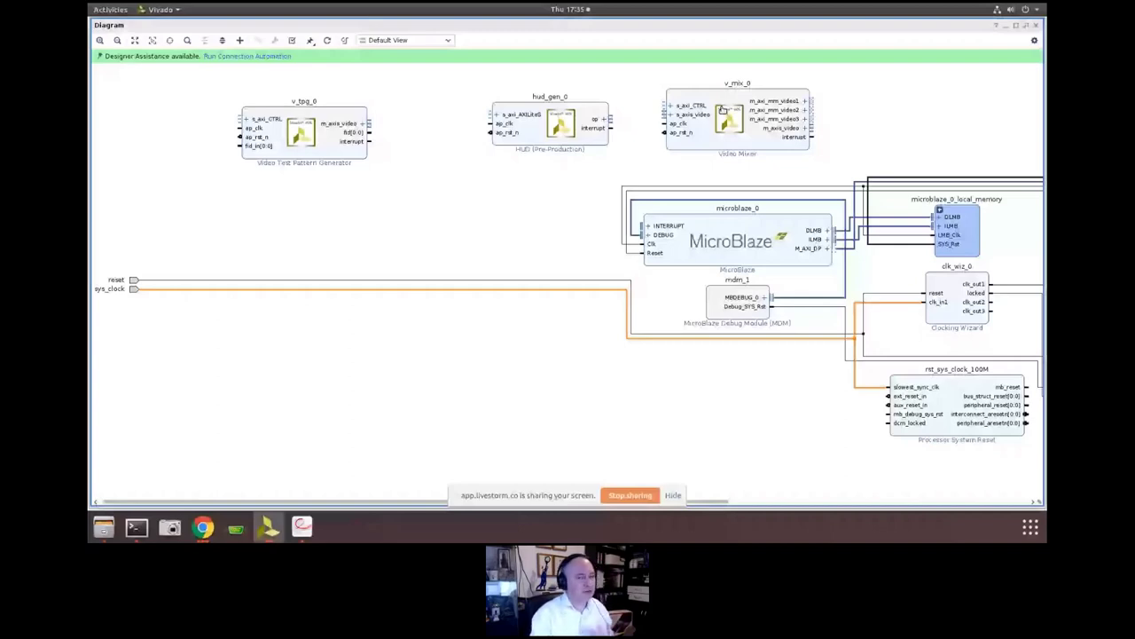
Open the Video Mixer block's configuration and set its number of overlay layers to 1
double_click(722, 109)
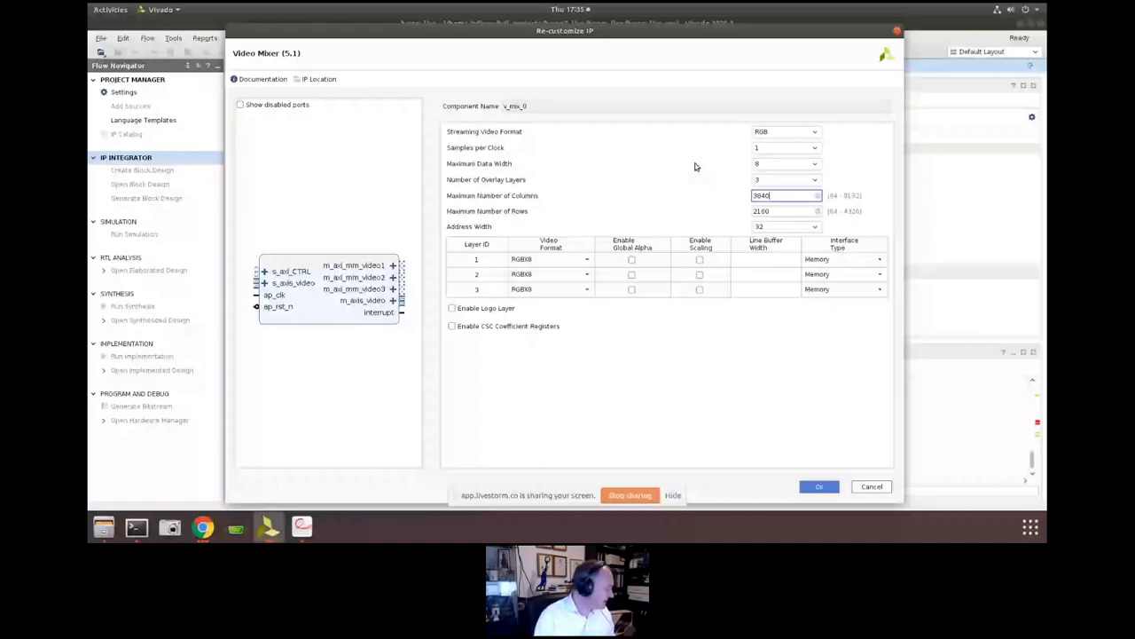
left_click(774, 197)
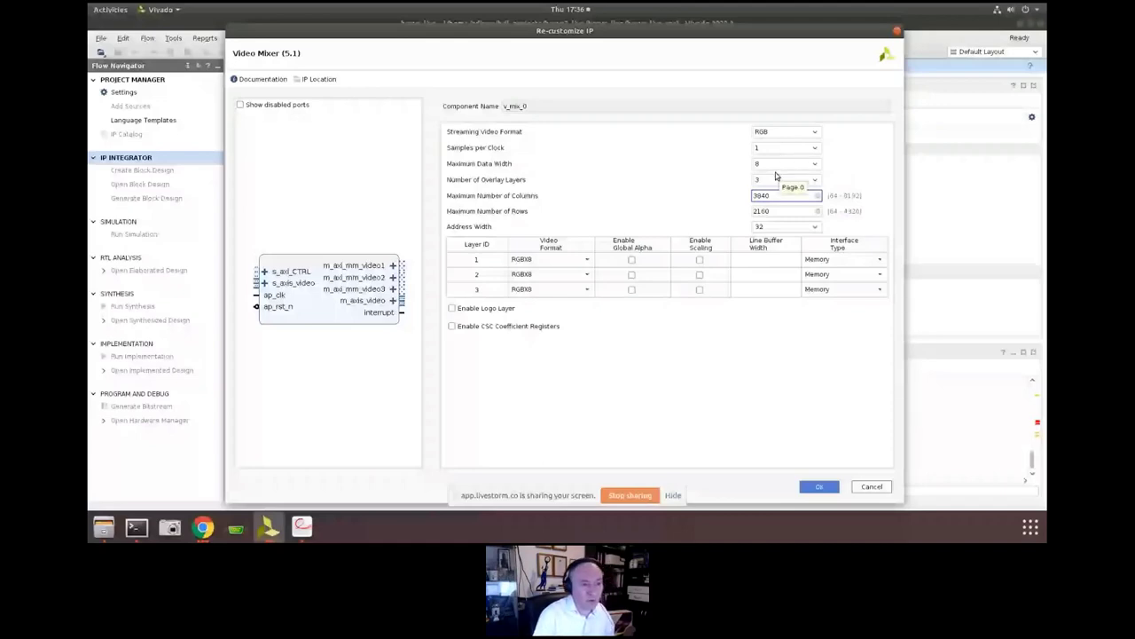
left_click(775, 178)
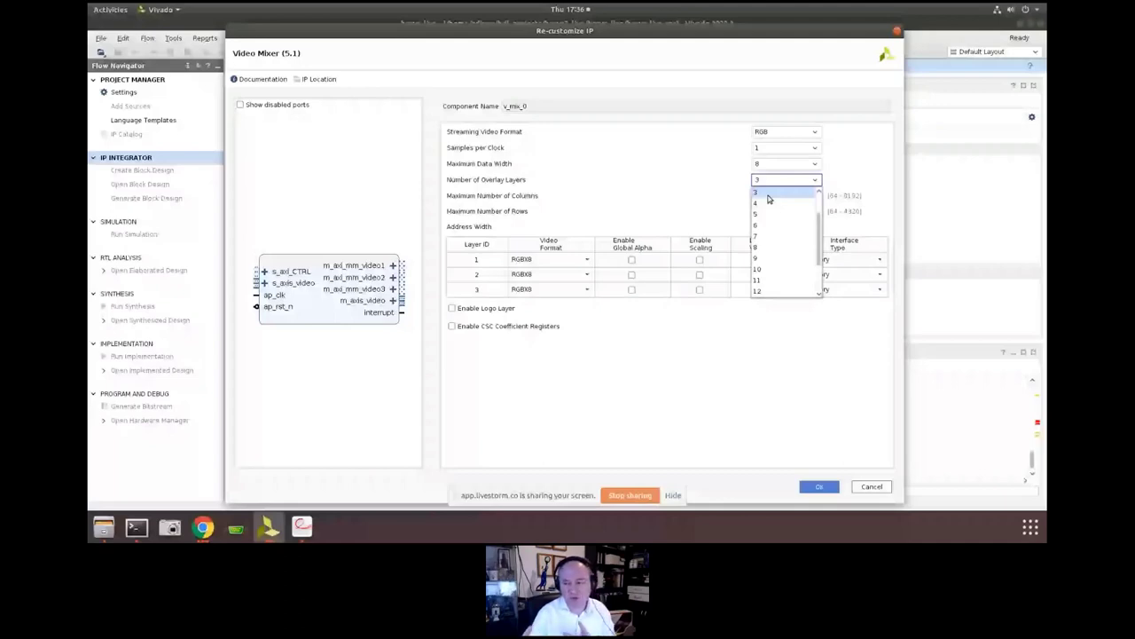
scroll(769, 199, "up", 2)
left_click(762, 191)
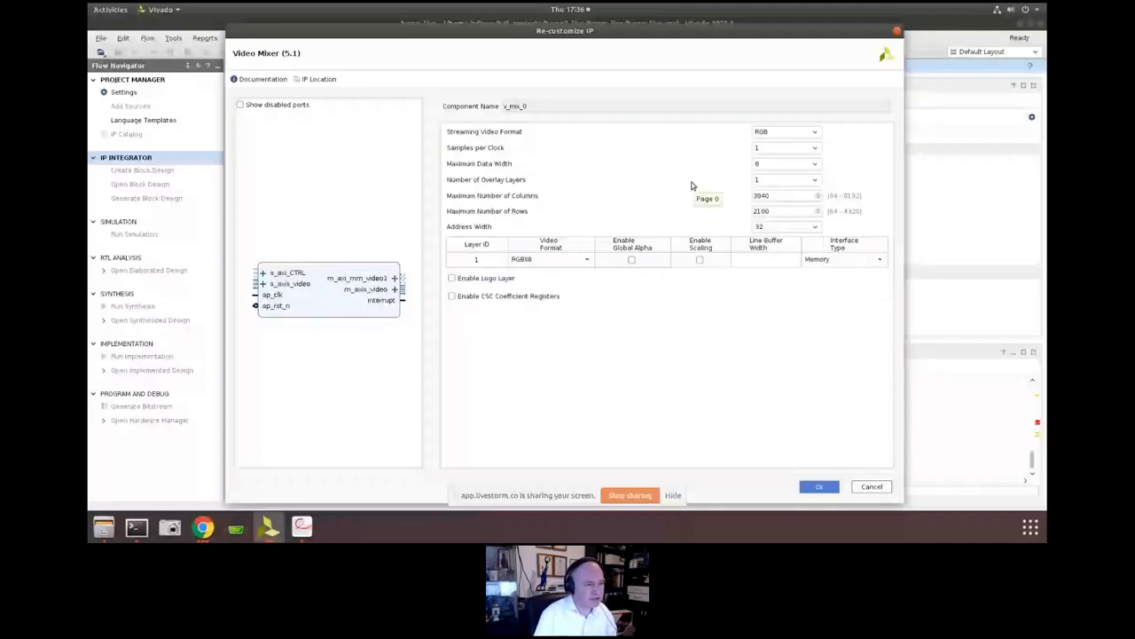
Set the Video Mixer's maximum number of columns and maximum number of rows to 800 each
double_click(748, 194)
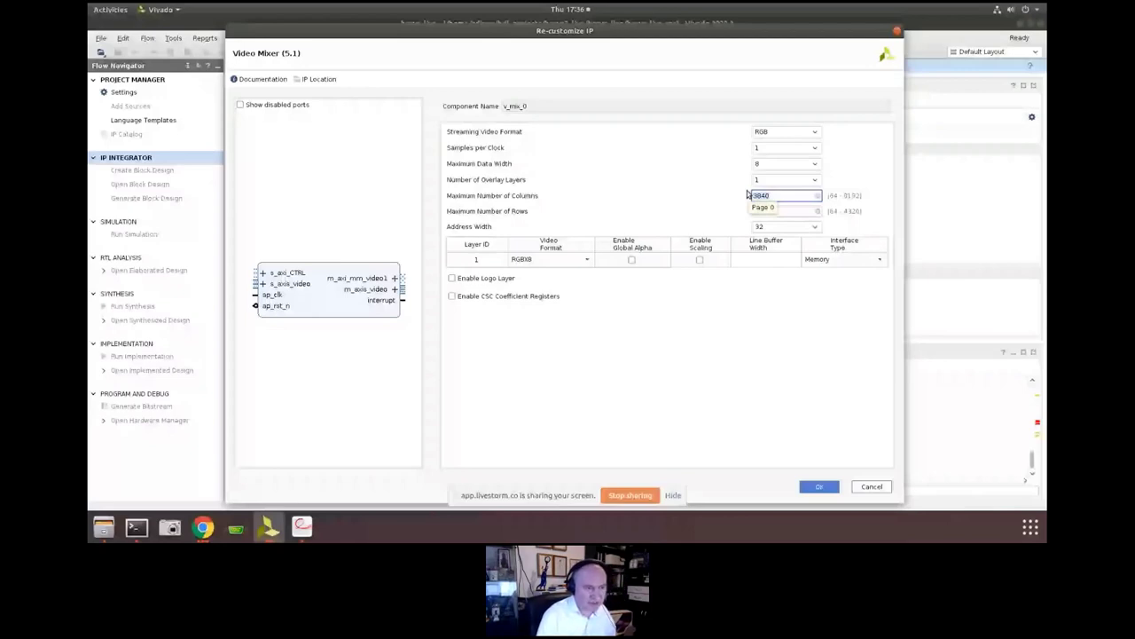
type("800")
key("Tab")
type("800")
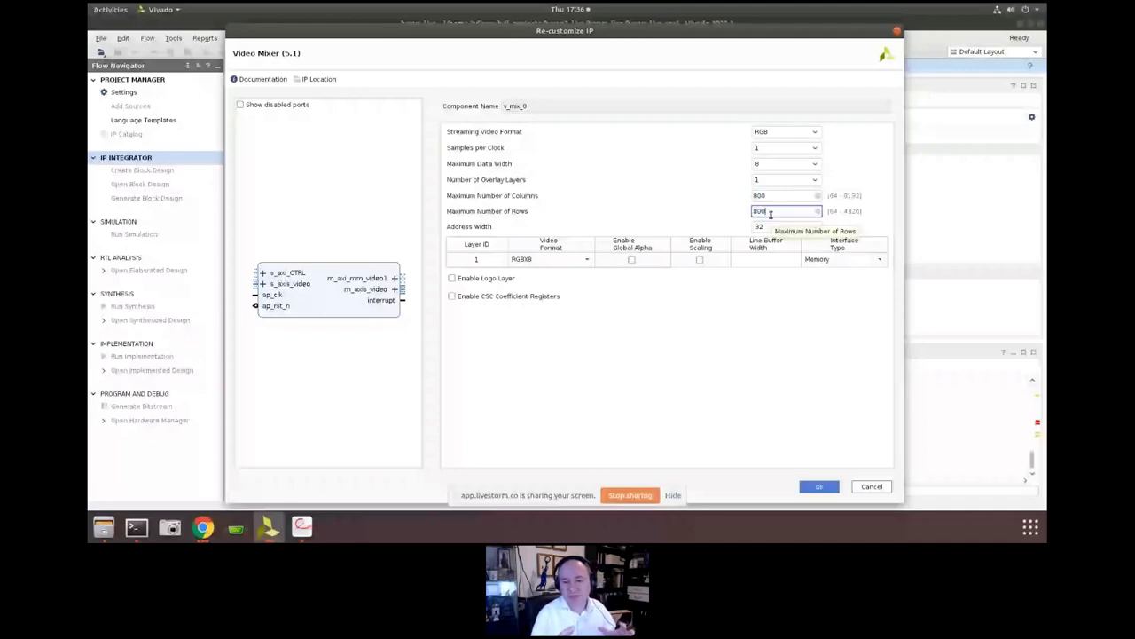
Set overlay layer 1's video format to RGBA8 and its interface type to Stream
left_click(528, 263)
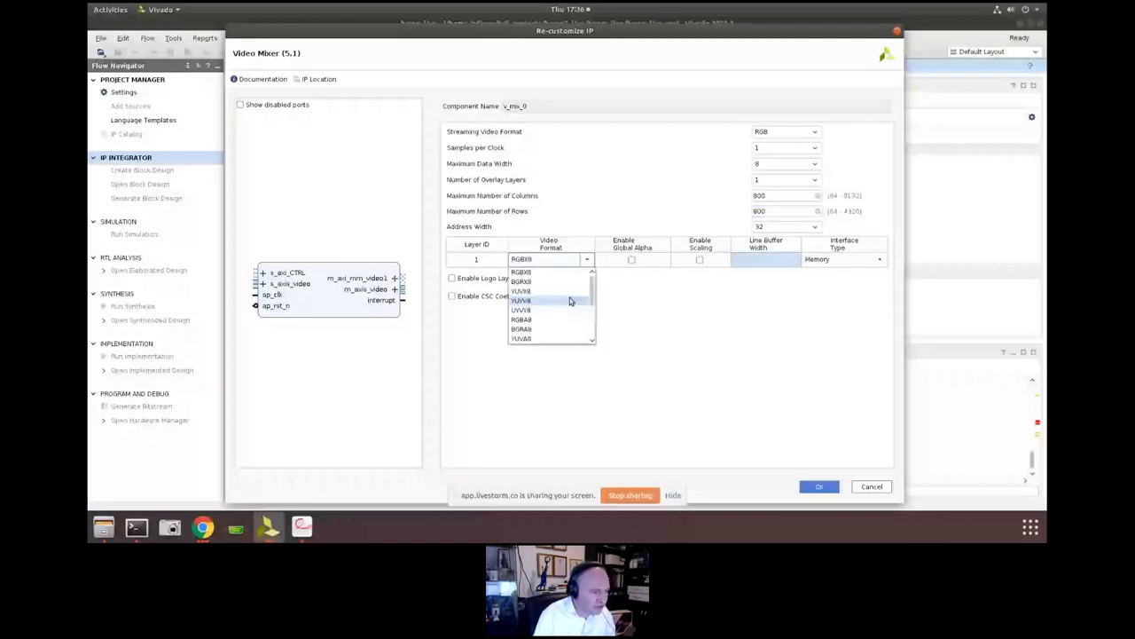
scroll(568, 311, "down", 2)
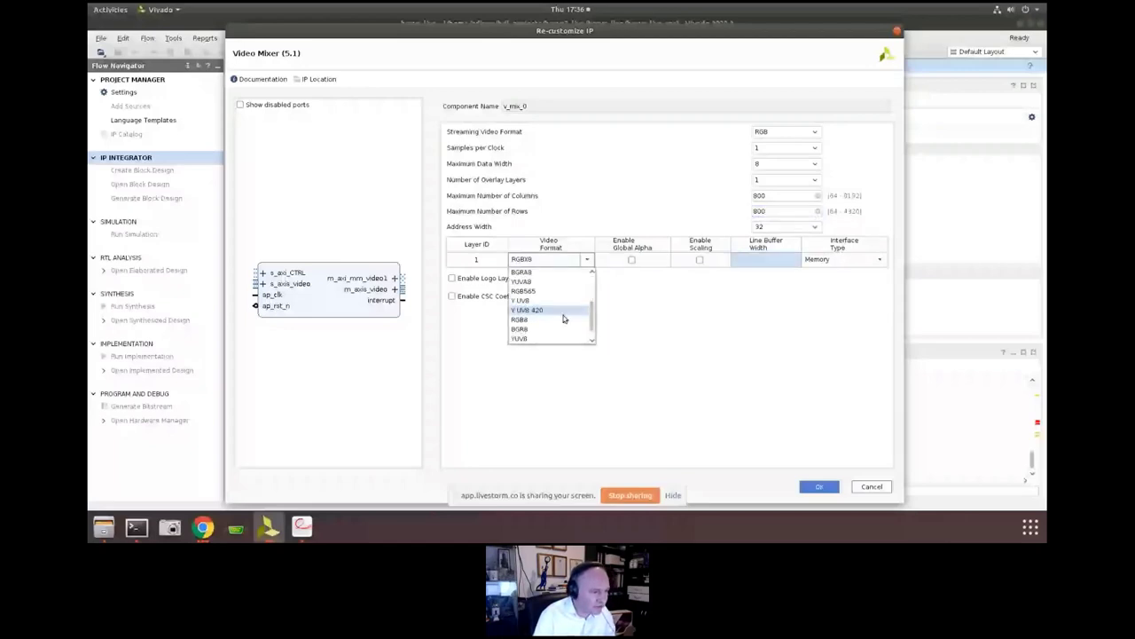
scroll(589, 310, "up", 2)
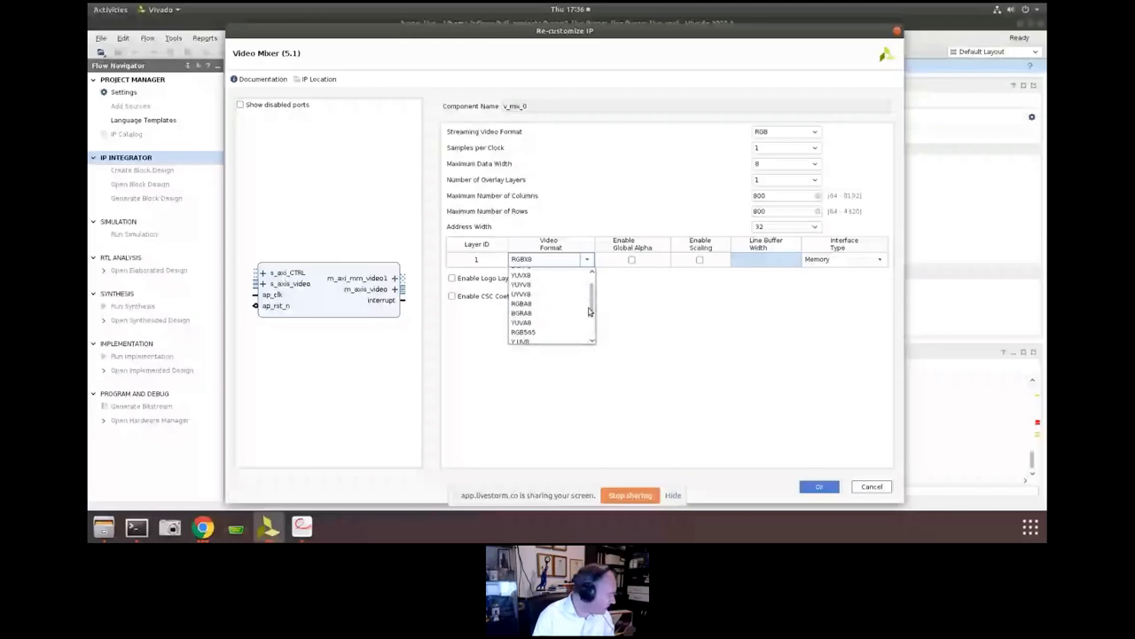
scroll(589, 310, "up", 1)
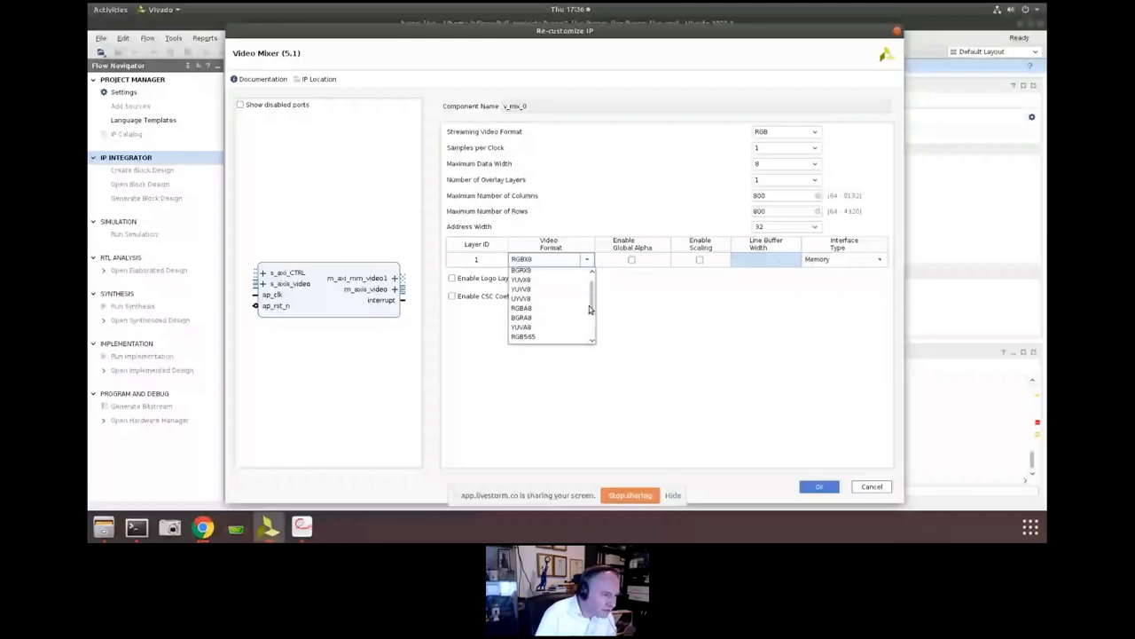
scroll(590, 305, "up", 1)
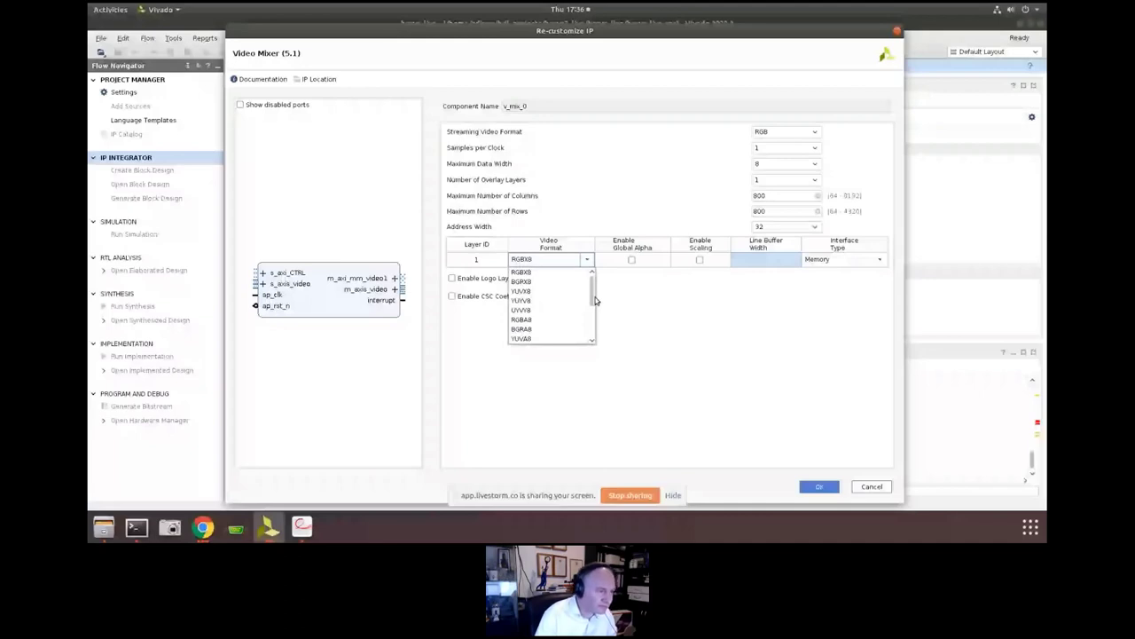
left_click(530, 319)
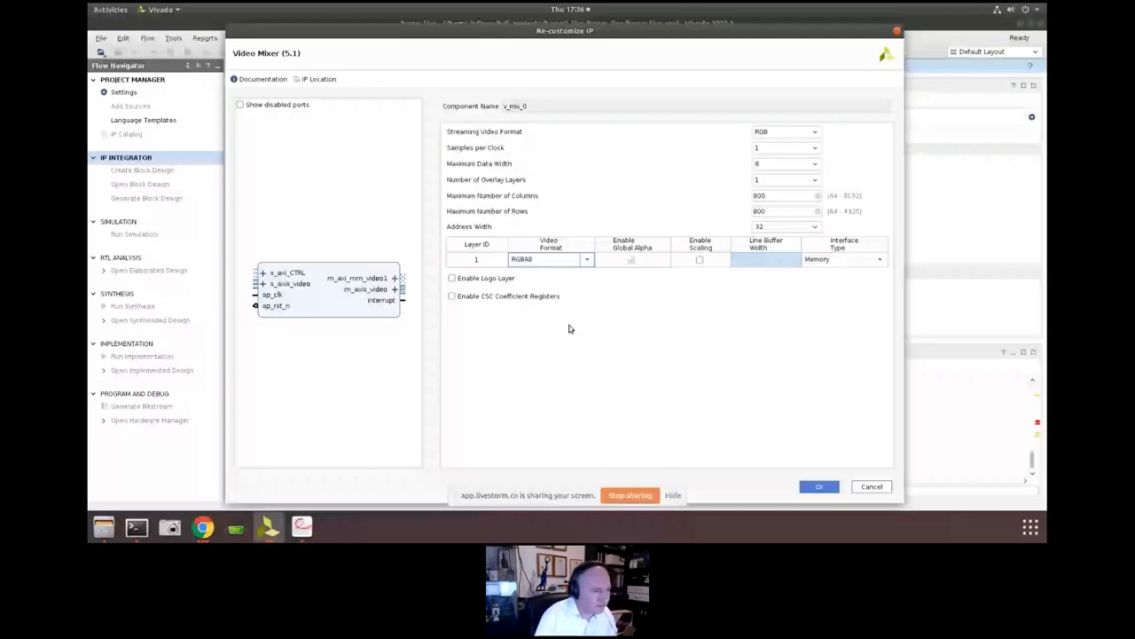
left_click(585, 259)
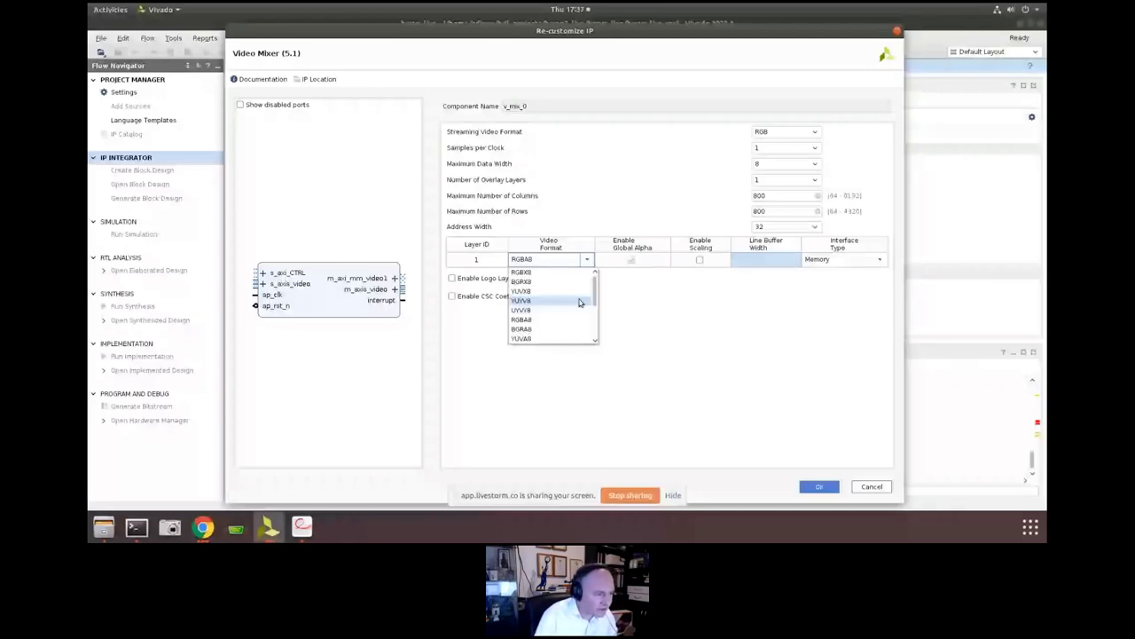
left_click(596, 337)
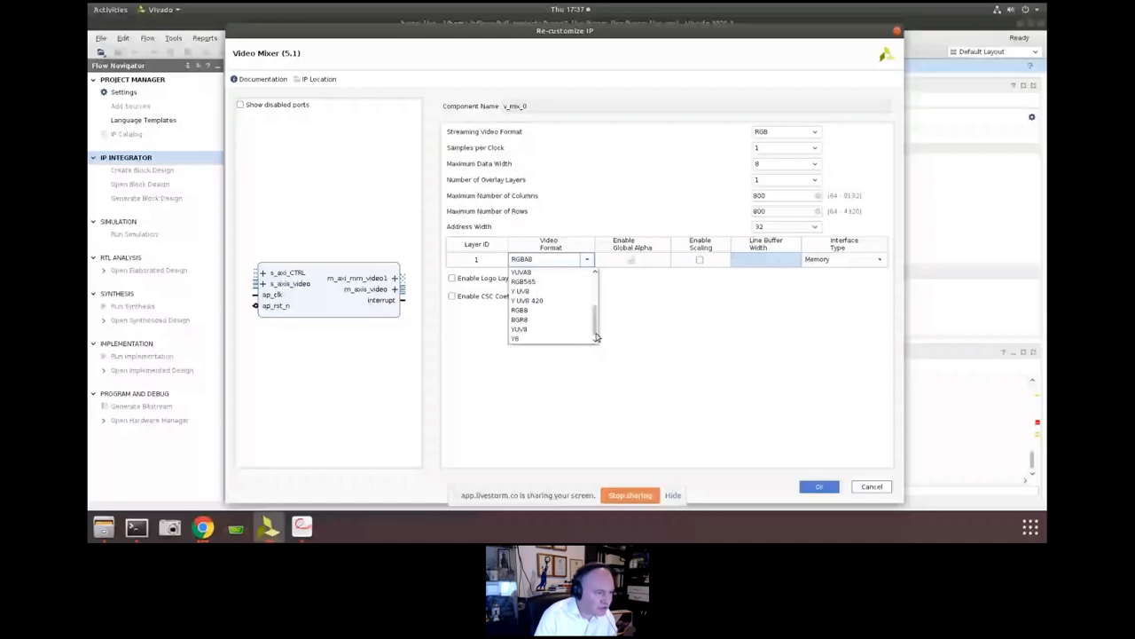
scroll(534, 328, "up", 5)
left_click(533, 325)
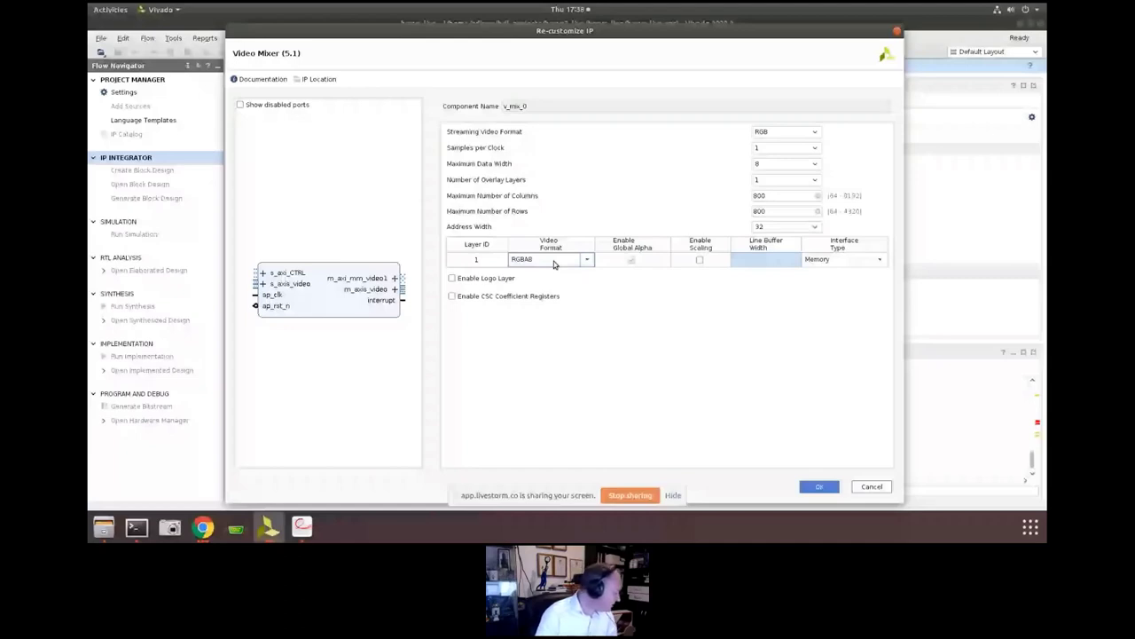
left_click(815, 260)
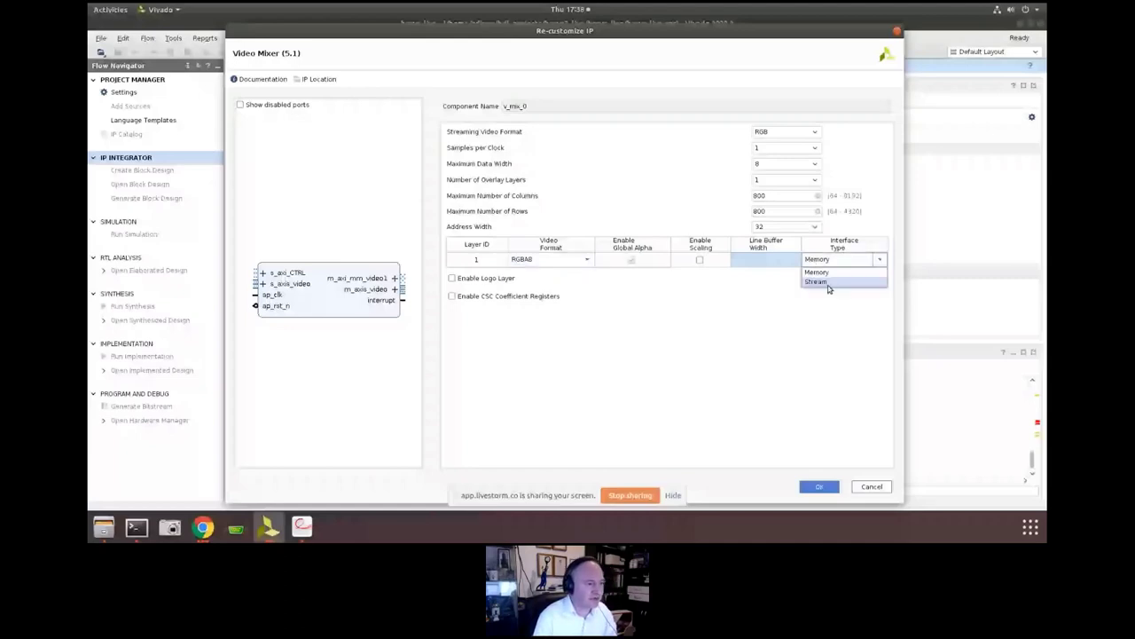
left_click(816, 281)
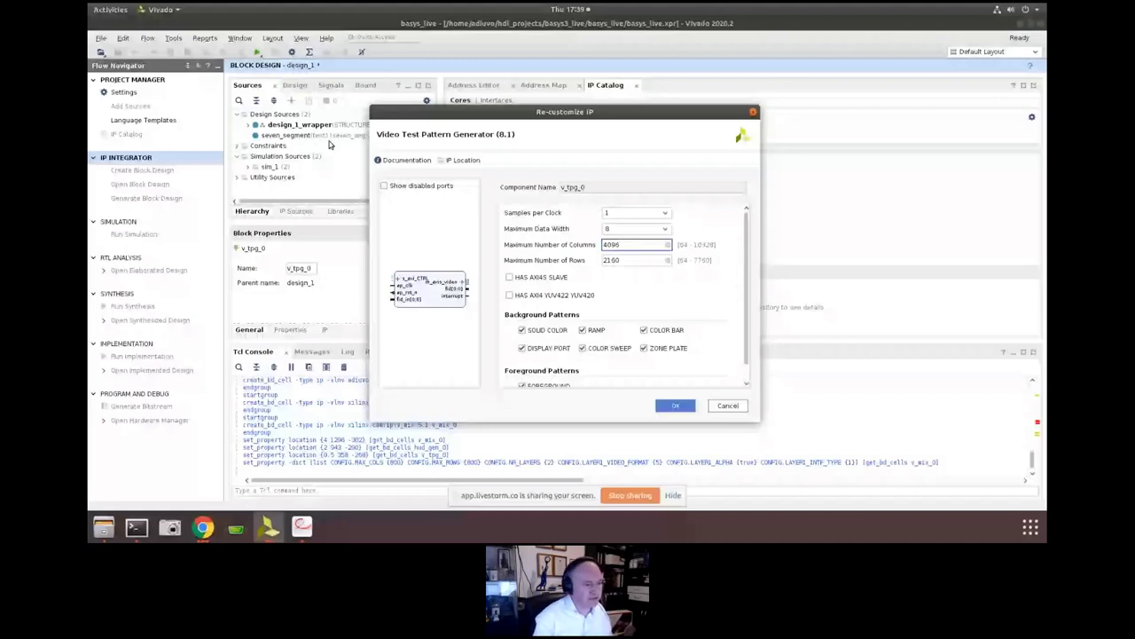
Set the Video Test Pattern Generator's maximum number of columns and maximum number of rows to 800 each
left_click_drag(639, 243, 585, 248)
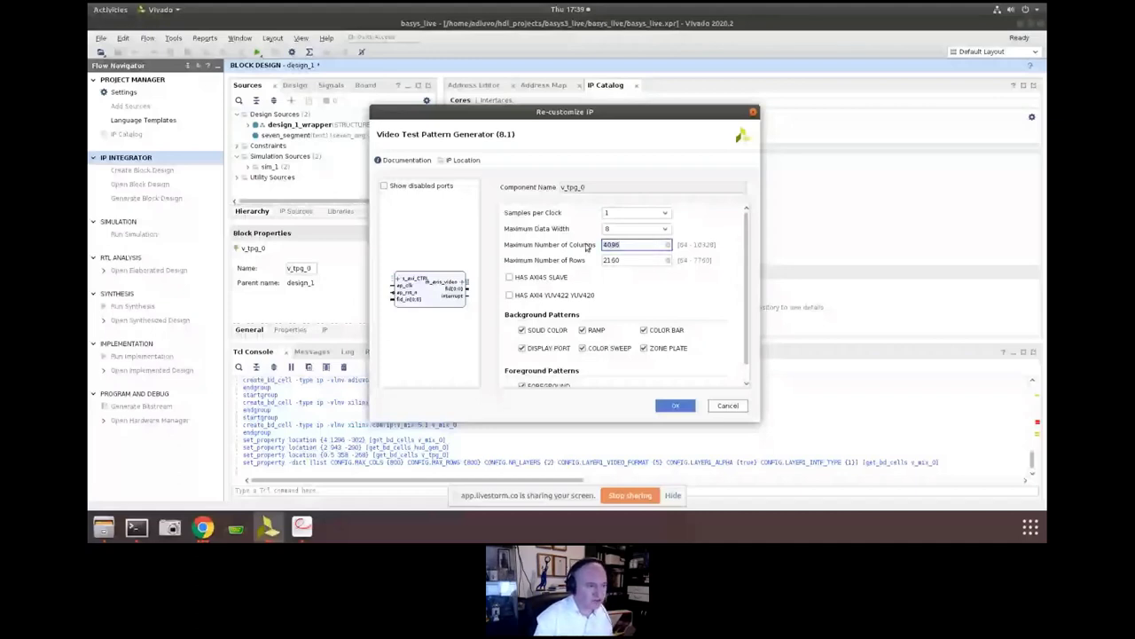
type("800")
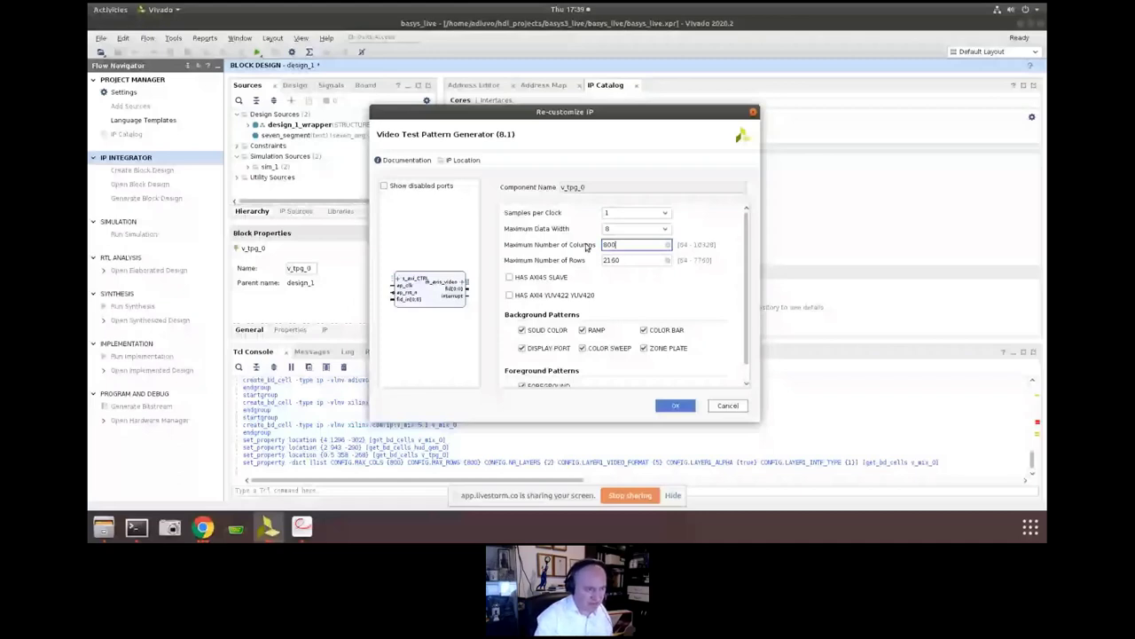
key("Tab")
type("80")
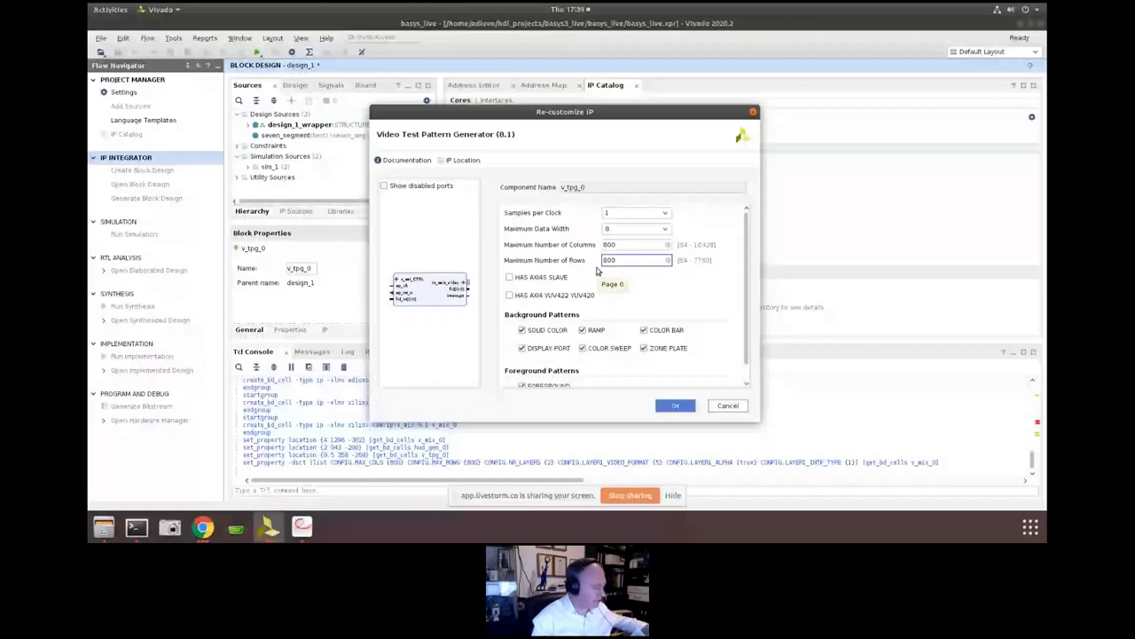
Disable the foreground pattern of the Video Test Pattern Generator and apply its configuration
scroll(559, 361, "down", 1)
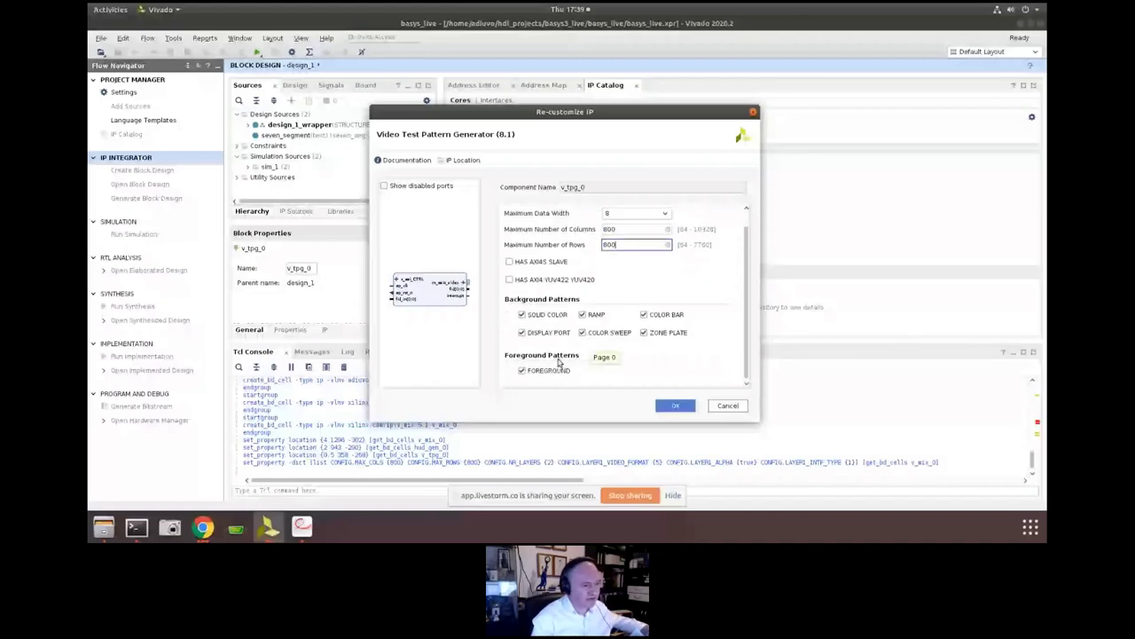
left_click(522, 370)
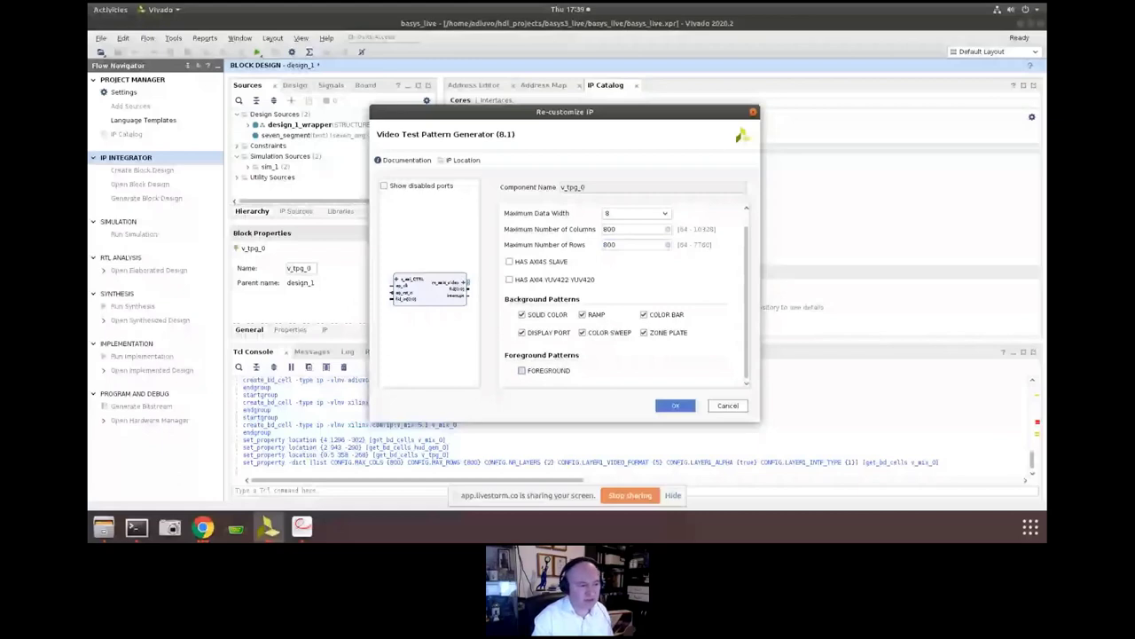
left_click(670, 408)
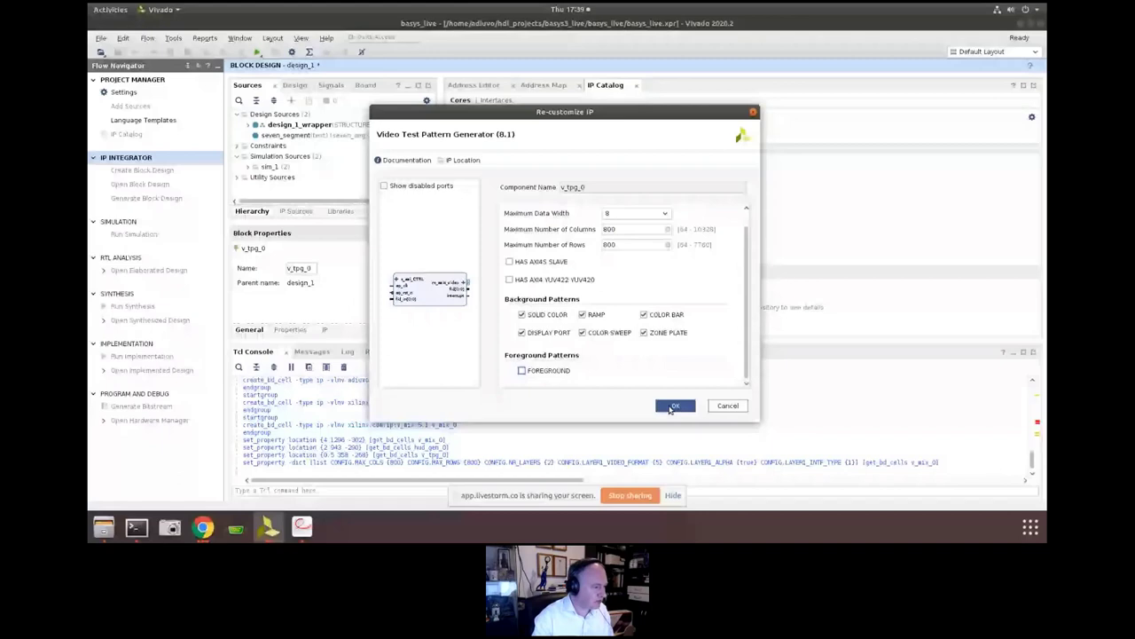
left_click(268, 527)
left_click(289, 462)
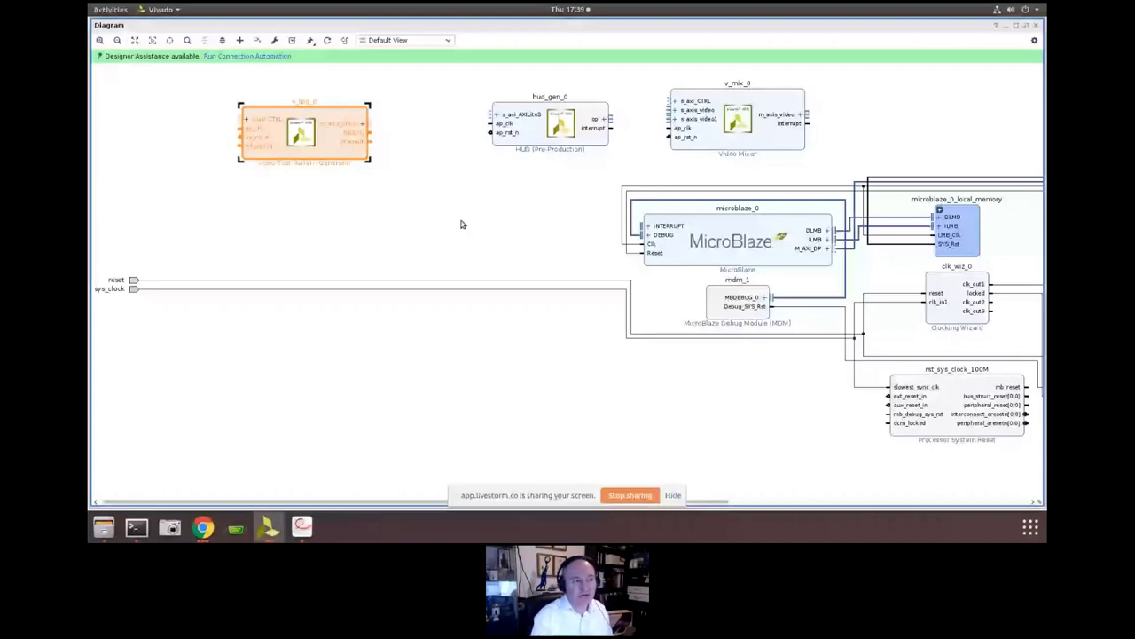
Connect v_tpg_0's m_axis_video output to v_mix_0's s_axis_video, and hud_gen_0's op output to v_mix_0's s_axis_video1
left_click(429, 199)
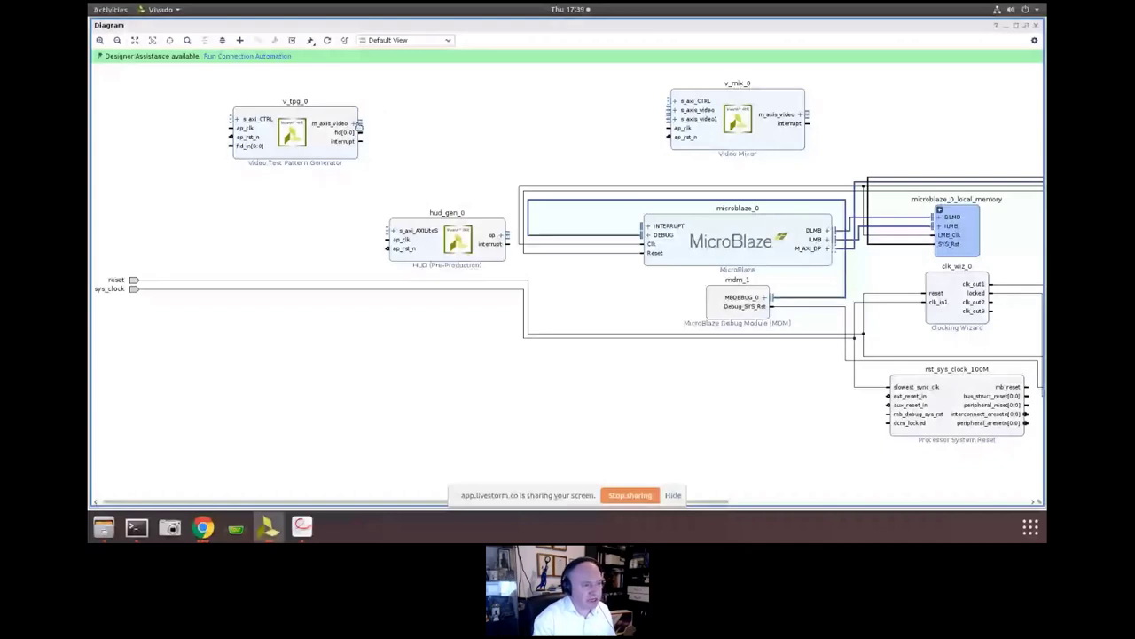
left_click_drag(358, 124, 676, 110)
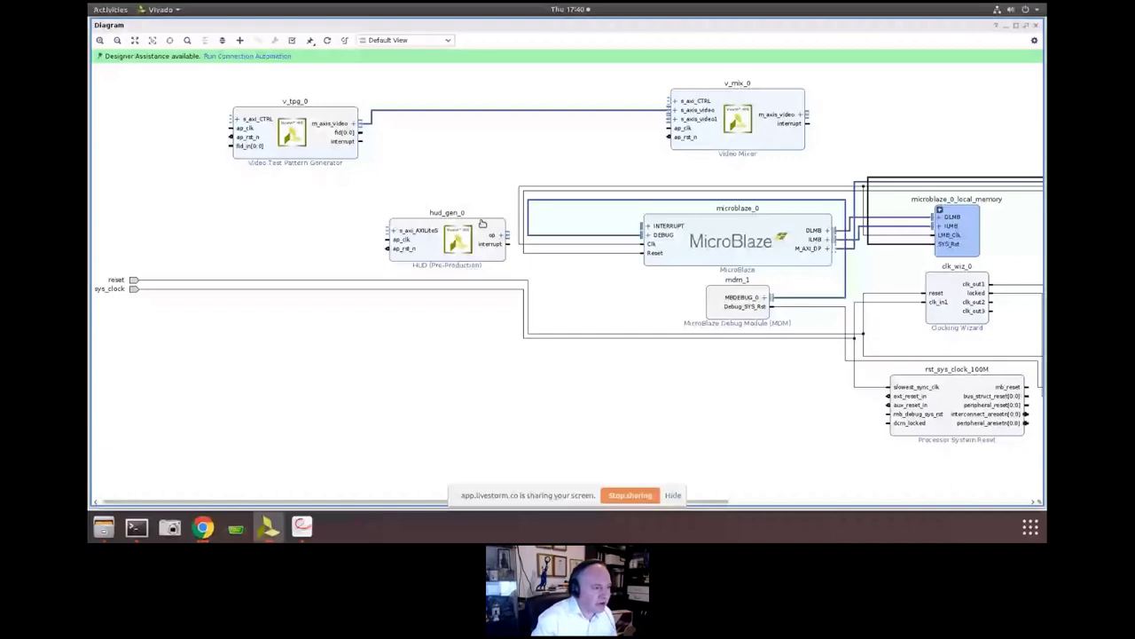
left_click_drag(507, 235, 667, 124)
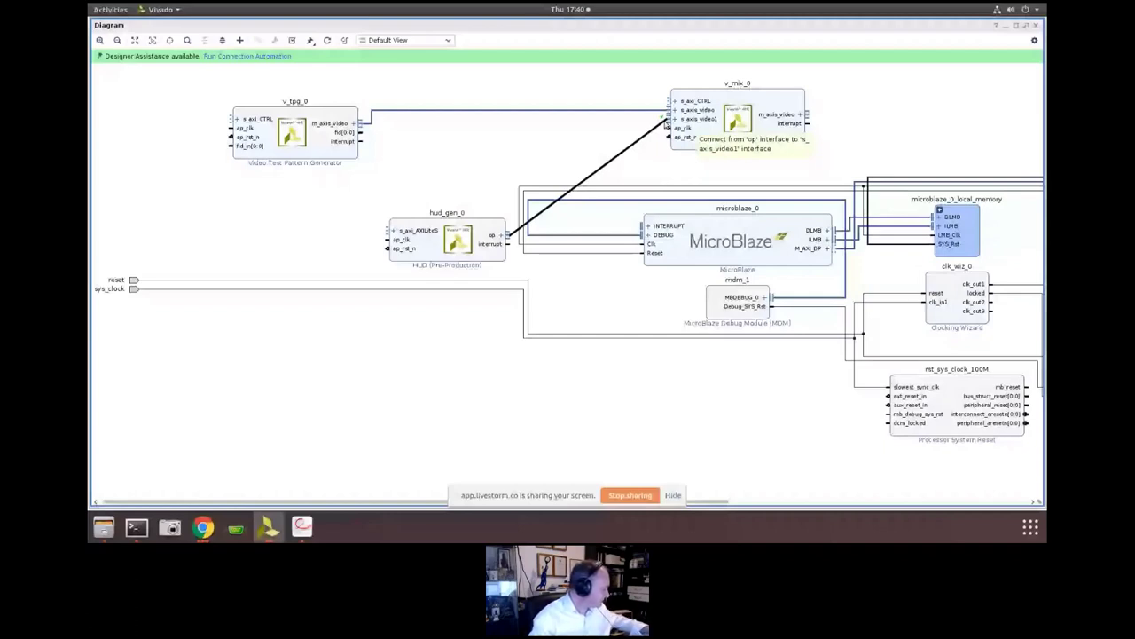
left_click_drag(666, 124, 667, 124)
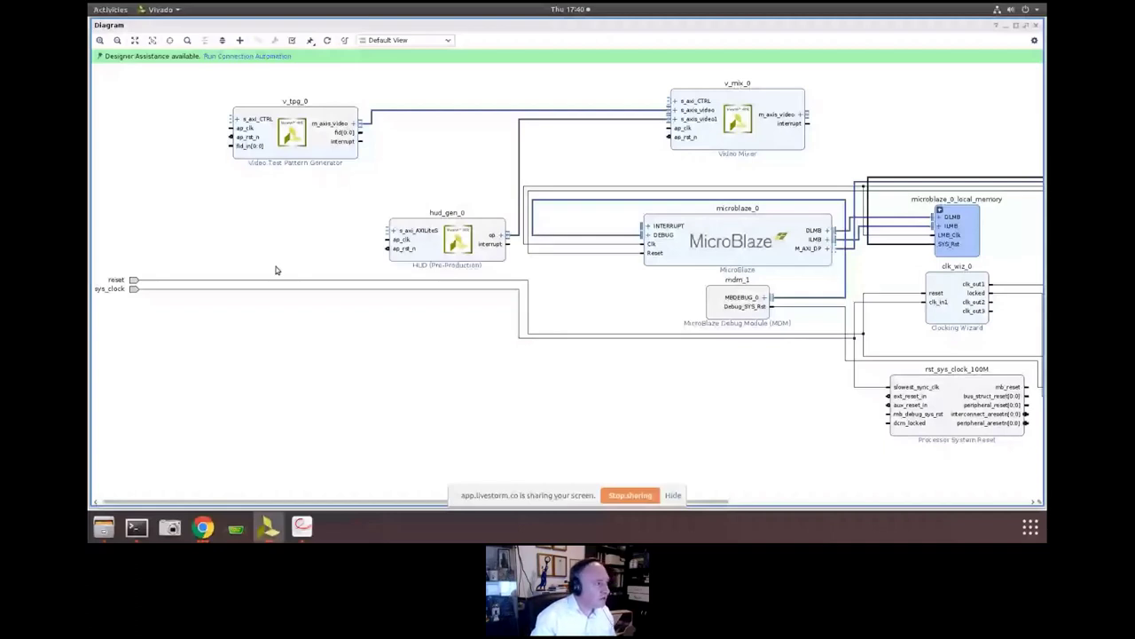
Start connection automation and include hud_gen_0's s_axi_AXILiteS and the s_axi_CTRL interfaces of v_mix_0 and v_tpg_0
left_click(251, 55)
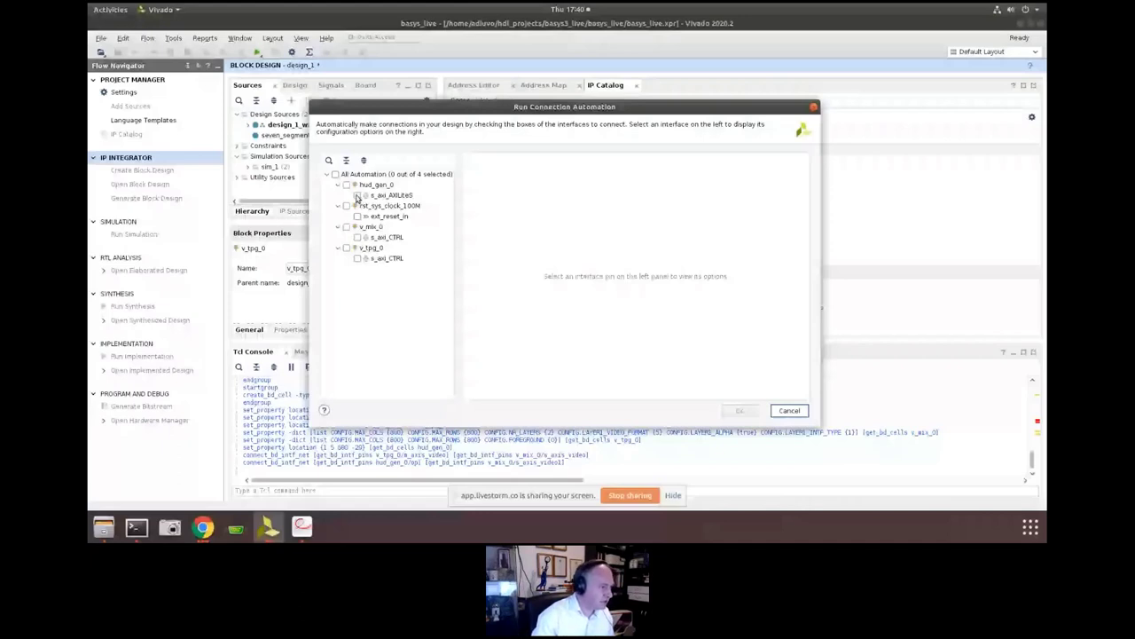
left_click(357, 195)
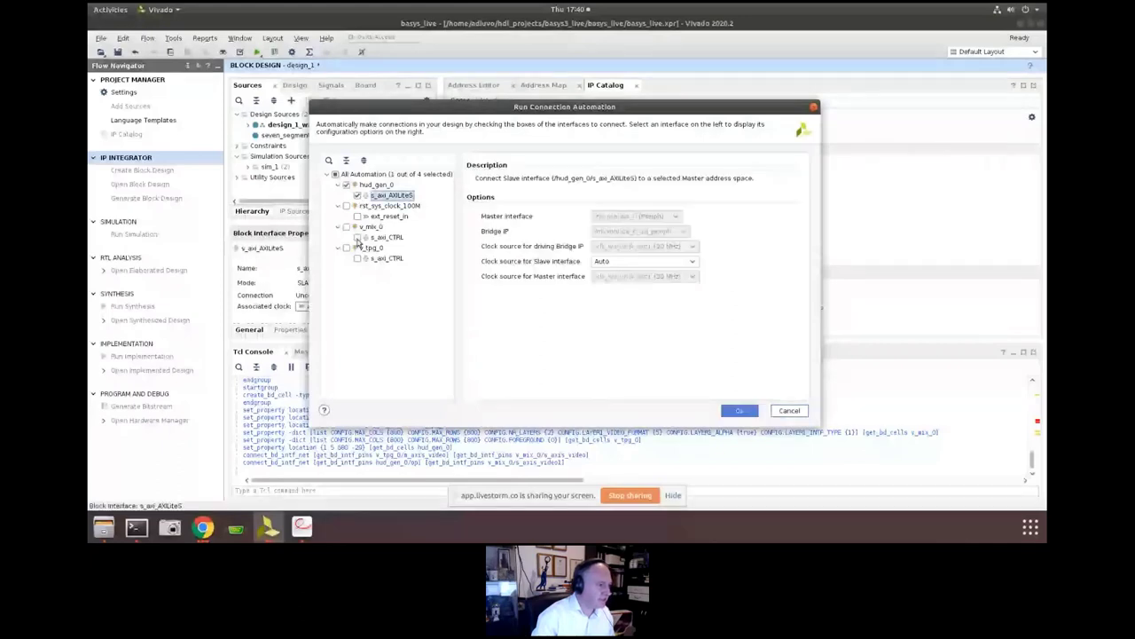
left_click(356, 237)
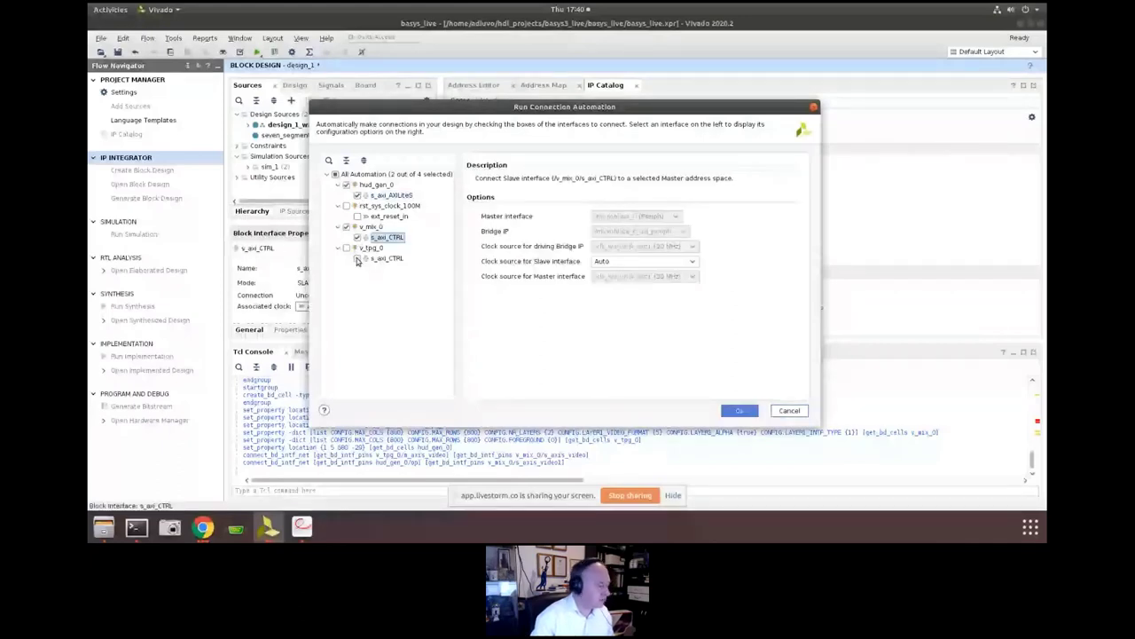
left_click(357, 258)
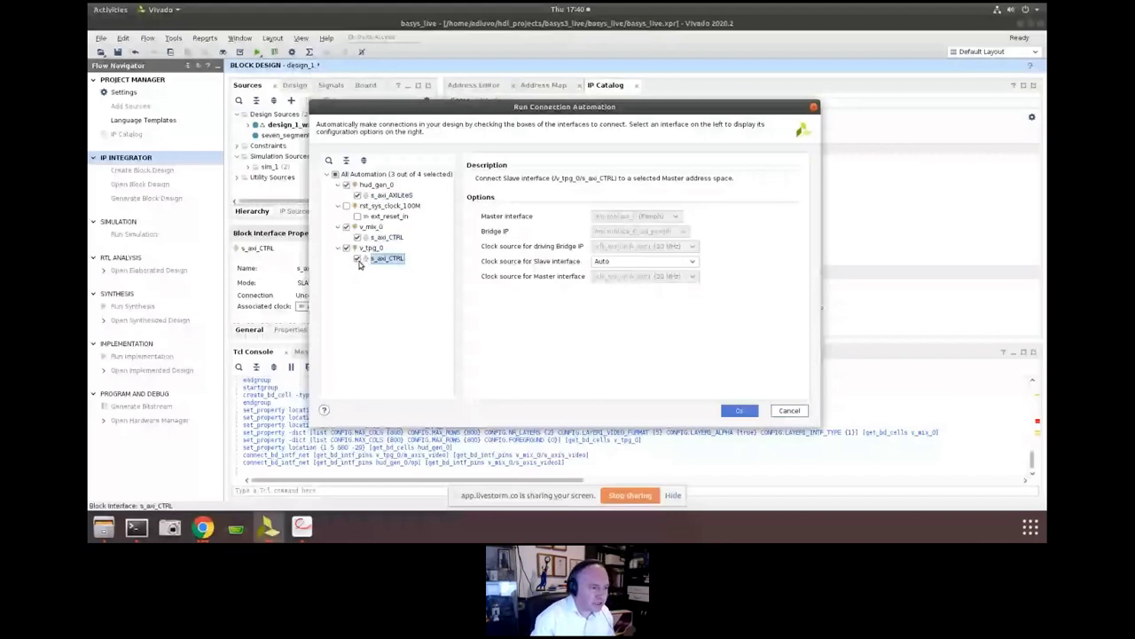
Set the slave interface clock source for hud_gen_0's s_axi_AXILiteS to /clk_wiz_0/clk_out3 (50 MHz)
left_click(691, 262)
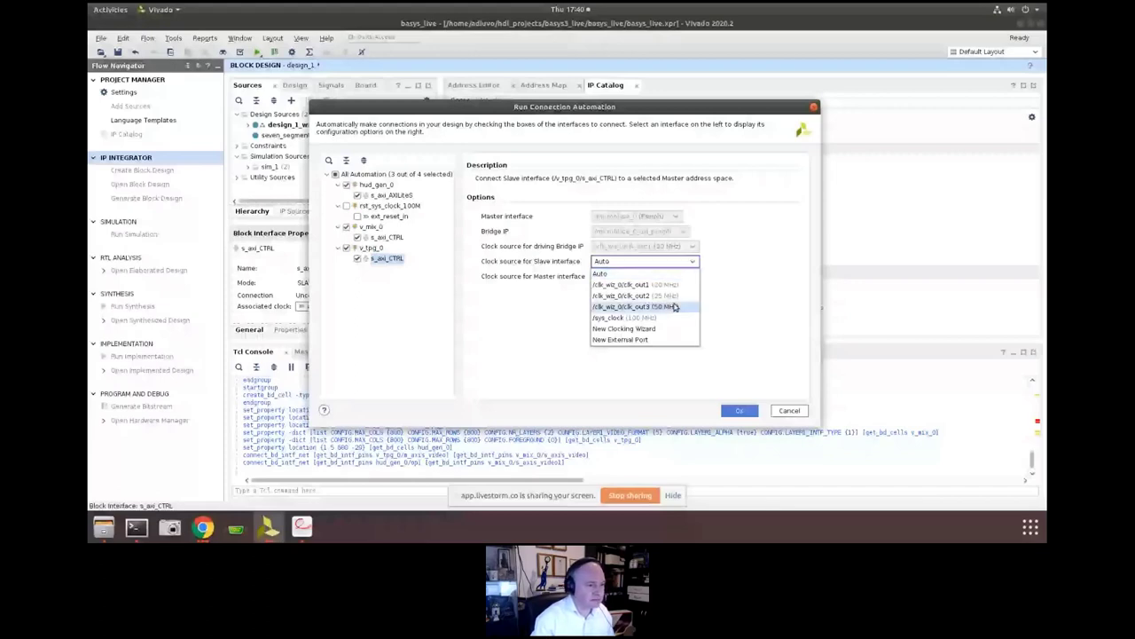
left_click(678, 267)
left_click(680, 264)
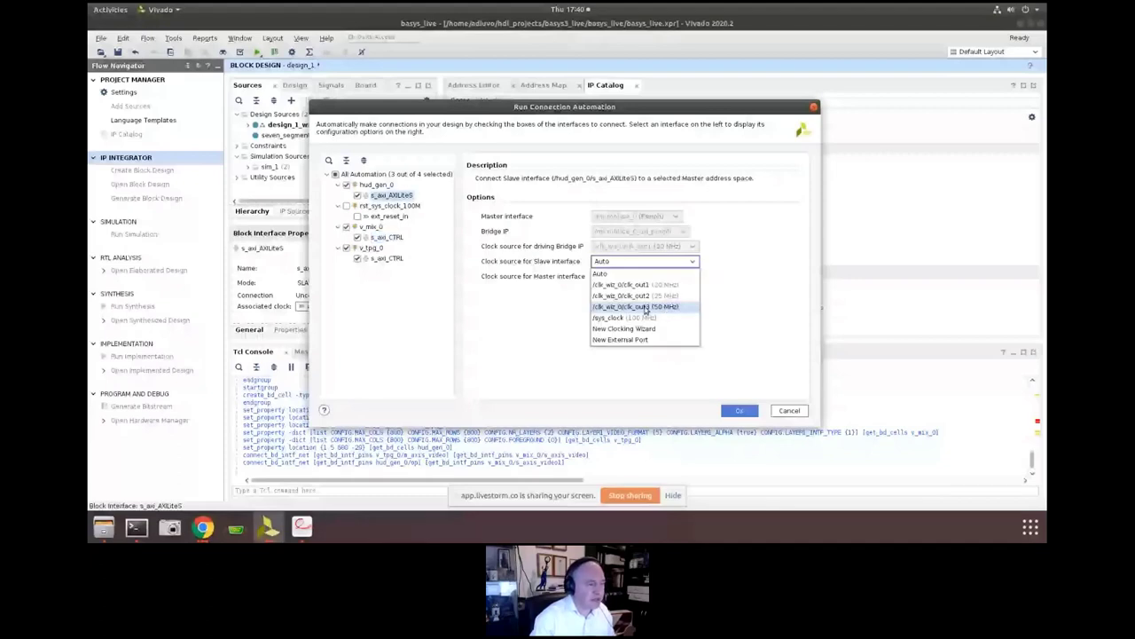
left_click(645, 307)
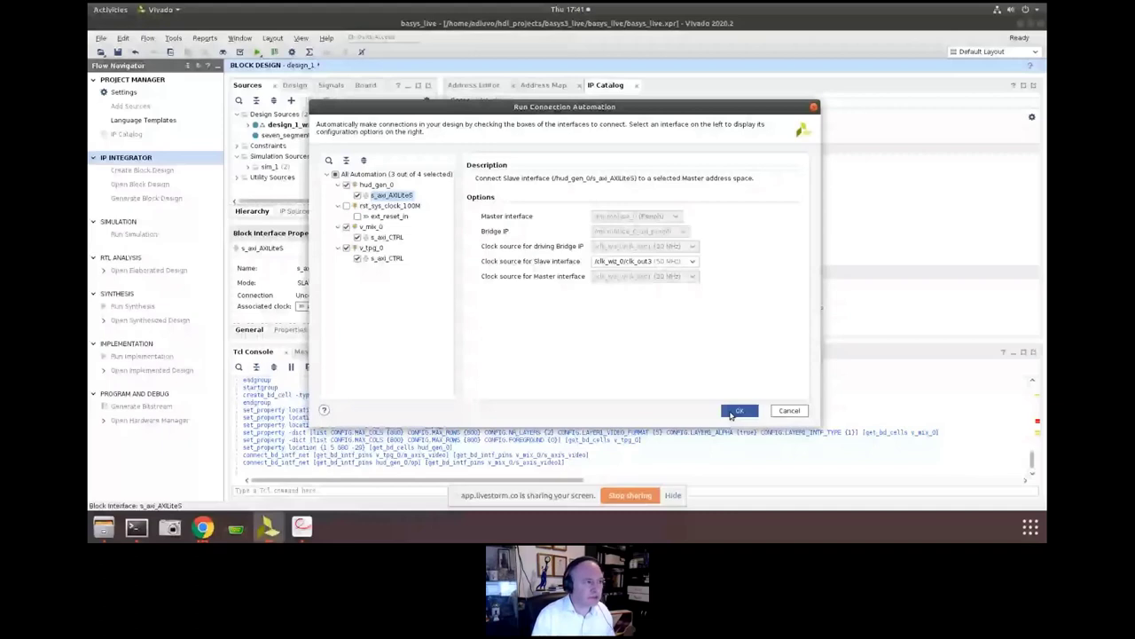
Apply the connection automation for the HUD, mixer and test pattern generator, fit the diagram and regenerate its layout
left_click(740, 412)
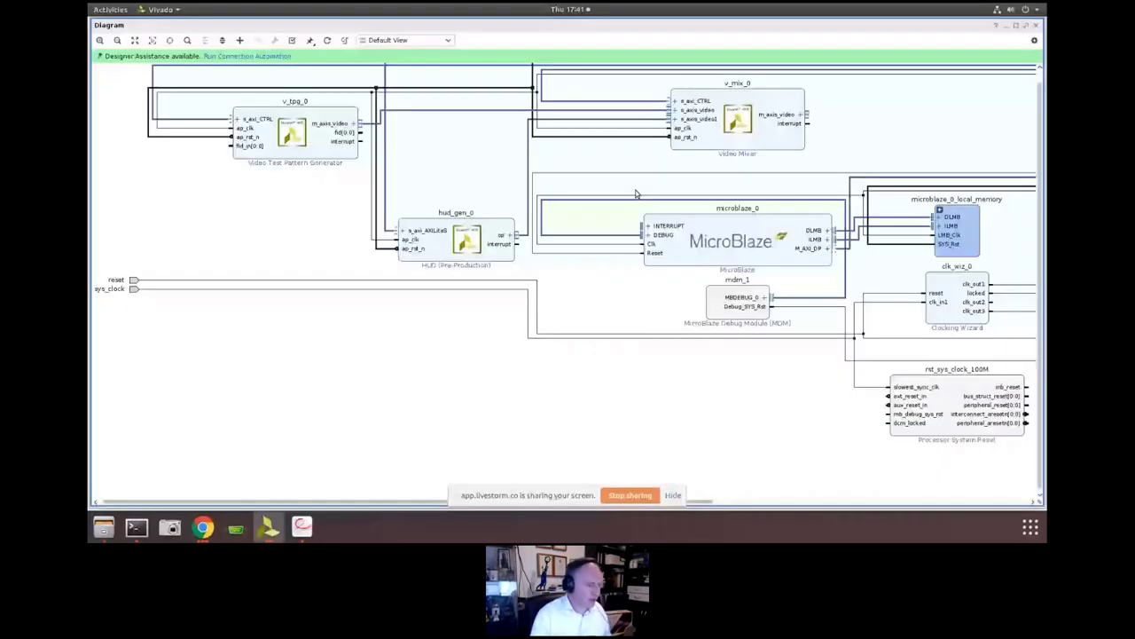
left_click(135, 40)
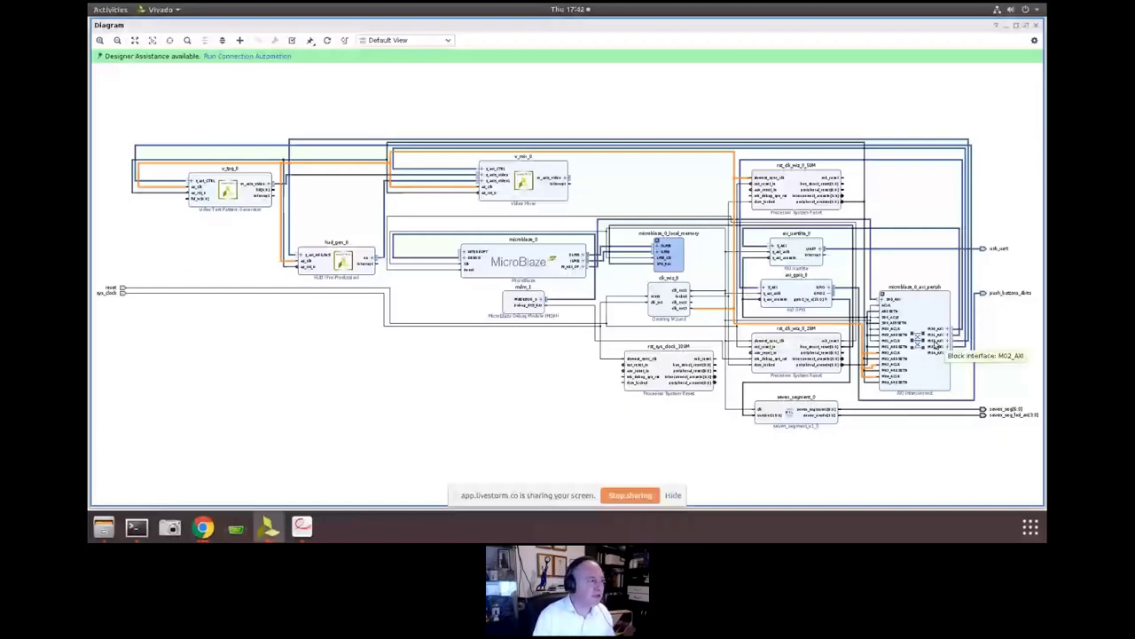
left_click(326, 41)
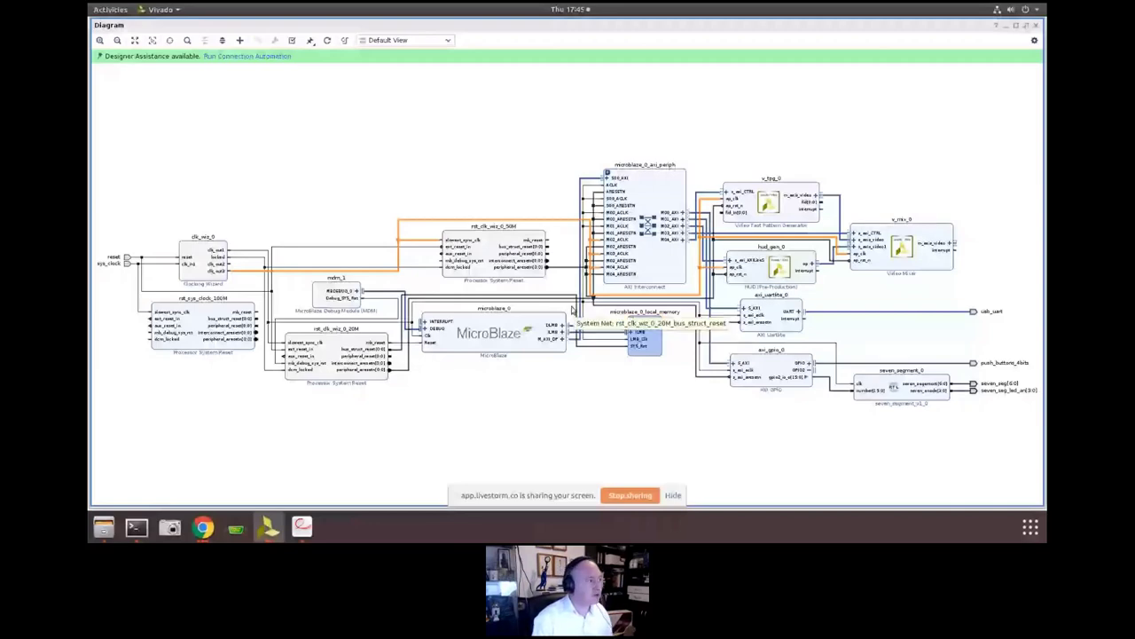
Add a Video Timing Controller block to the design
left_click(239, 40)
type("video")
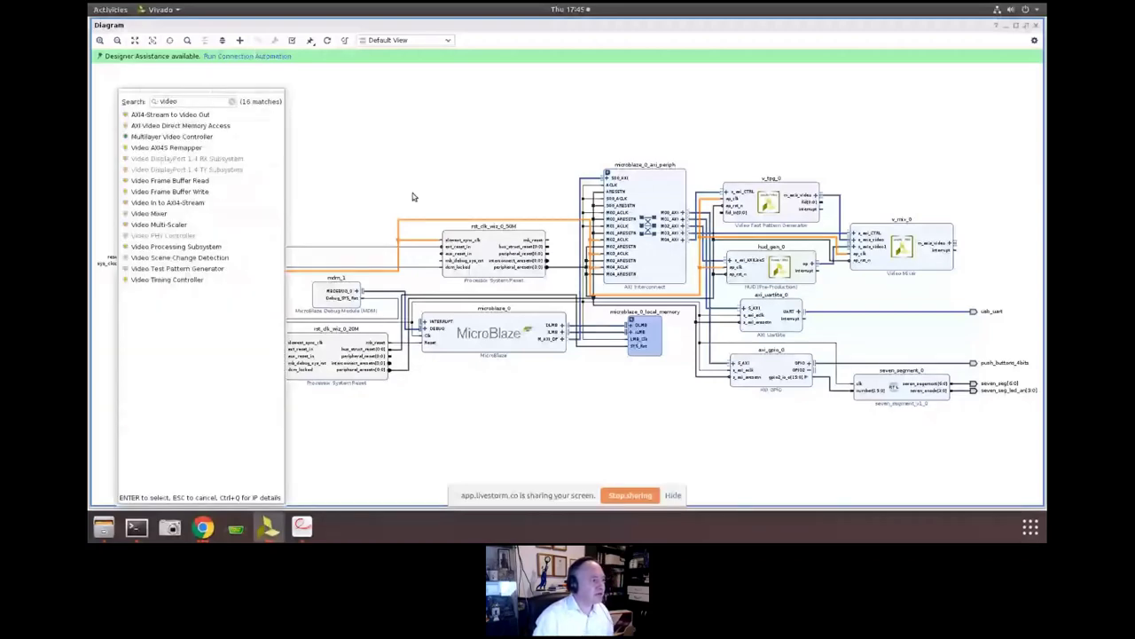
type(" timing")
double_click(178, 115)
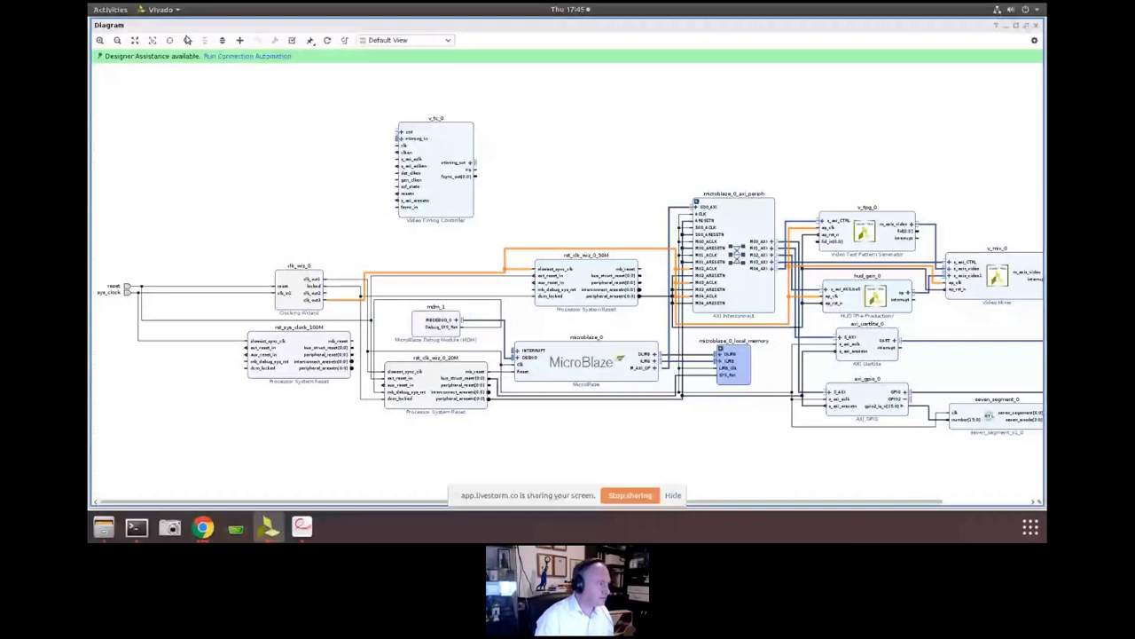
Add a Constant block and place it beside the Video Timing Controller
key("ctrl+i")
type("constant")
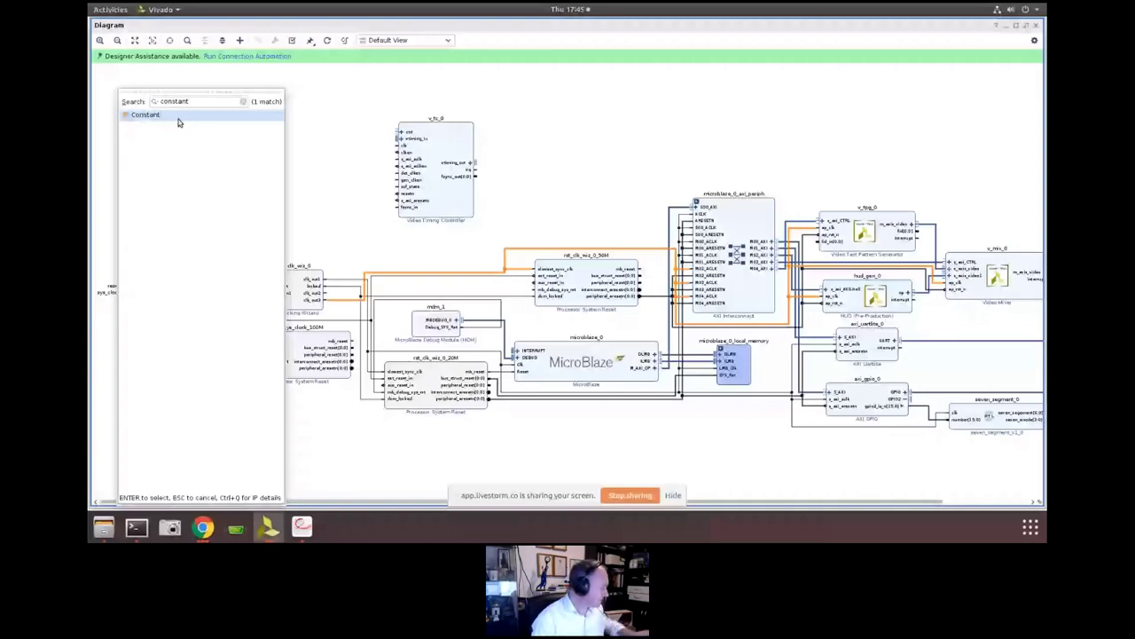
left_click_drag(177, 123, 278, 162)
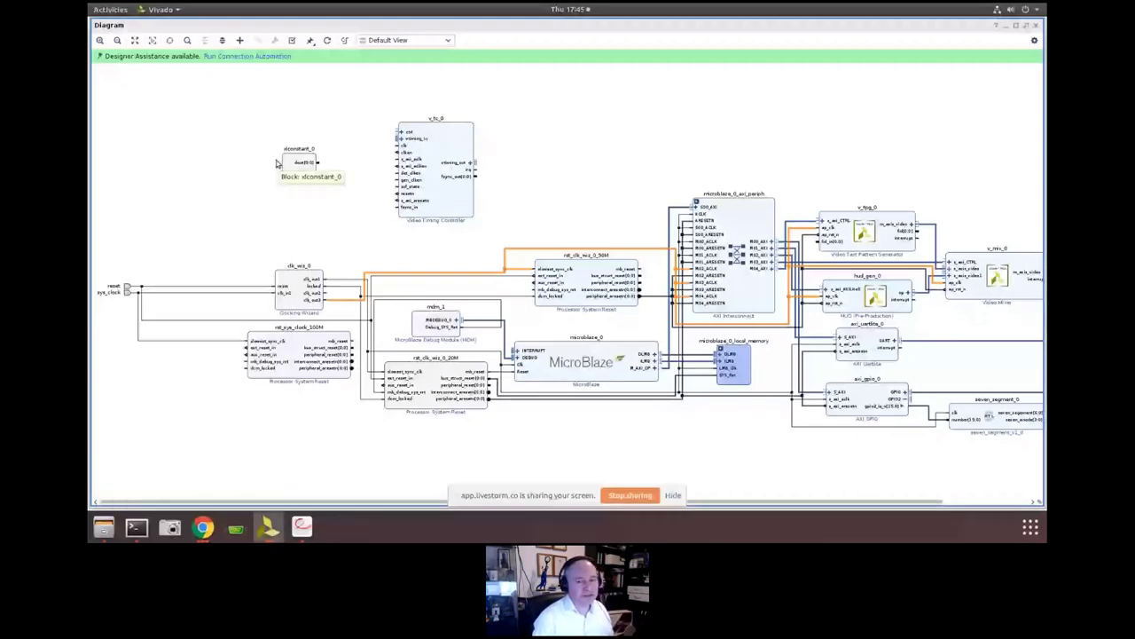
Disable detection on the Video Timing Controller, keeping generation and the AXI4-Lite interface, and apply its configuration
double_click(450, 142)
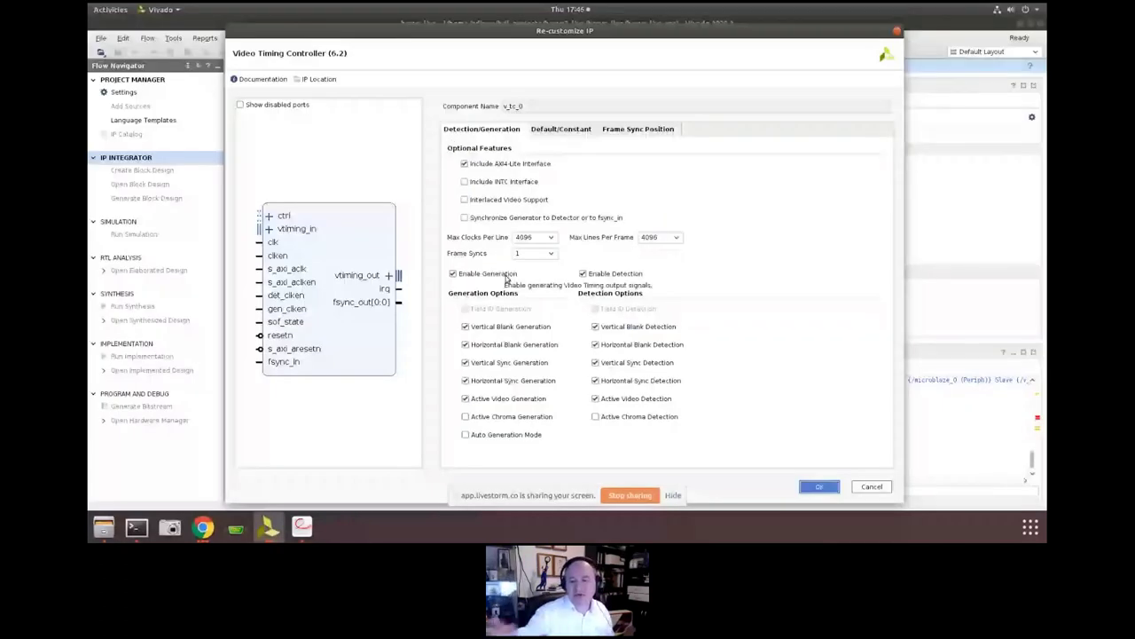
left_click(583, 274)
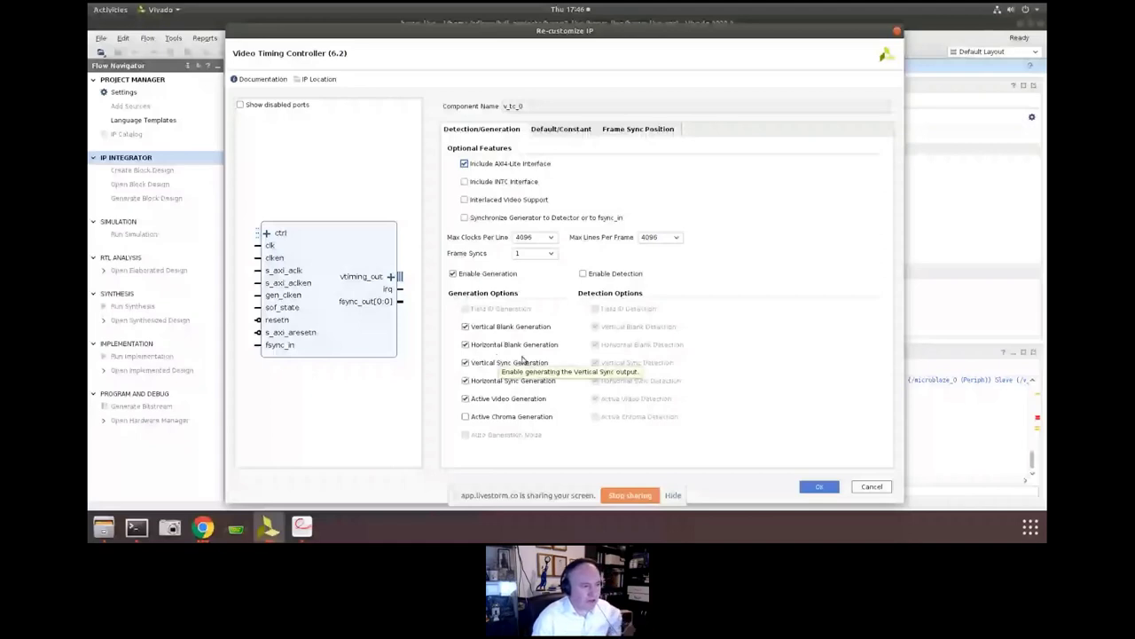
left_click(822, 491)
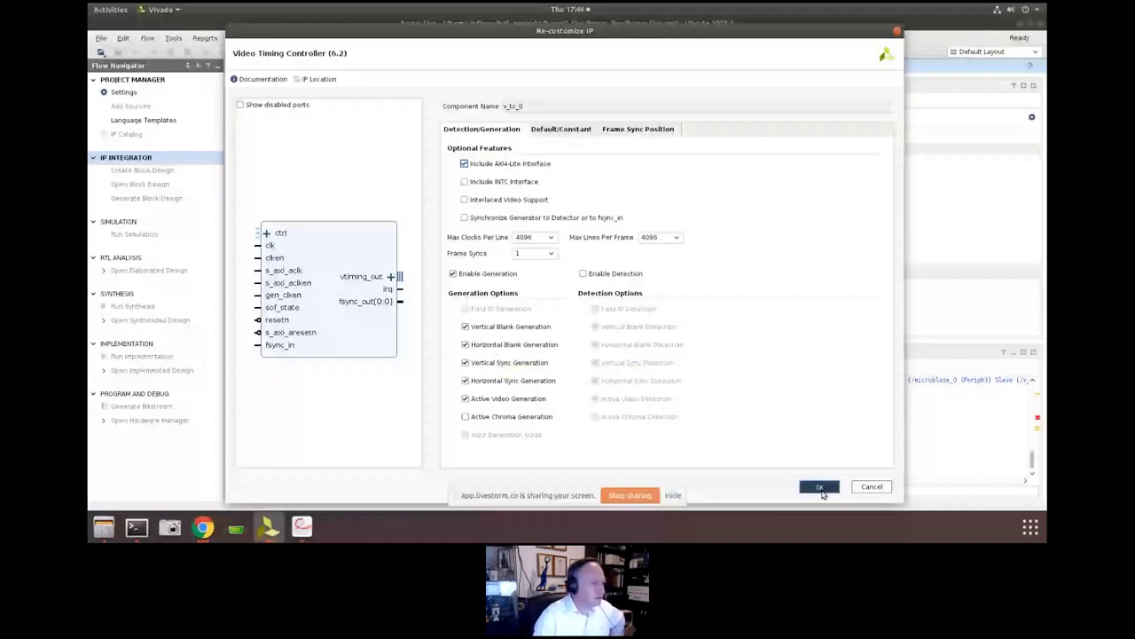
Run connection automation for v_tc_0's ctrl interface with /clk_wiz_0/clk_out1 (20 MHz) as slave clock source, and return to the diagram
left_click(233, 56)
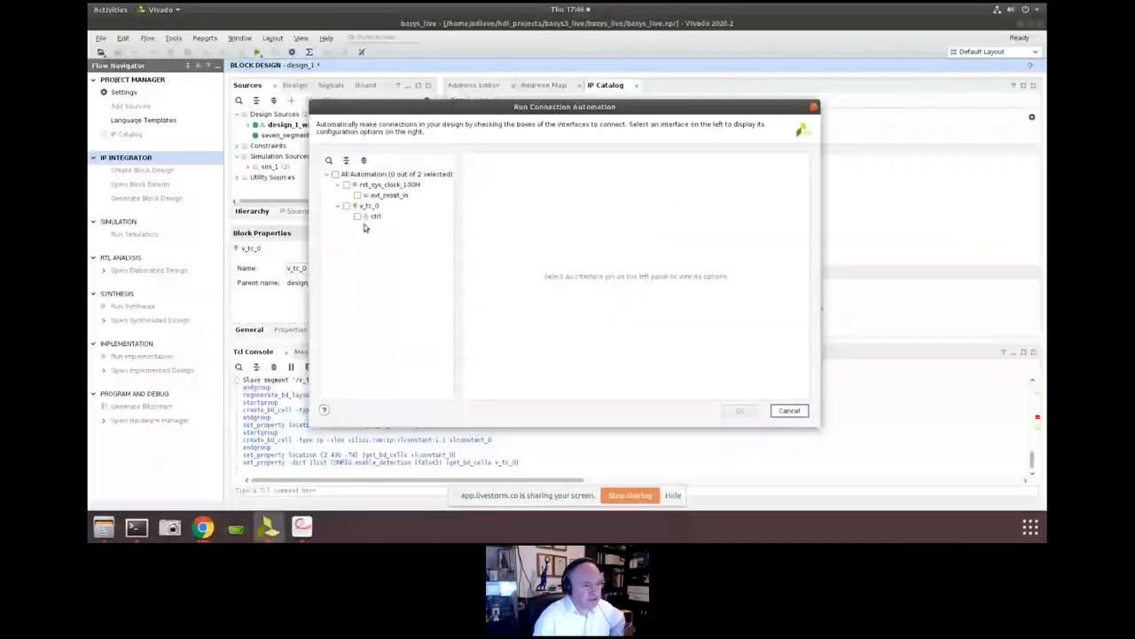
left_click(374, 217)
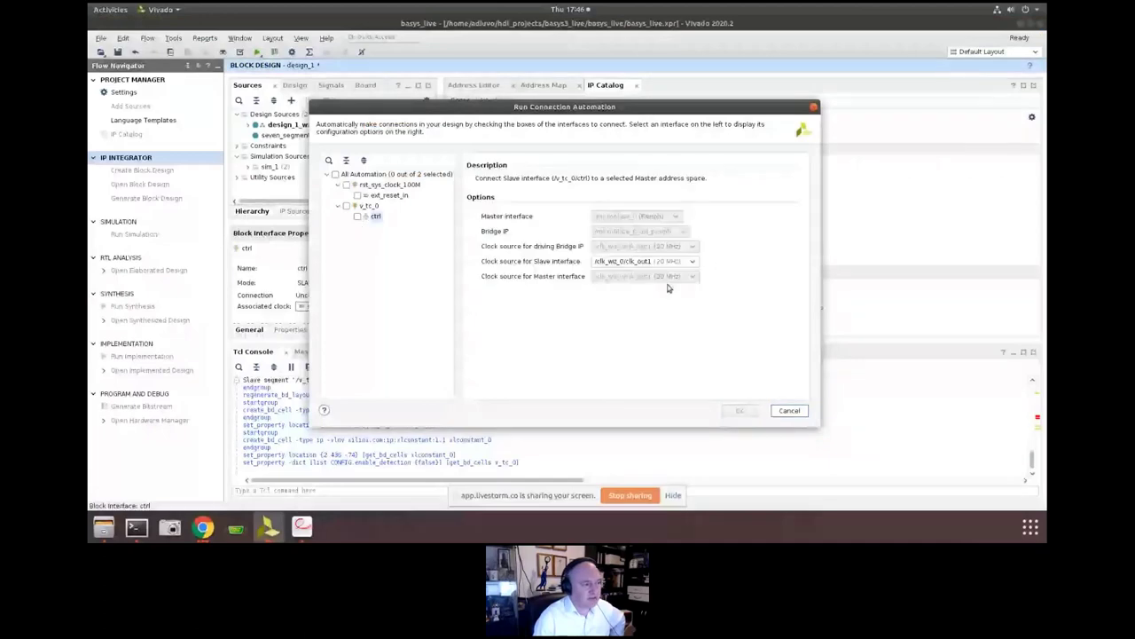
left_click(739, 411)
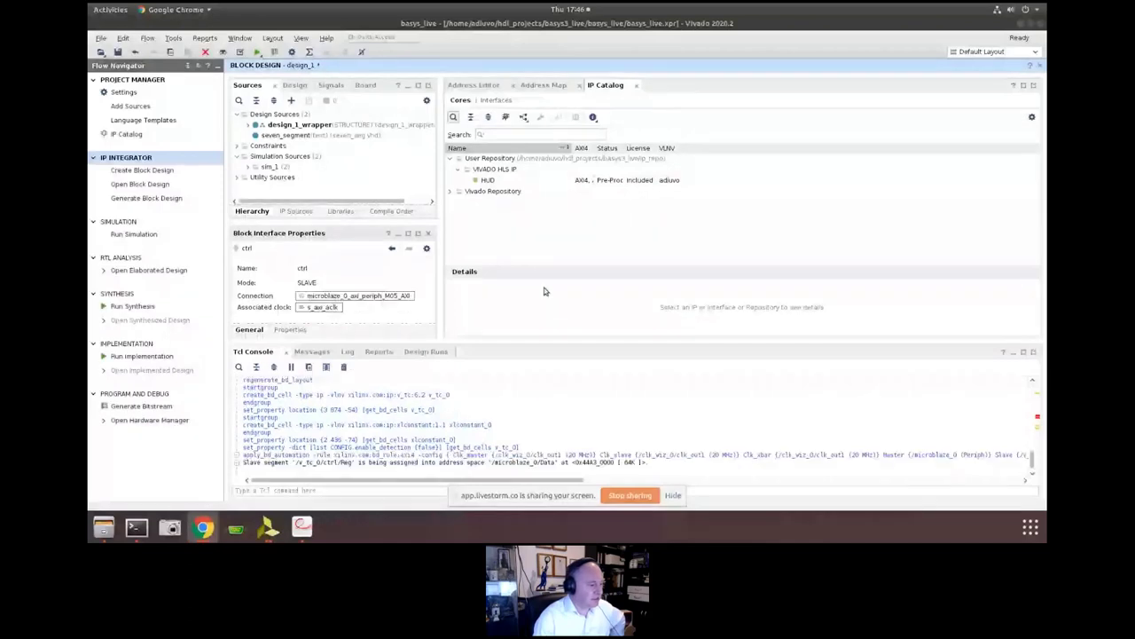
key("alt+Tab")
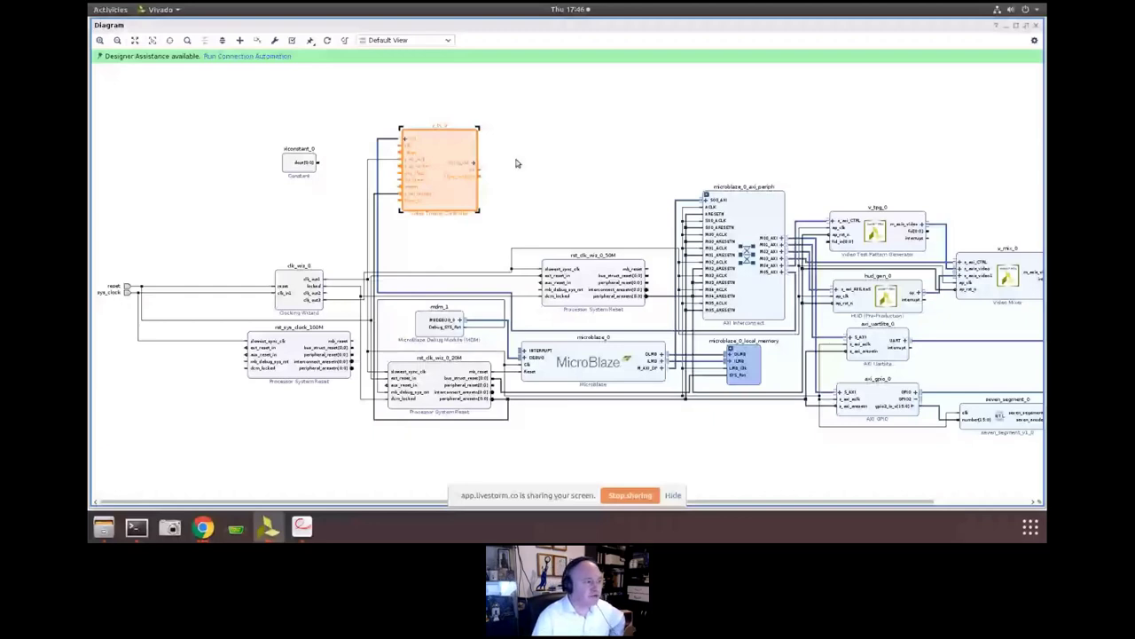
left_click(374, 138)
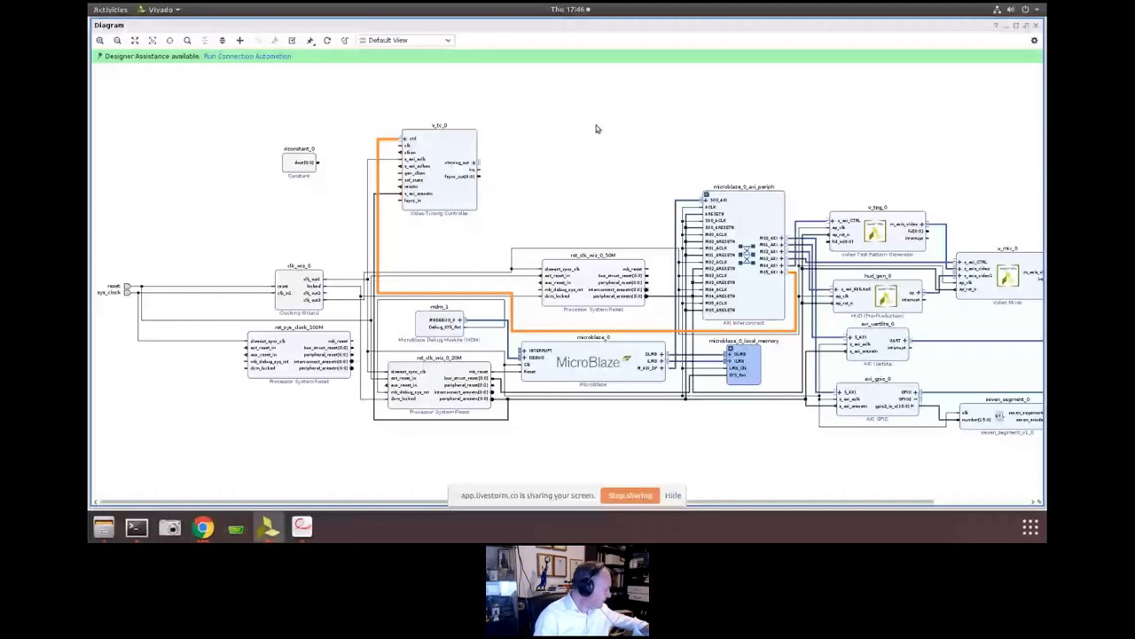
left_click(596, 128)
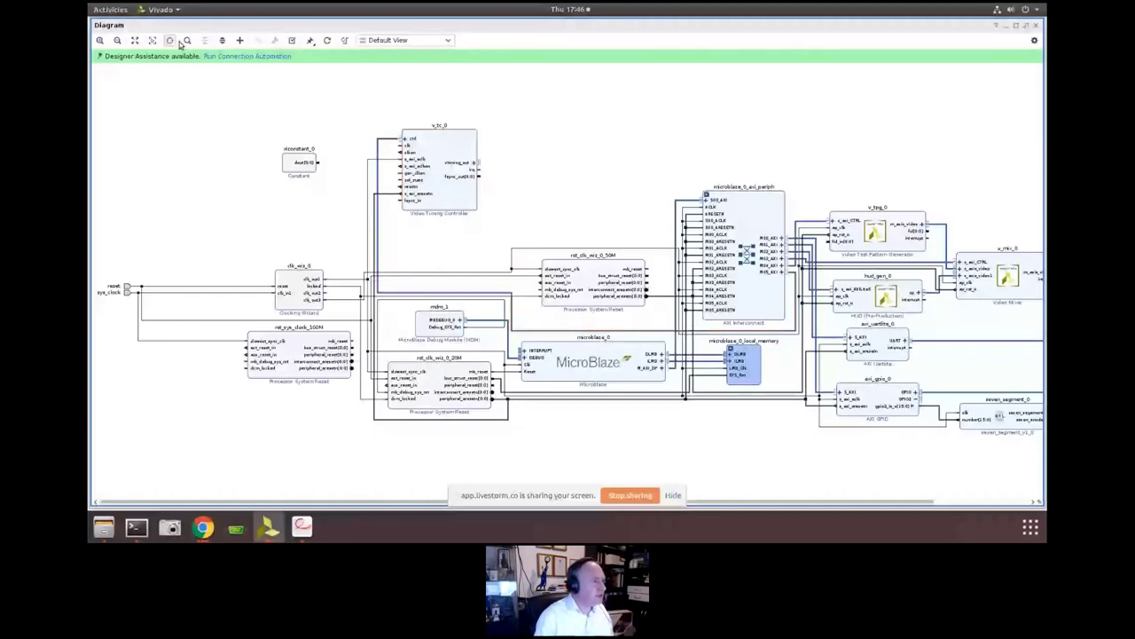
Add an AXI4-Stream to Video Out block and place it next to the Video Timing Controller
key("ctrl+i")
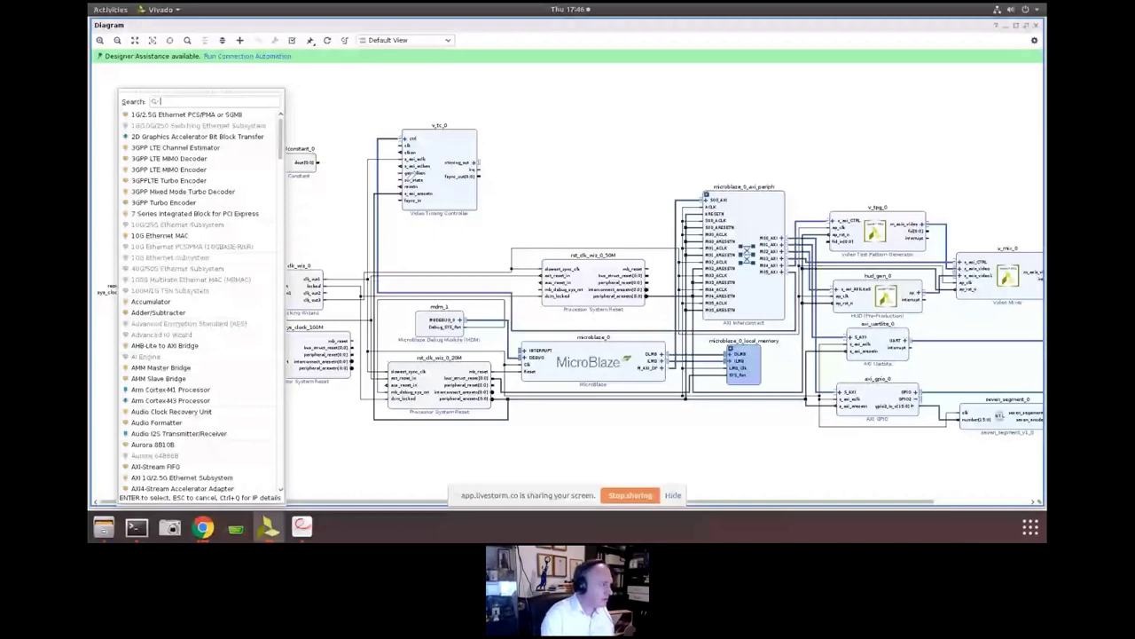
type("axi strem")
key("BackSpace")
key("BackSpace")
key("BackSpace")
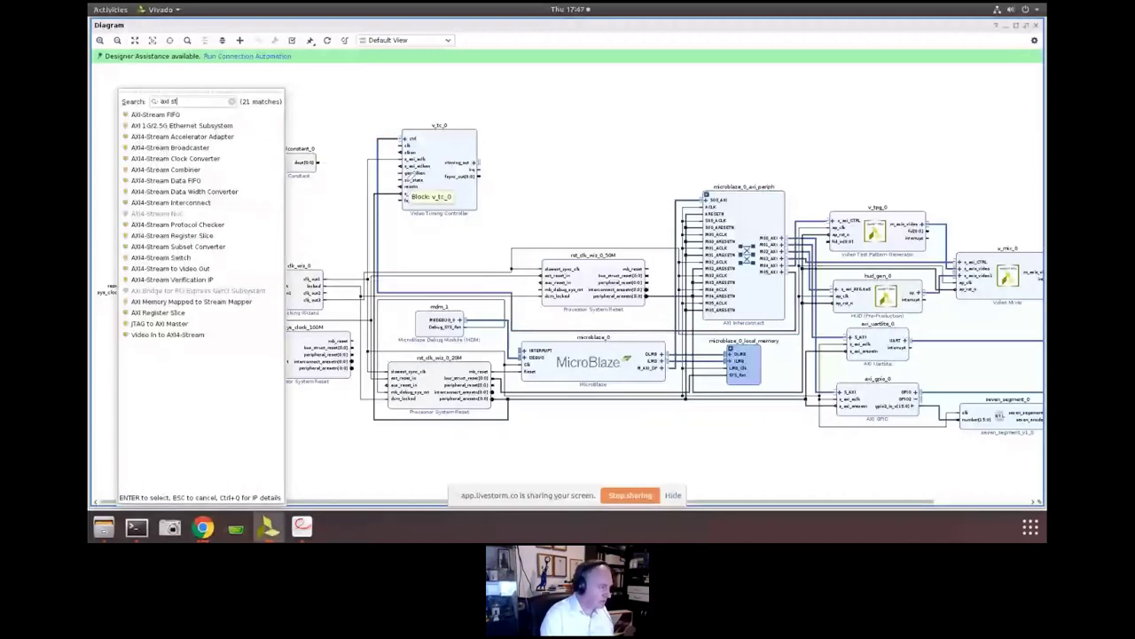
type("ream")
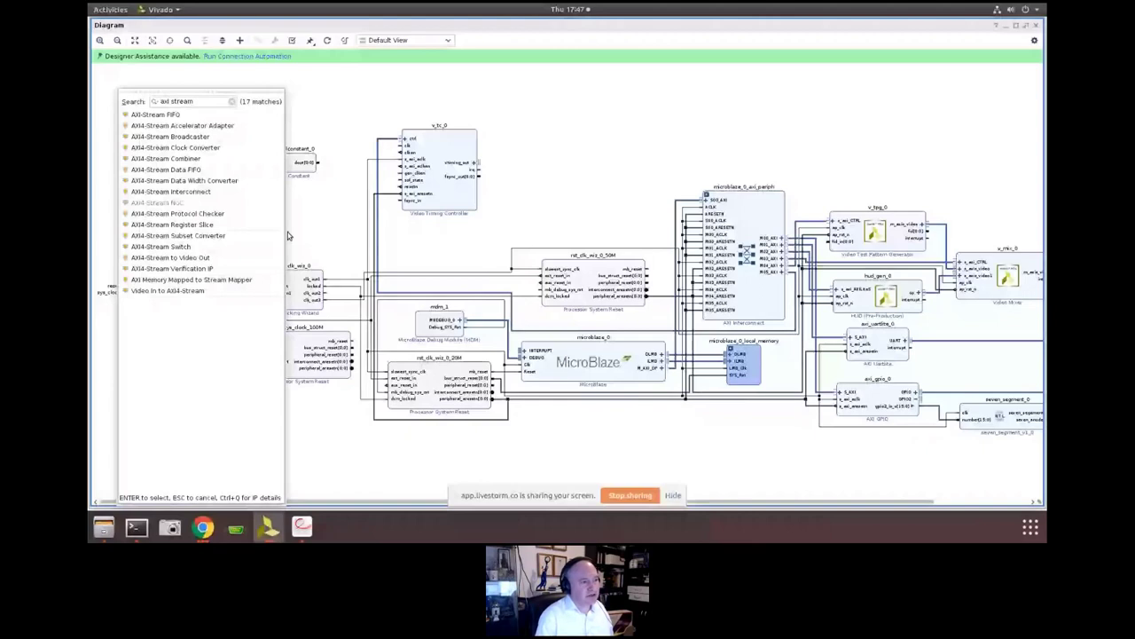
key("Return")
left_click_drag(575, 135, 667, 128)
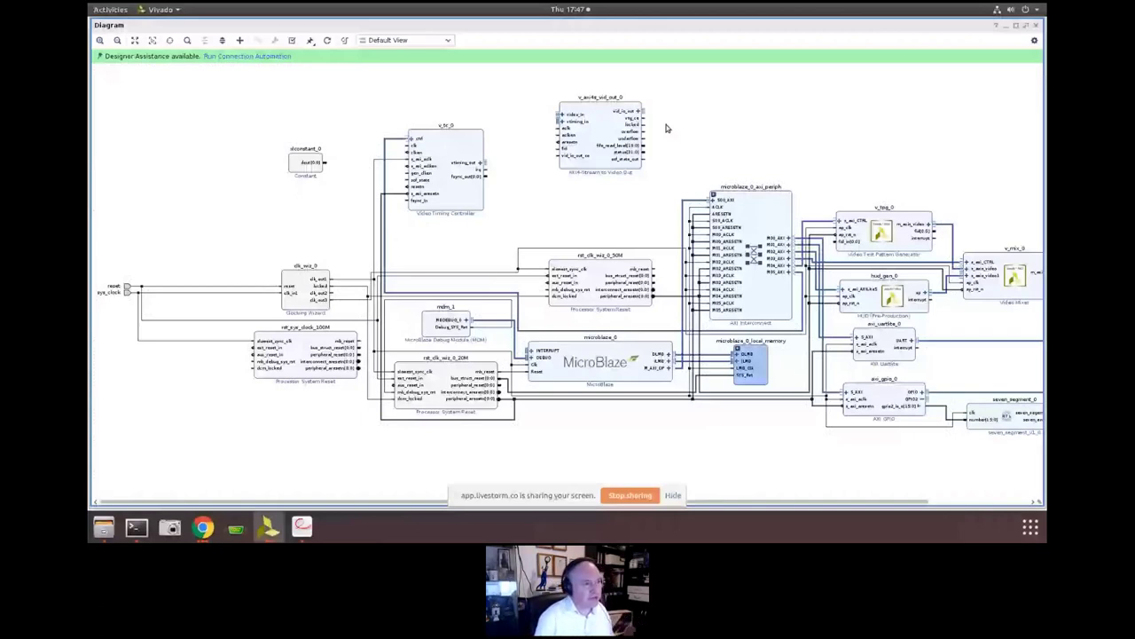
Set the AXI4-Stream to Video Out block's clock mode to Independent, keeping Slave timing mode, and apply its configuration
left_click(600, 125)
double_click(600, 124)
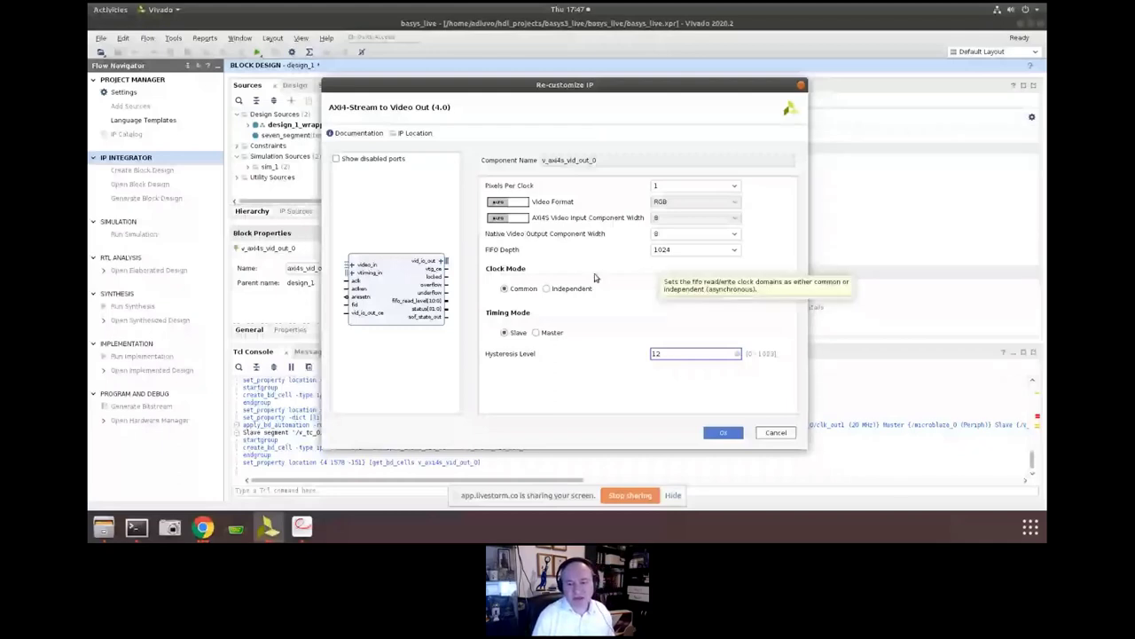
left_click(547, 288)
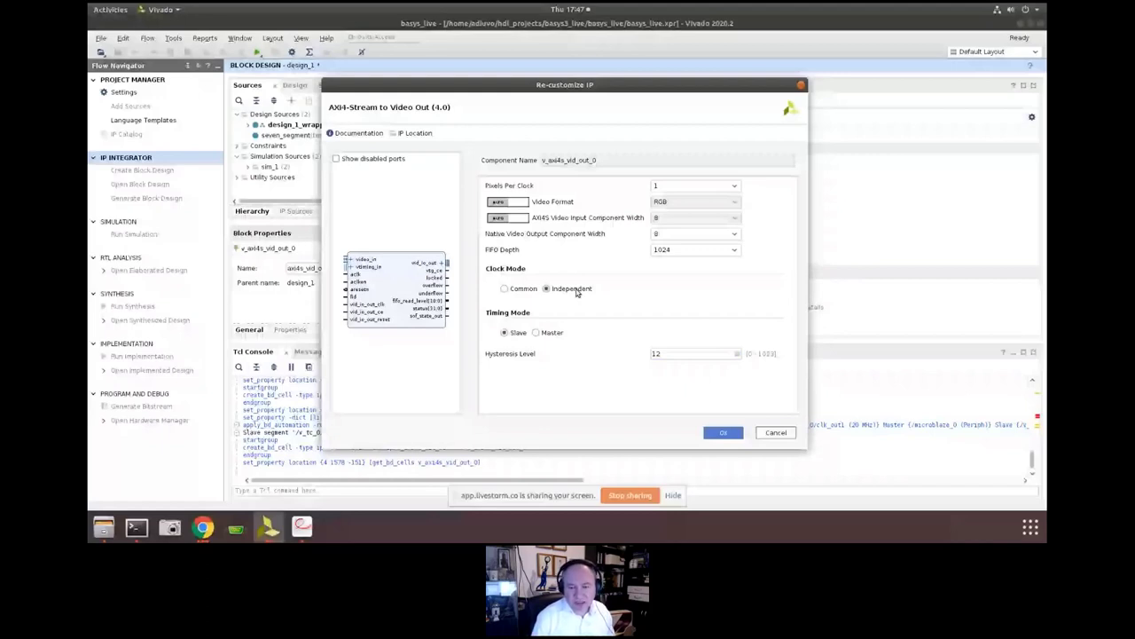
left_click(723, 433)
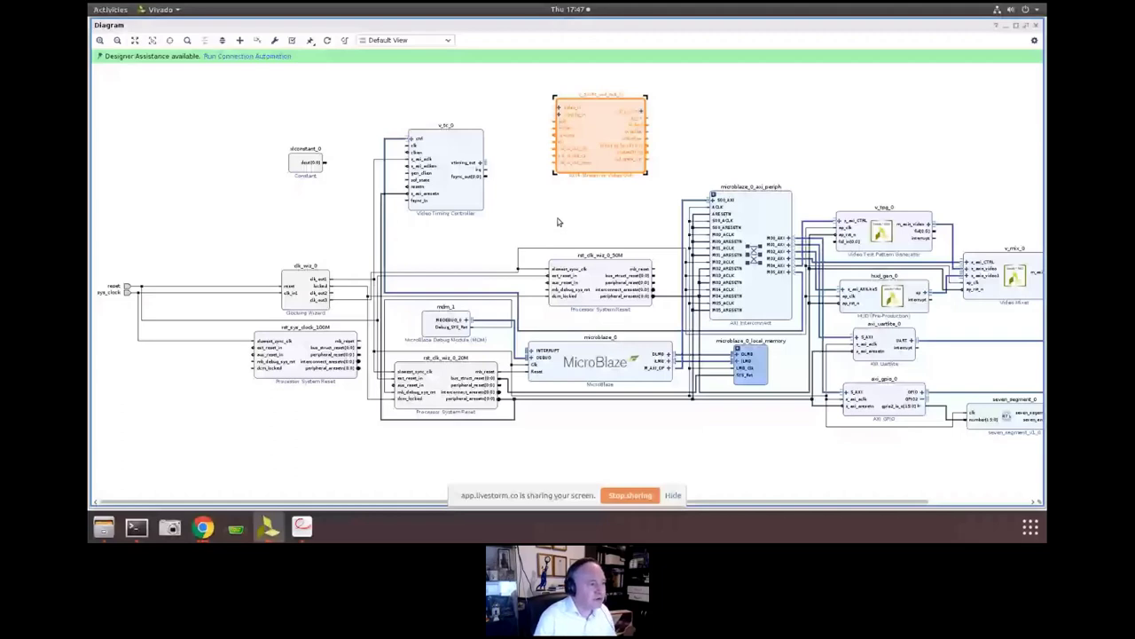
left_click(558, 222)
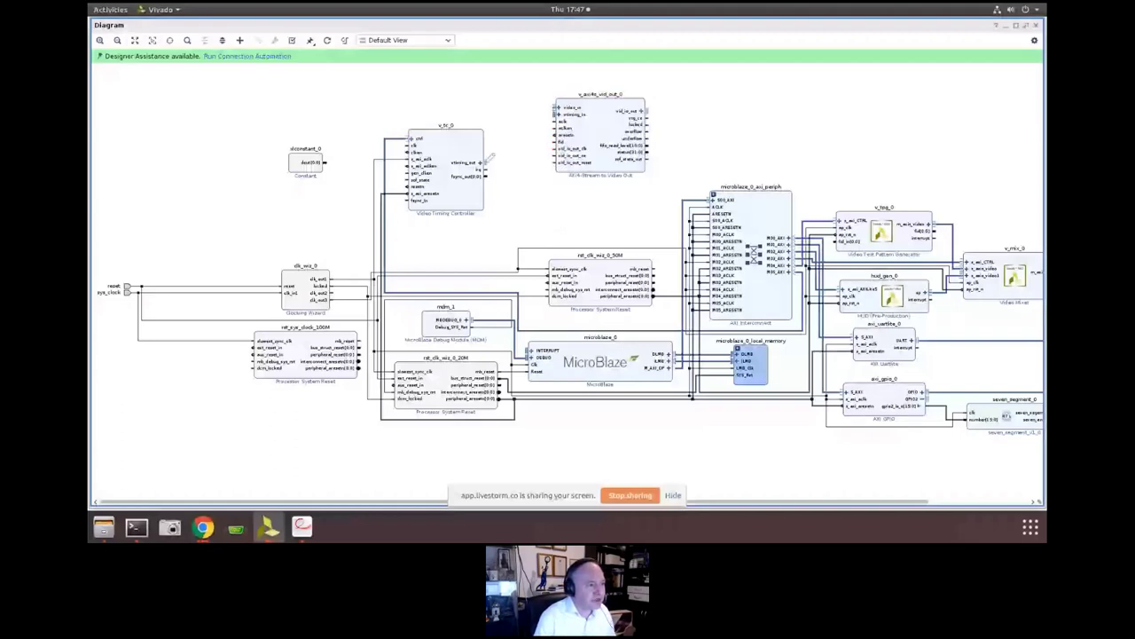
Connect v_tc_0's vtiming_out to v_axi4s_vid_out_0's vtiming_in, and xlconstant_0's dout to v_tc_0's clken and s_axi_aclken
left_click_drag(487, 161, 555, 107)
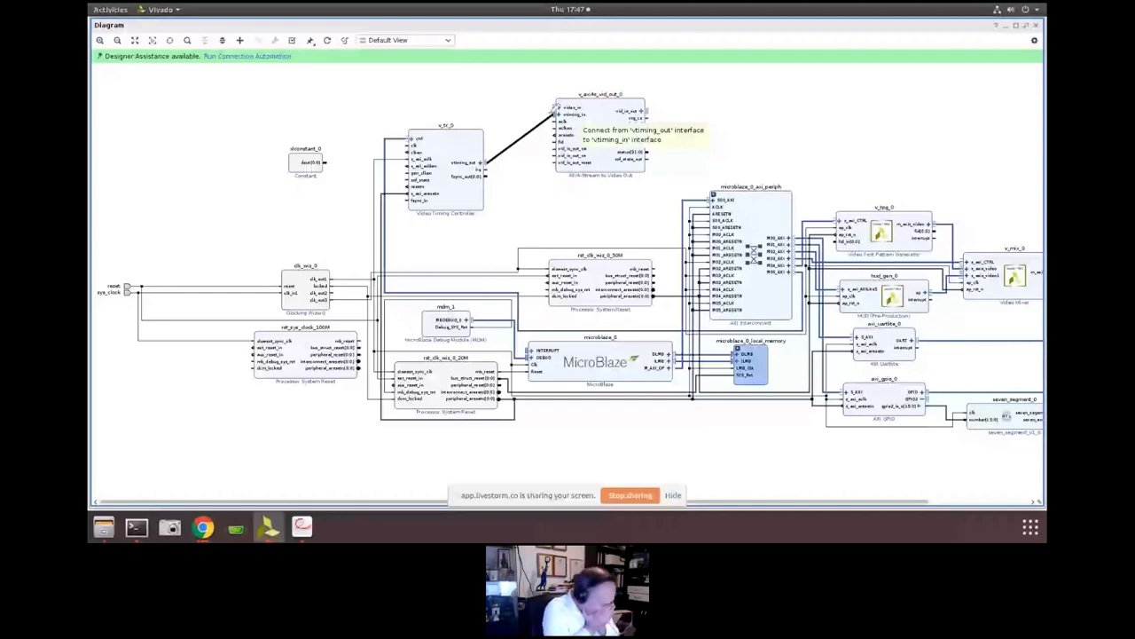
left_click_drag(555, 107, 557, 113)
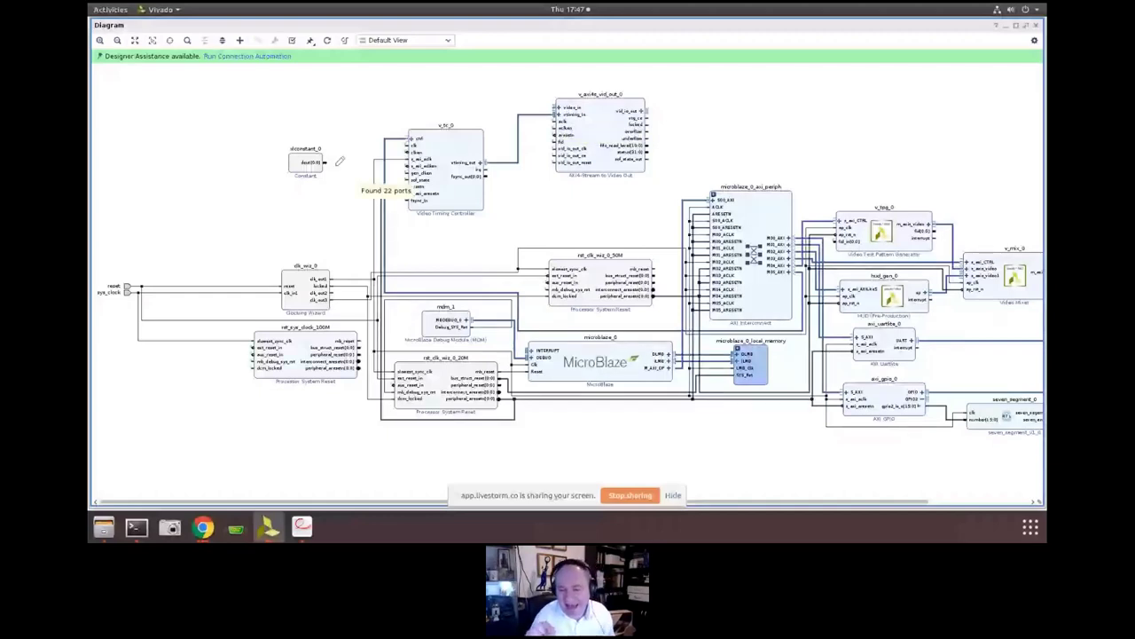
left_click_drag(338, 161, 416, 161)
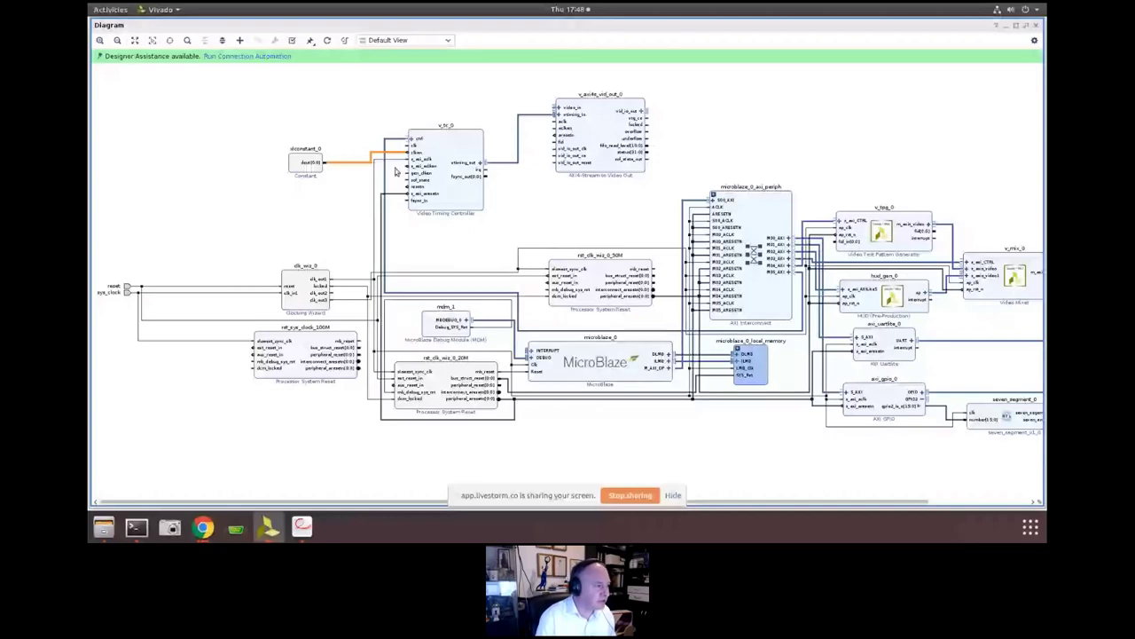
left_click_drag(408, 159, 408, 173)
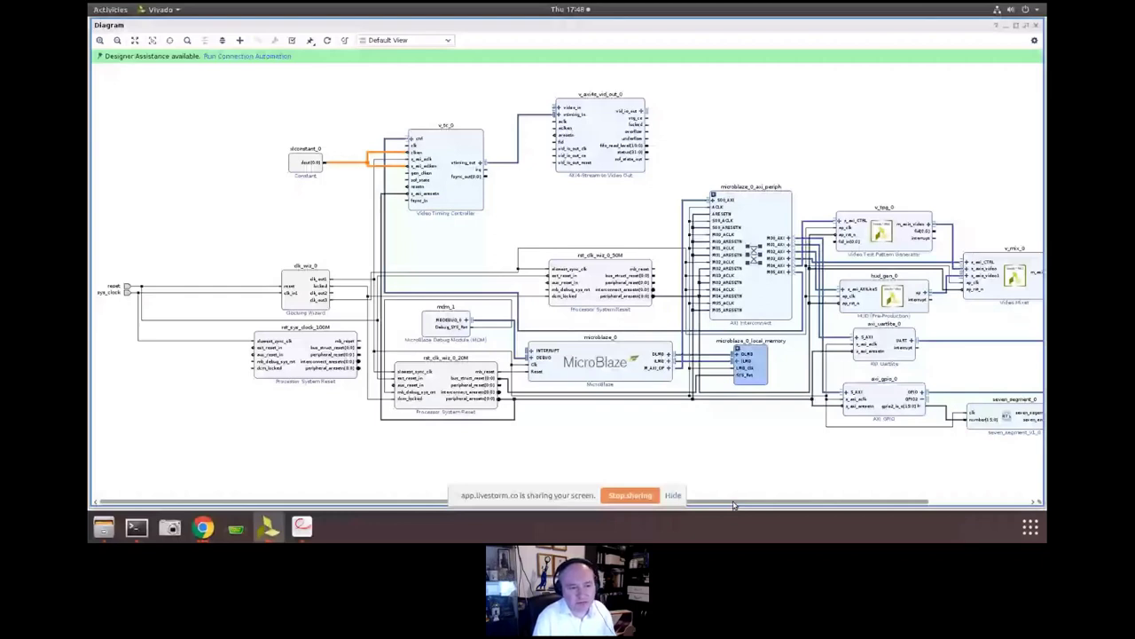
Connect v_mix_0's m_axis_video to v_axi4s_vid_out_0's video_in, and v_axi4s_vid_out_0's aclk to clk_wiz_0's clk_out3
scroll(734, 504, "right", 3)
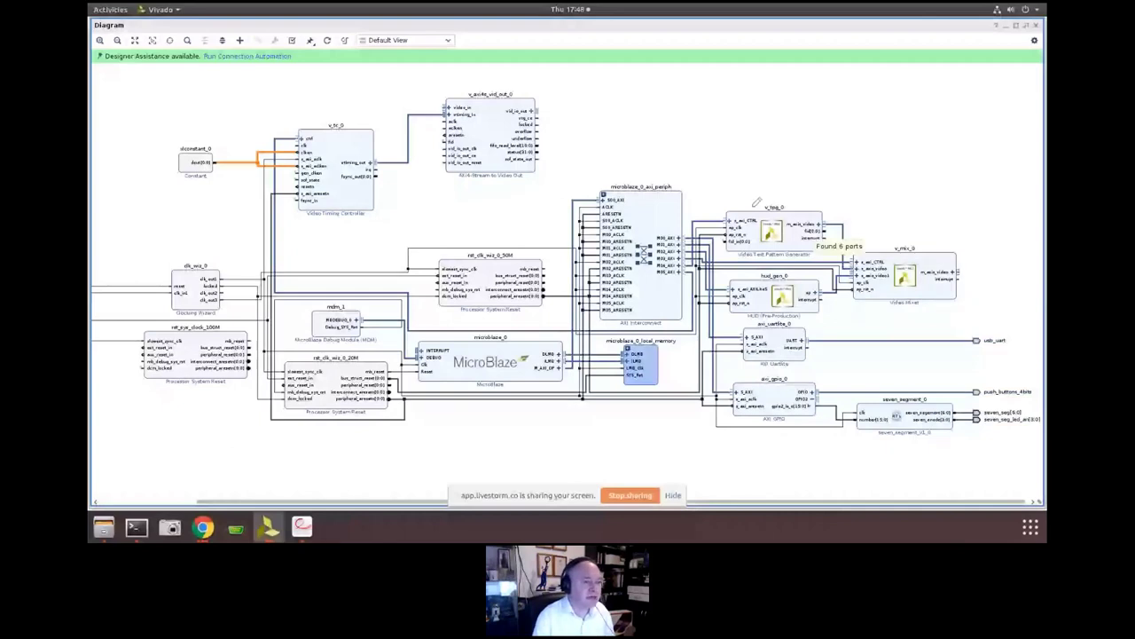
left_click_drag(755, 202, 438, 104)
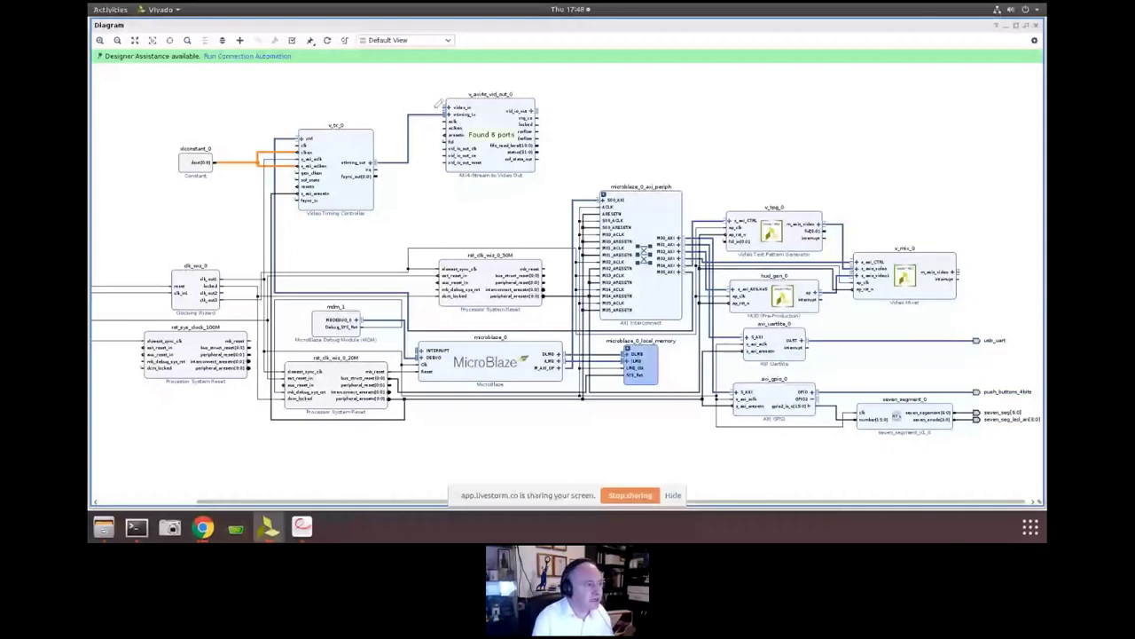
mouse_move(437, 104)
left_mouse_down()
mouse_move(611, 100)
mouse_move(448, 103)
left_mouse_up()
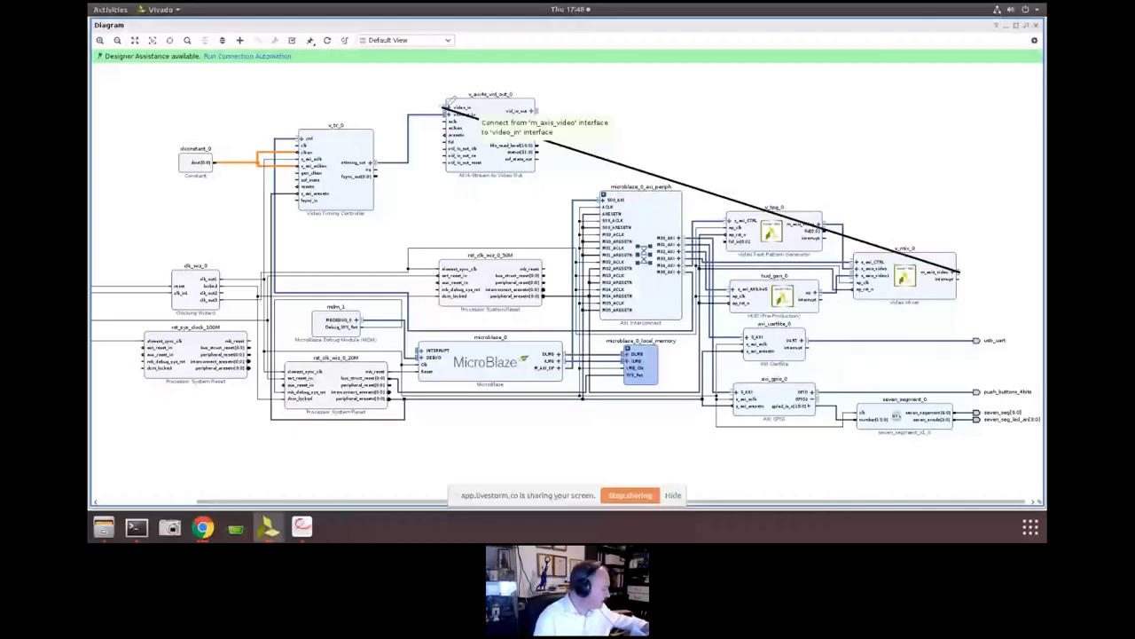
left_click_drag(446, 105, 448, 107)
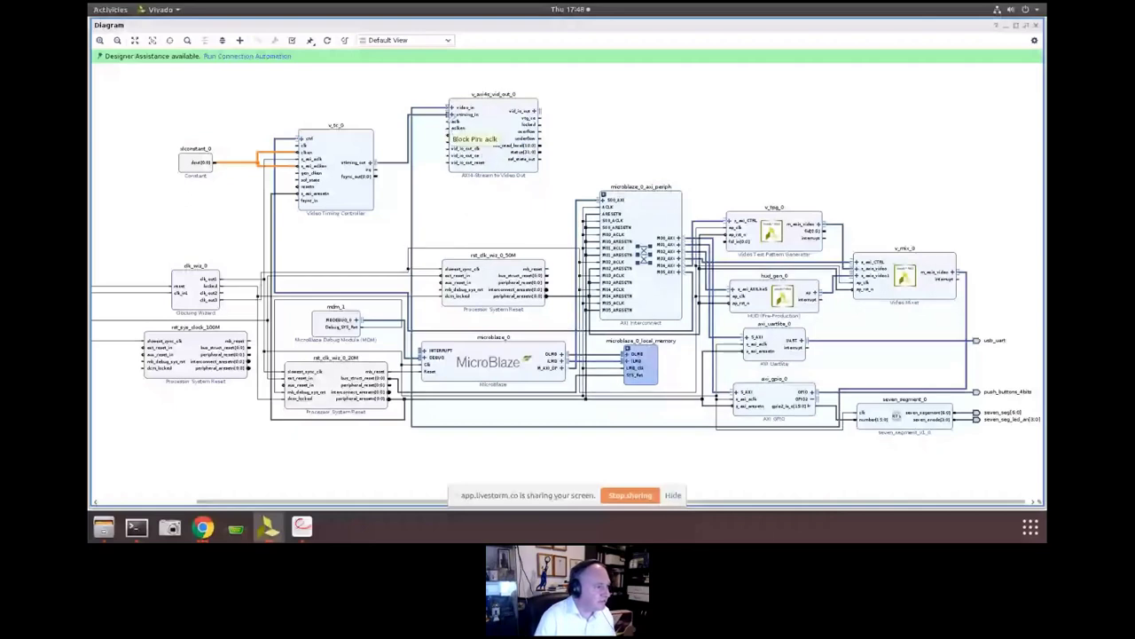
left_click_drag(450, 122, 238, 299)
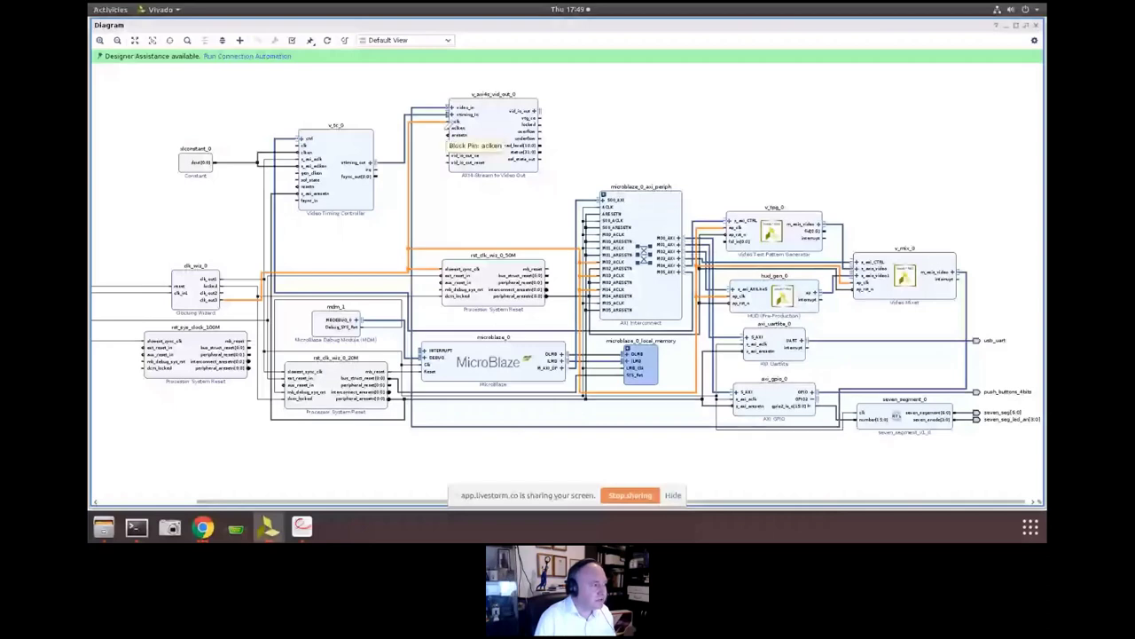
Connect v_axi4s_vid_out_0's aclken and vid_io_out_ce to xlconstant_0's output, and its vtg_ce to v_tc_0's gen_clken
left_click(449, 129)
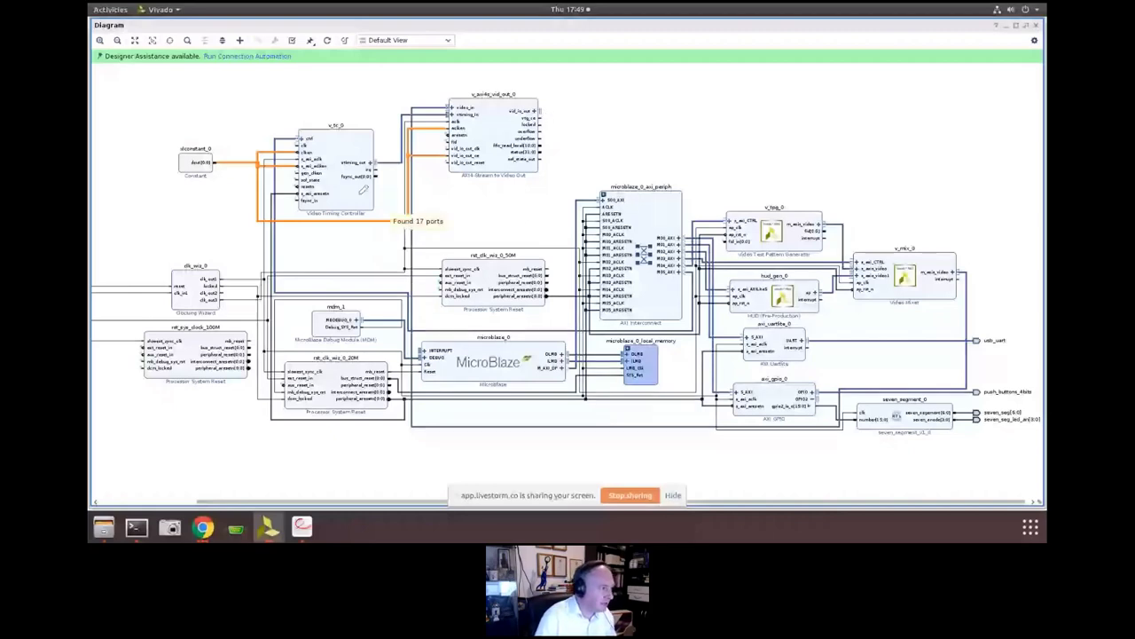
left_click_drag(364, 189, 304, 172)
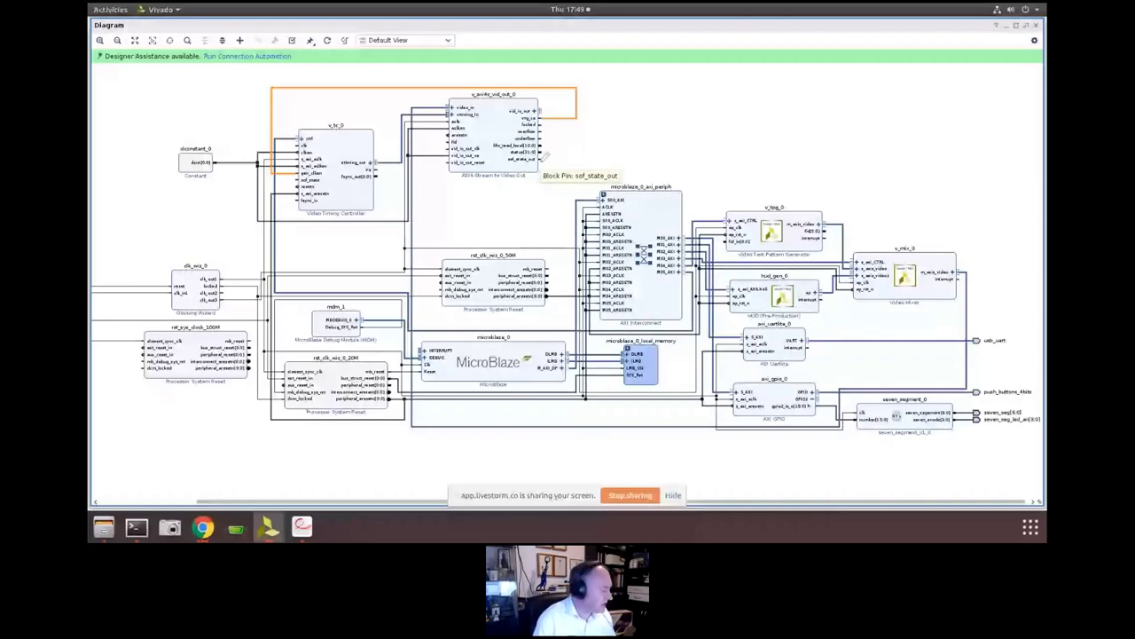
Connect v_axi4s_vid_out_0's sof_state_out to v_tc_0's sof_state, wire clk_wiz_0's clk_out2 to v_tc_0's clk and v_axi4s_vid_out_0's vid_io_out_clk, and regenerate the layout
left_click_drag(538, 159, 305, 174)
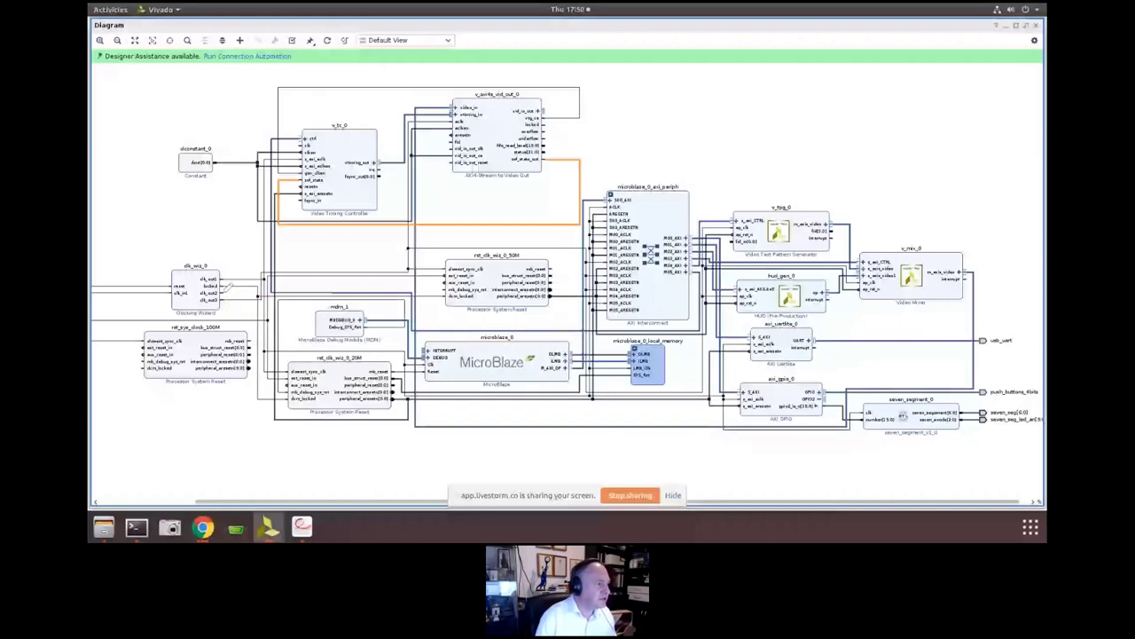
left_click_drag(229, 288, 305, 145)
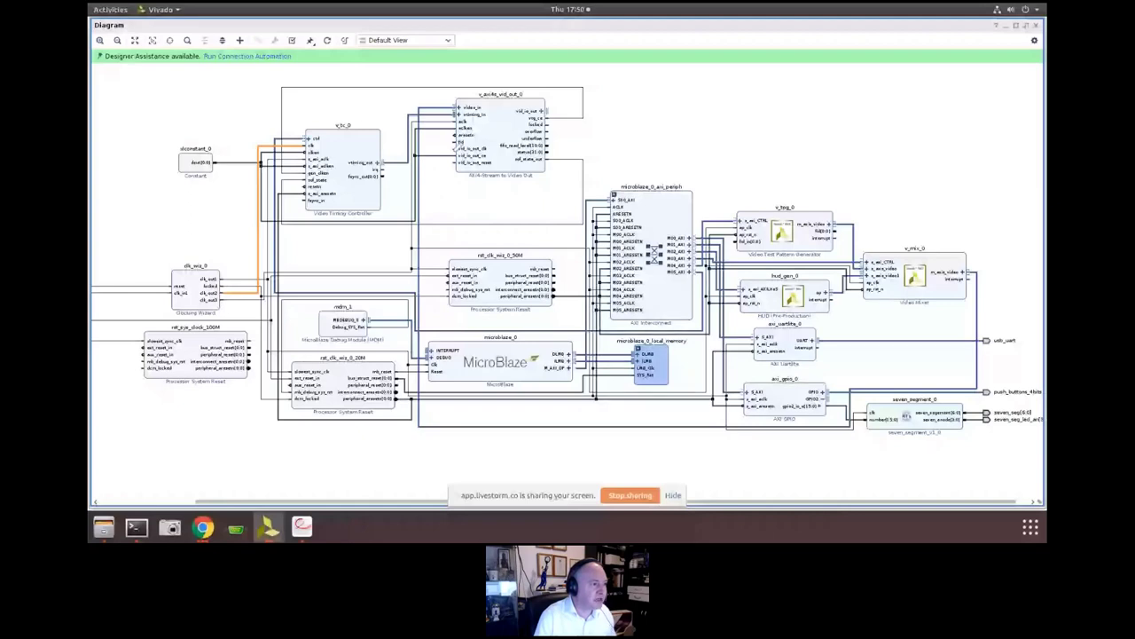
left_click(306, 135)
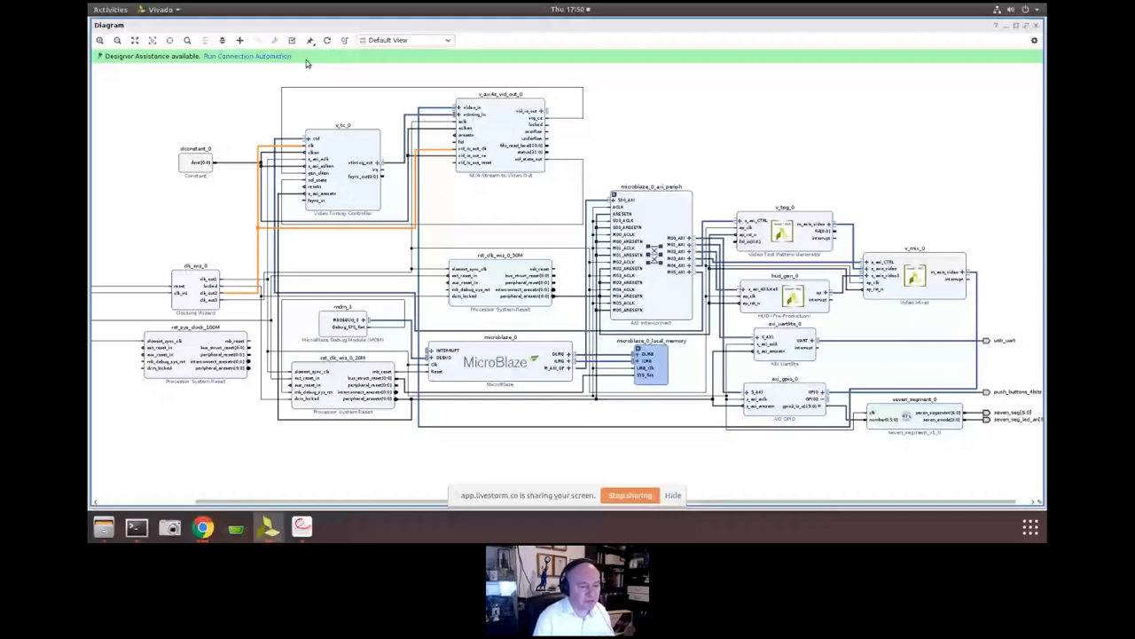
left_click(326, 40)
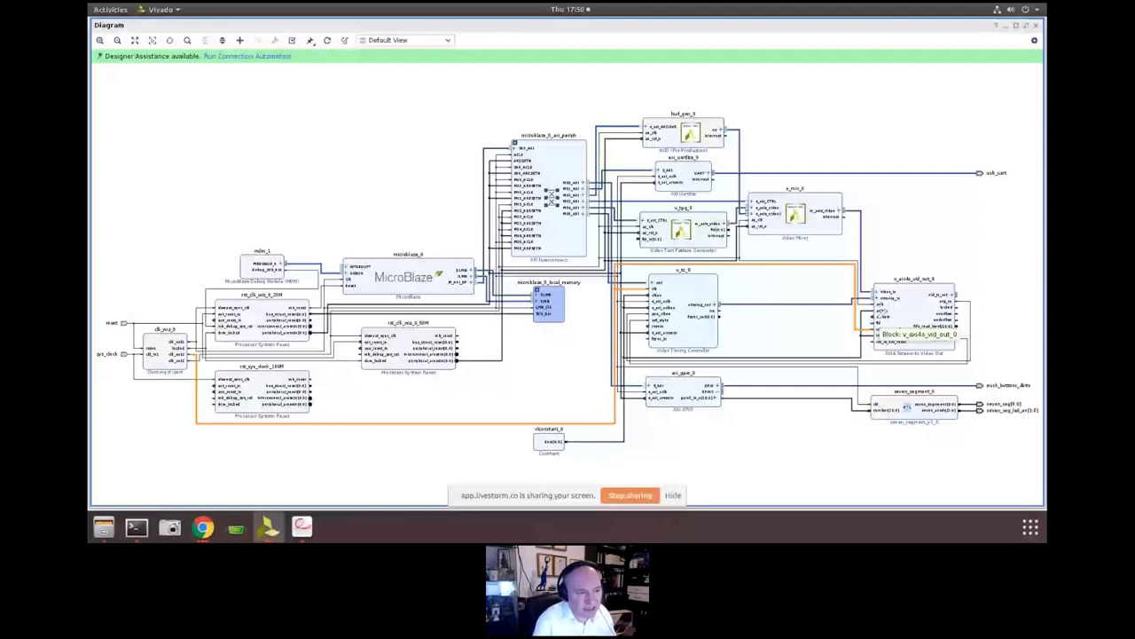
Connect v_axi4s_vid_out_0's aresetn to the peripheral_aresetn output of rst_clk_wiz_0_50M
left_click_drag(880, 321, 827, 315)
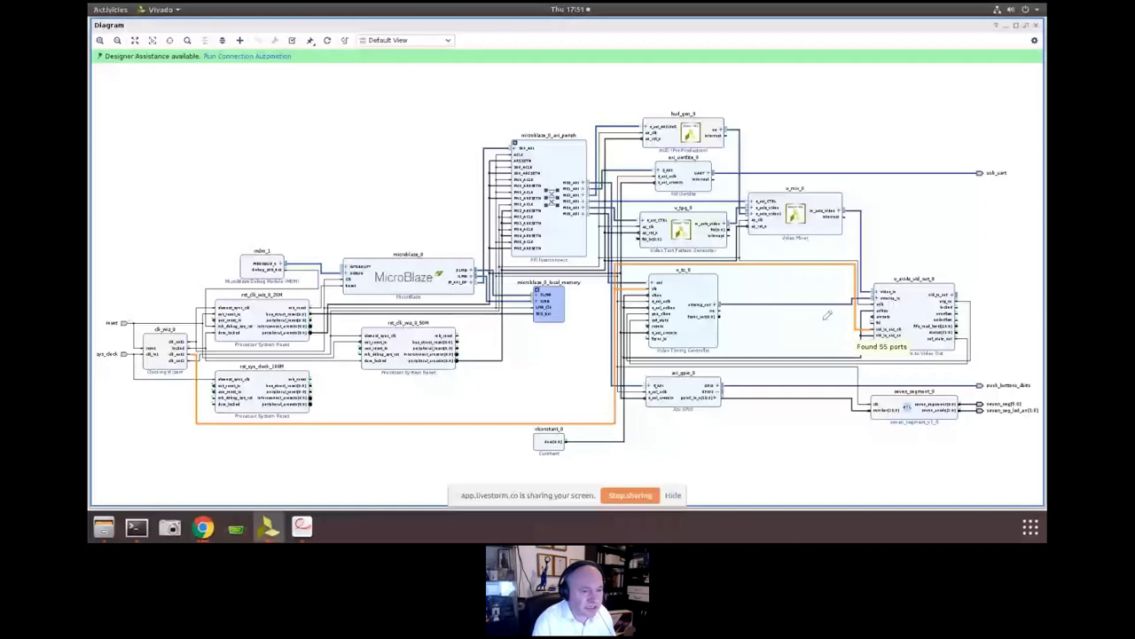
mouse_move(827, 315)
left_mouse_down()
mouse_move(683, 241)
mouse_move(628, 238)
left_mouse_up()
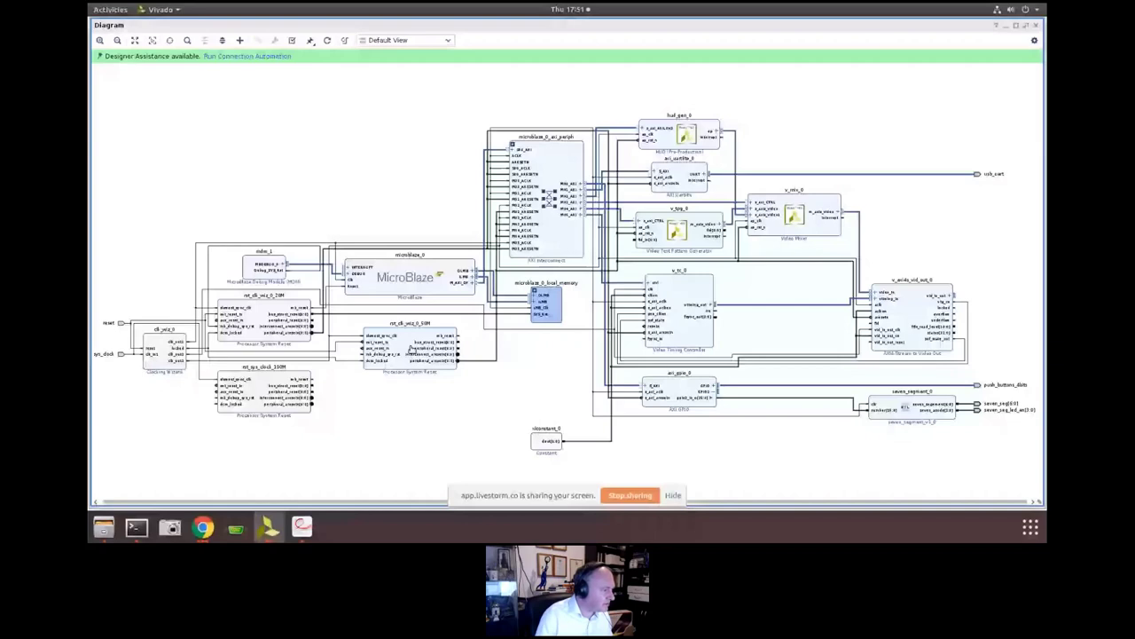
Delete the rst_sys_clock_100M reset block and paste a copy of rst_clk_wiz_0_50M into the diagram
left_click(411, 348)
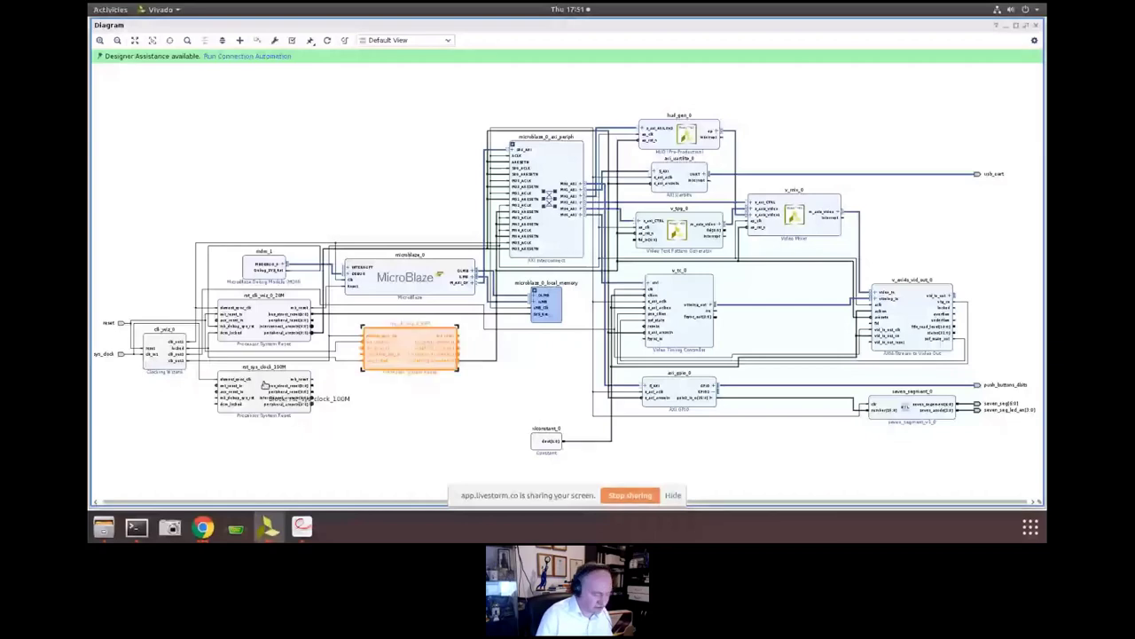
left_click(263, 390)
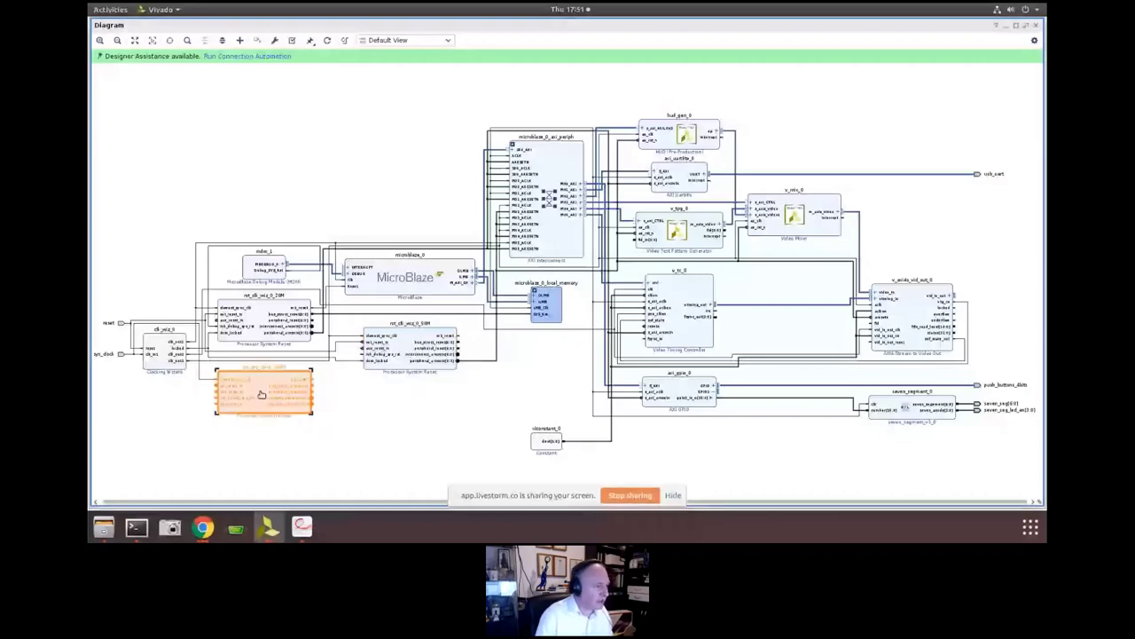
left_click_drag(262, 394, 416, 316)
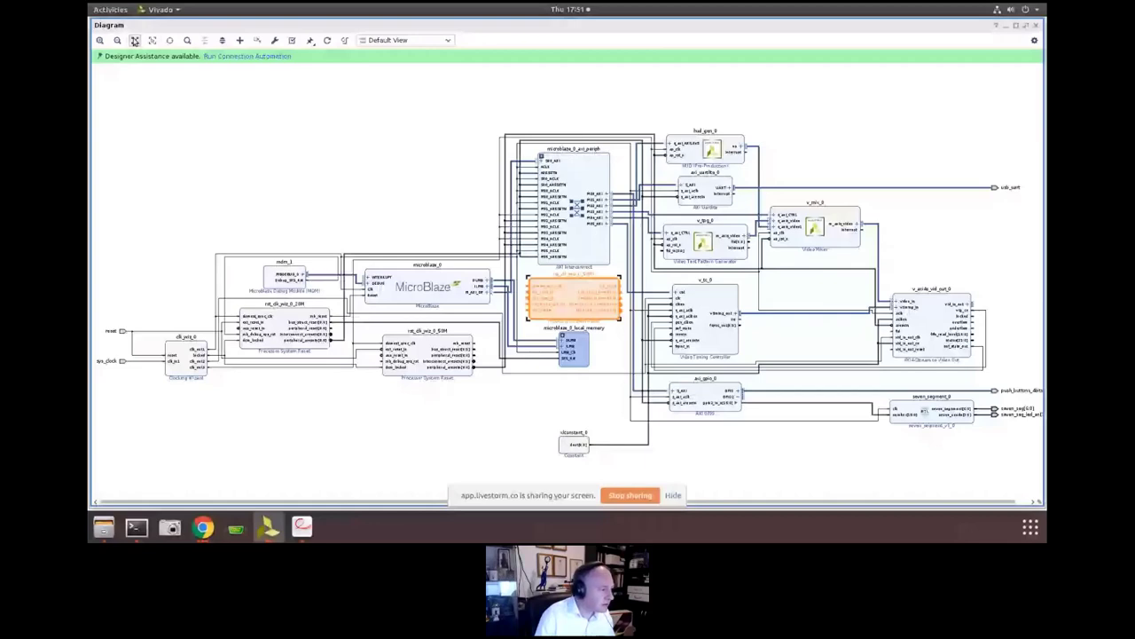
left_click(135, 41)
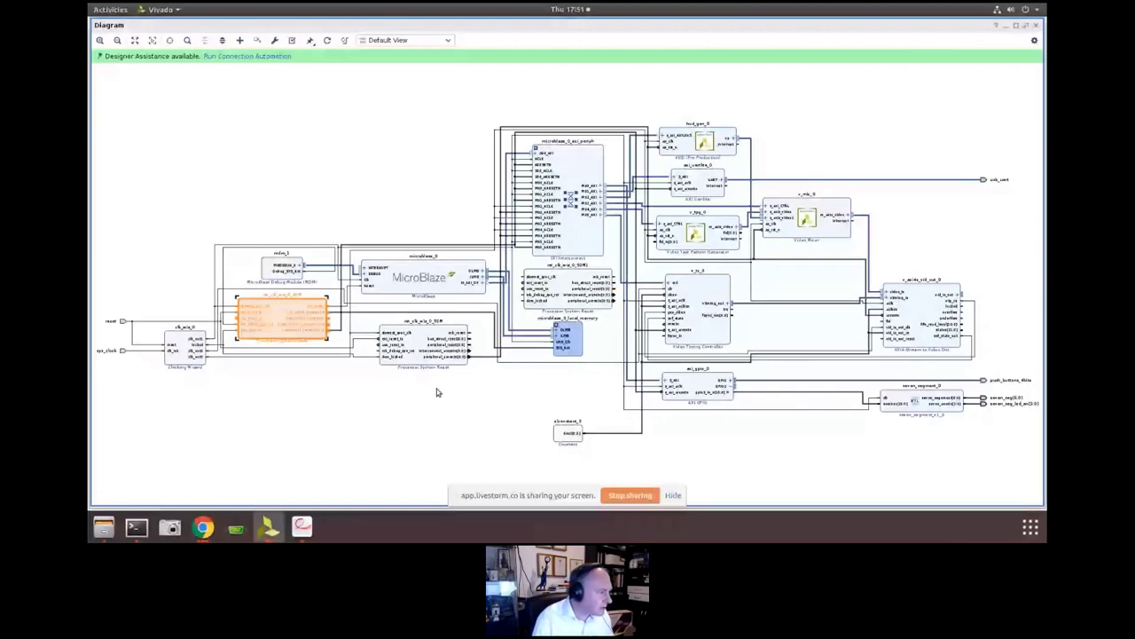
Move rst_clk_wiz_0_50M directly below the 20M reset block and paste another copy of it in clear space
left_click_drag(437, 388, 320, 332)
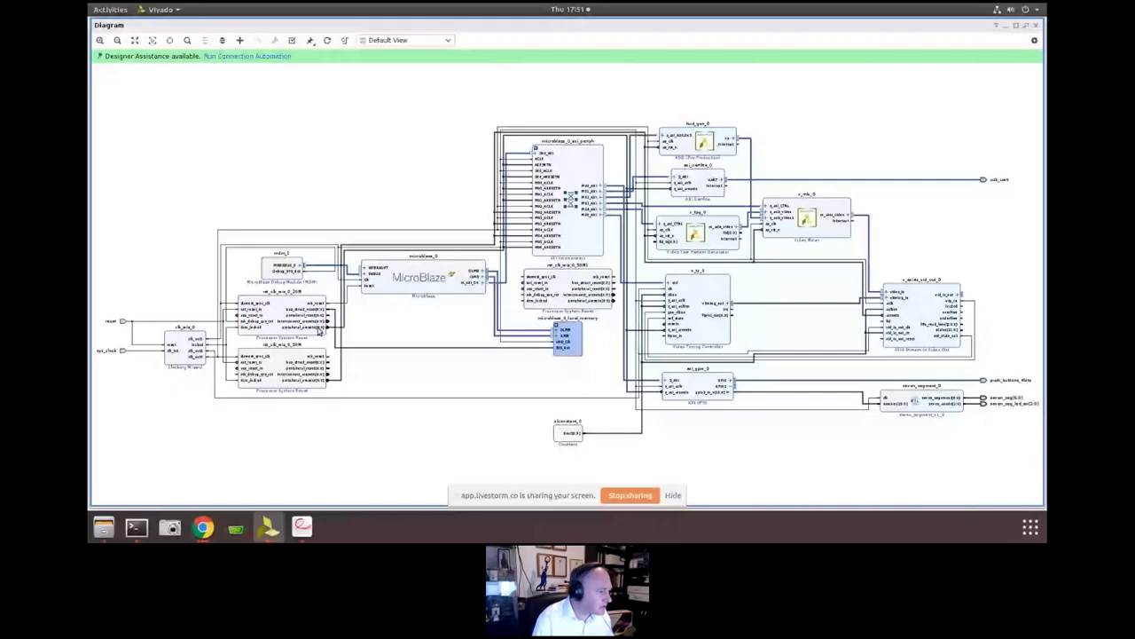
right_click(352, 265)
left_click(385, 306)
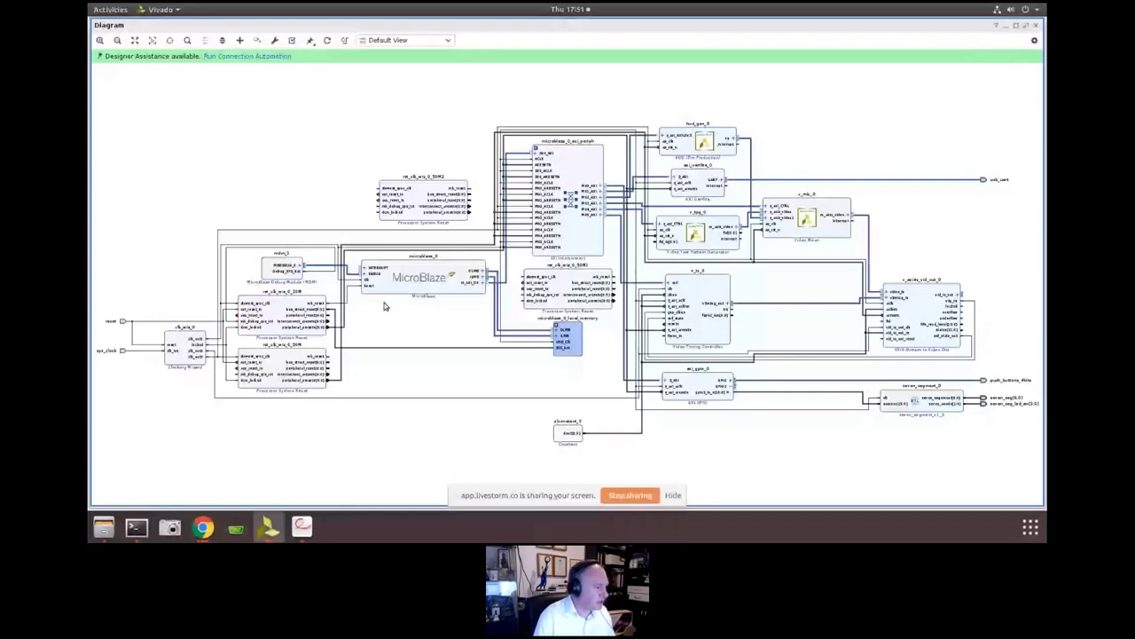
key("ctrl+shift+r")
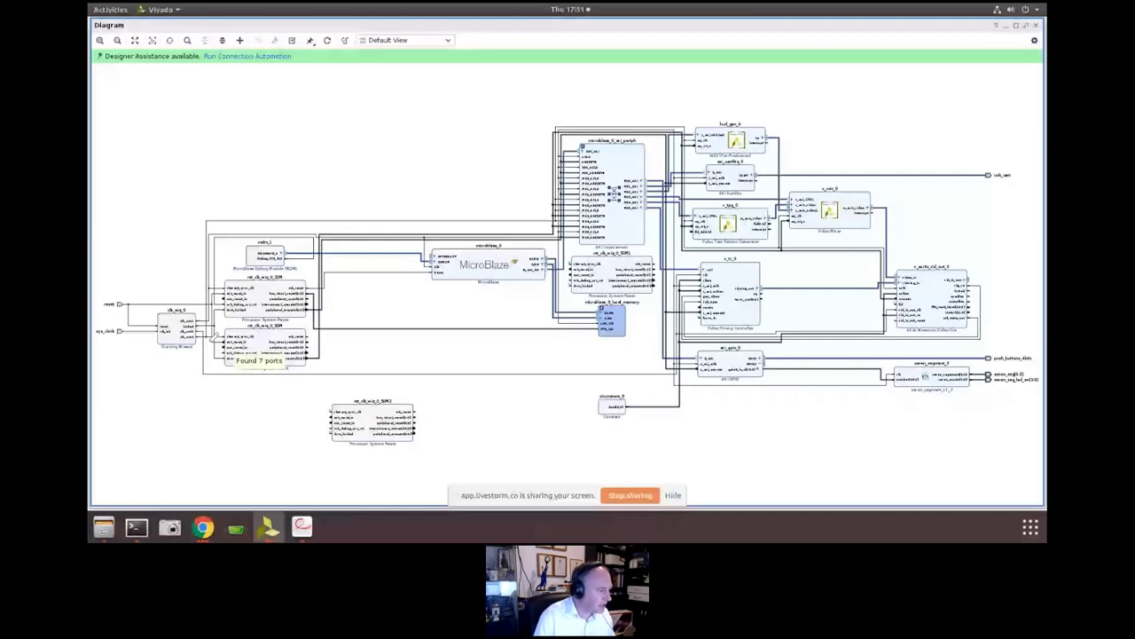
Wire rst_clk_wiz_0_50M2's slowest_sync_clk to clk_wiz_0's clk_out2, its dcm_locked to locked, and its ext_reset_in to the reset port
left_click_drag(229, 354, 333, 432)
left_click_drag(224, 362, 221, 405)
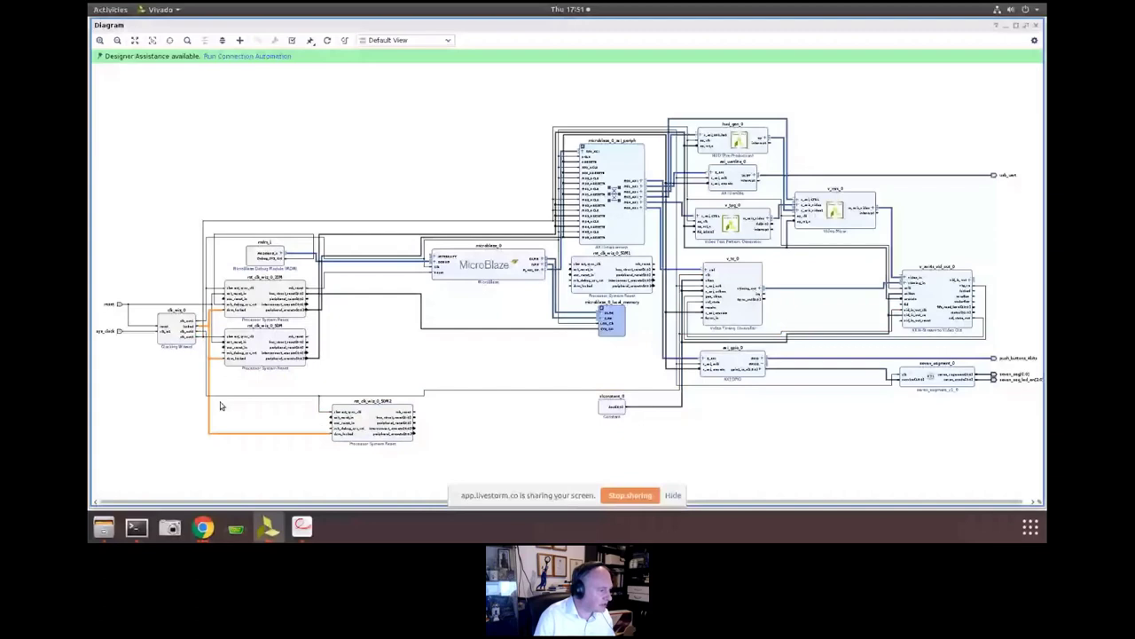
left_click_drag(223, 344, 330, 416)
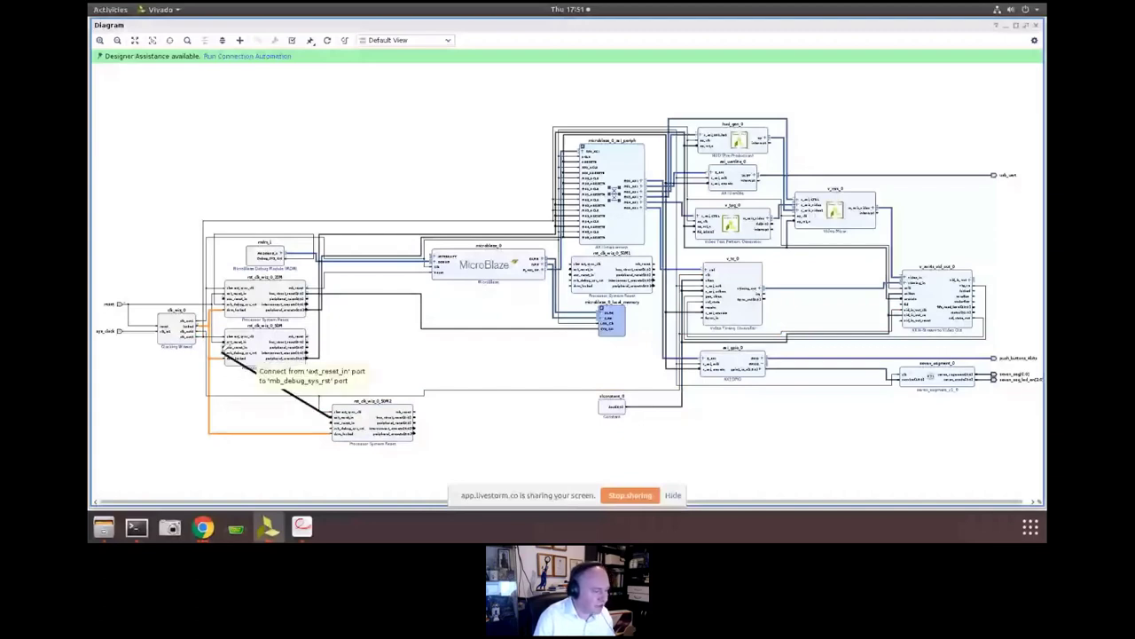
left_click_drag(331, 417, 332, 415)
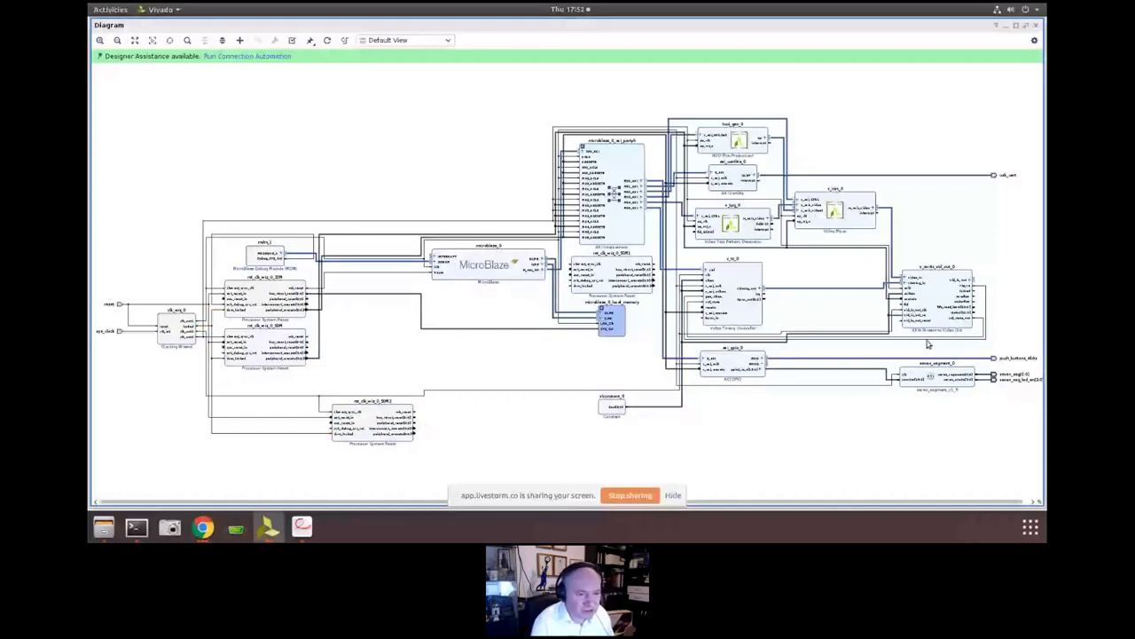
Connect rst_clk_wiz_0_50M2's peripheral_reset to v_axi4s_vid_out_0's vid_io_out_reset and regenerate the layout
mouse_move(625, 406)
left_mouse_down()
mouse_move(486, 408)
mouse_move(973, 305)
left_mouse_up()
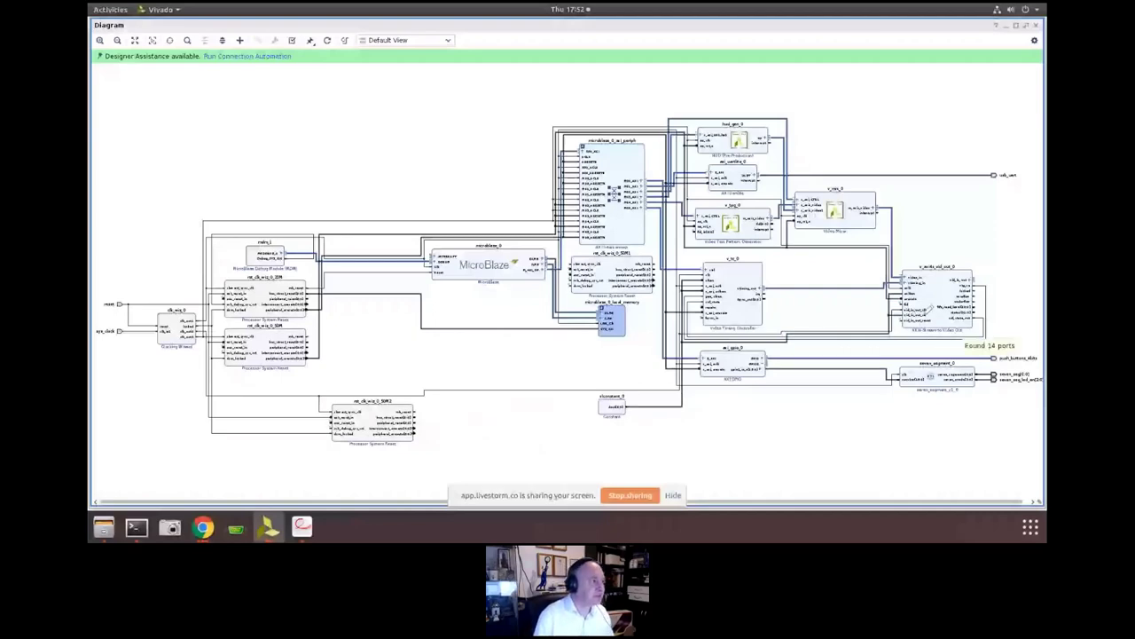
left_click_drag(931, 302, 931, 301)
left_click(327, 41)
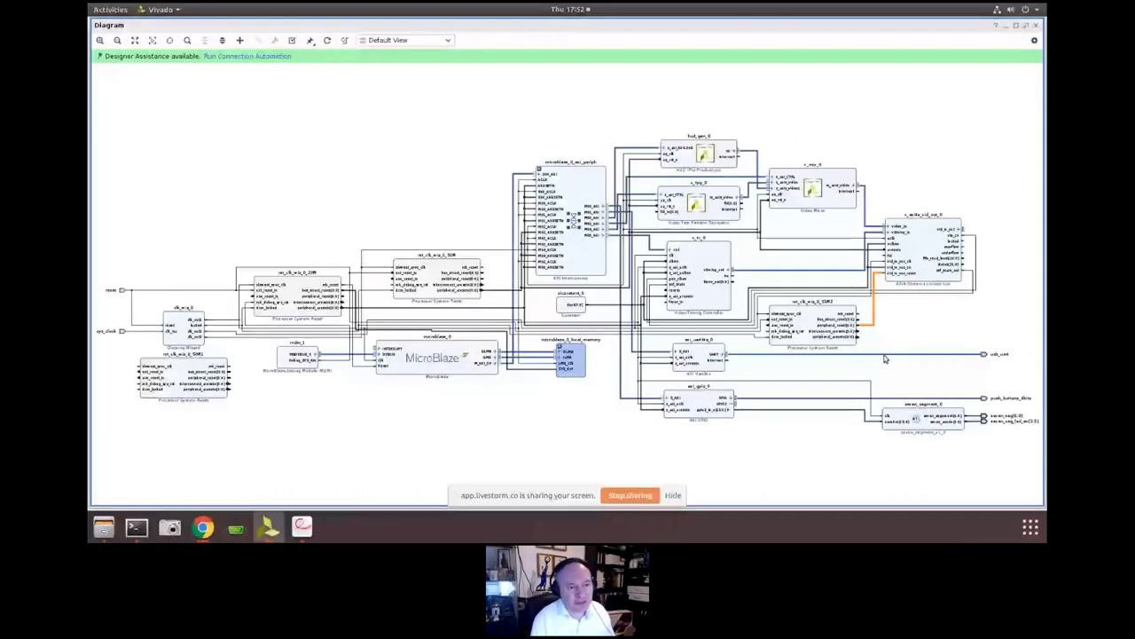
left_click(897, 285)
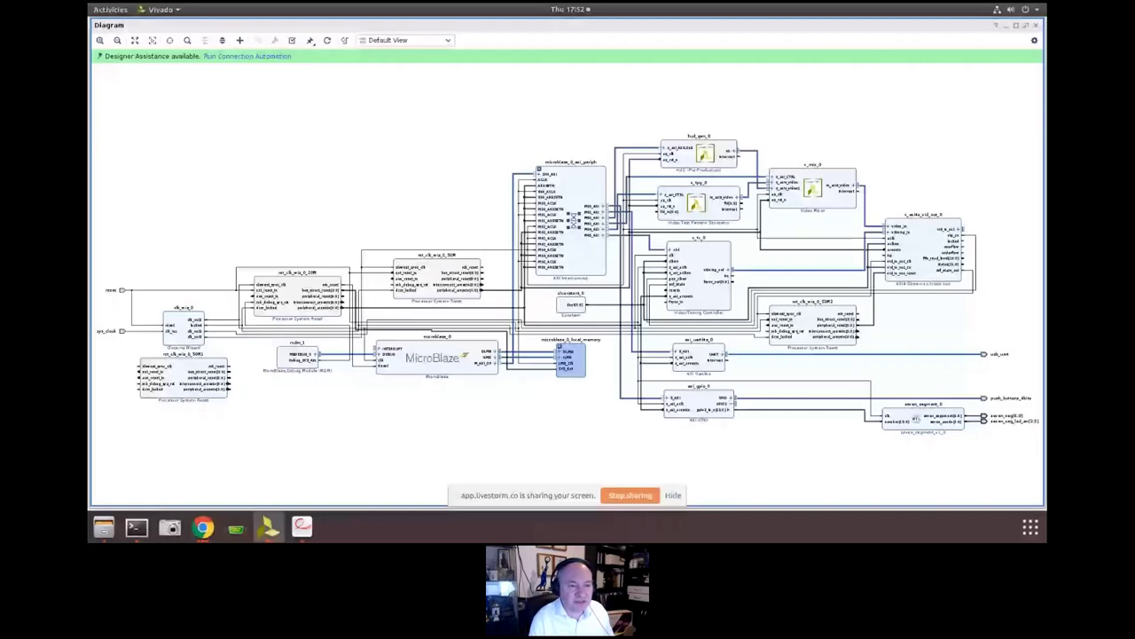
left_click(955, 242)
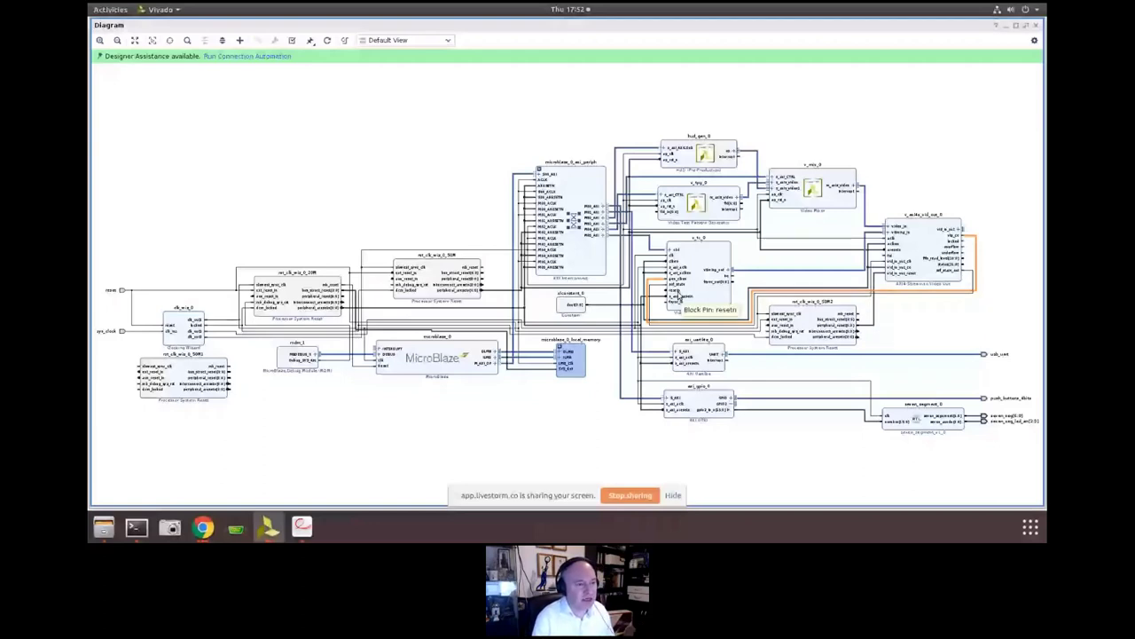
Restore the diagram to the normal window layout and expand the vid_io_out interface of v_axi4s_vid_out_0 into its individual pins
left_click(1016, 25)
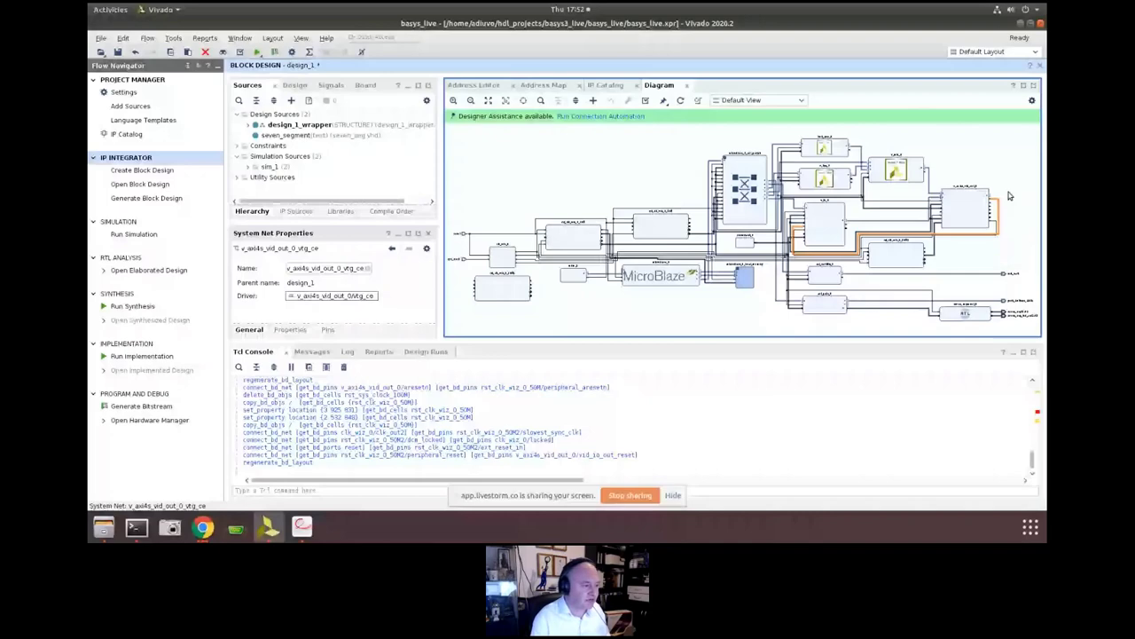
scroll(1009, 195, "up", 3)
left_click_drag(535, 339, 531, 454)
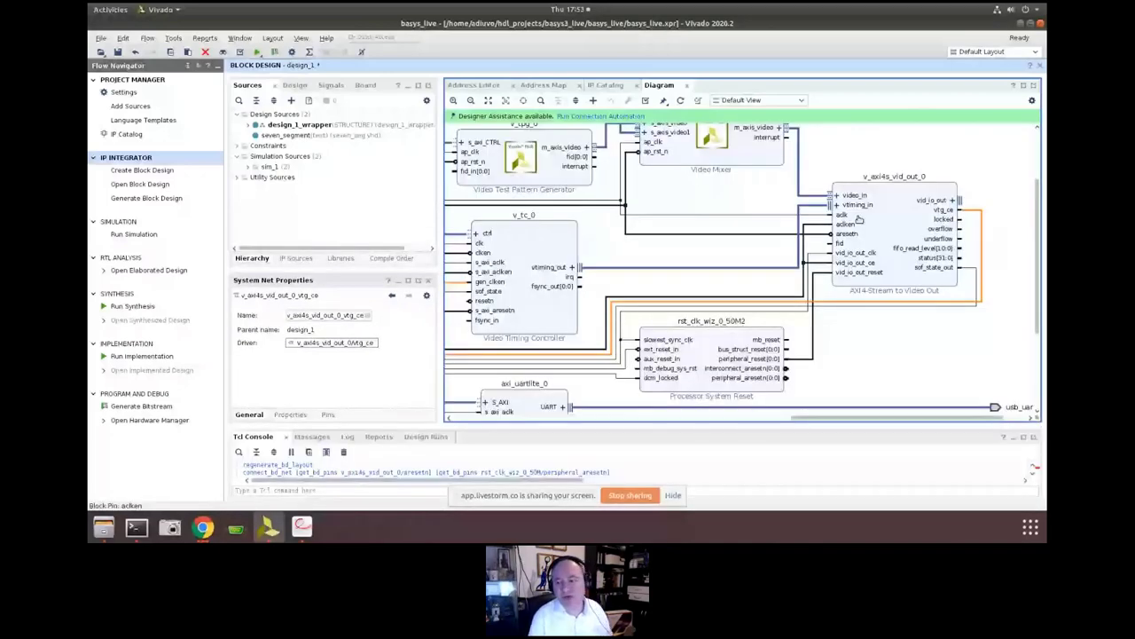
left_click(952, 200)
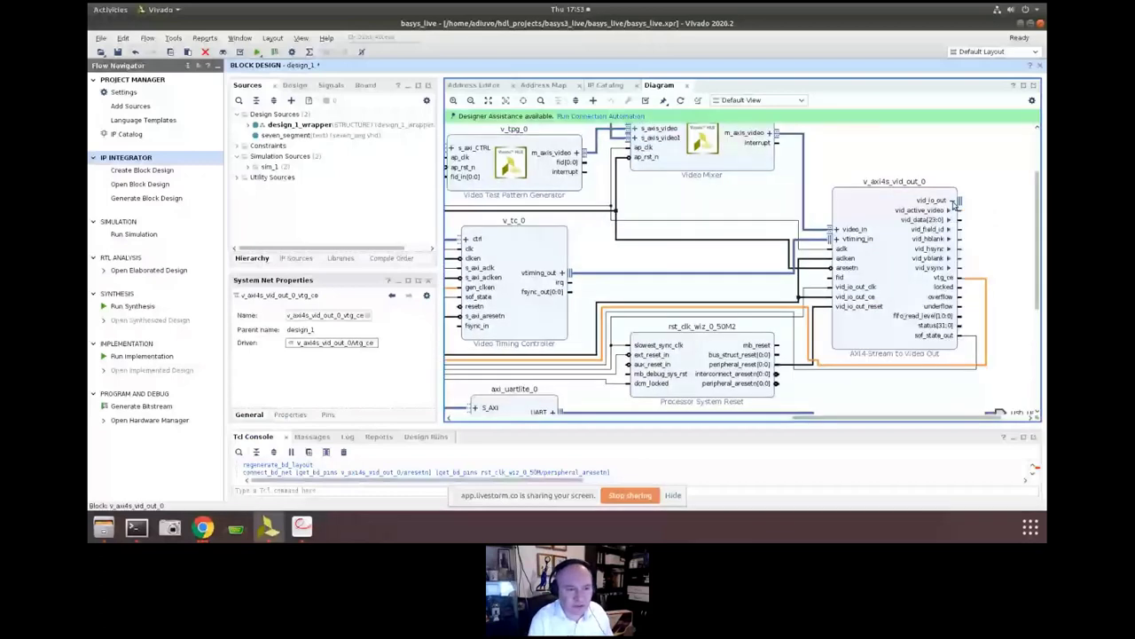
Make v_axi4s_vid_out_0's vid_hsync output external and rename the new port Hsync
left_click(962, 249)
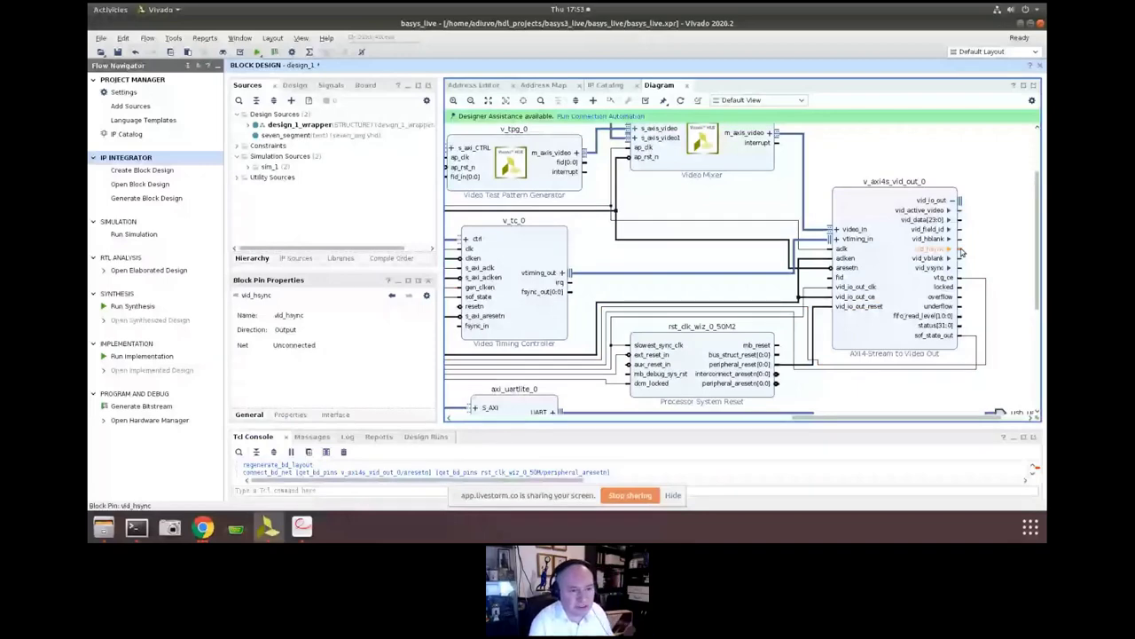
right_click(962, 252)
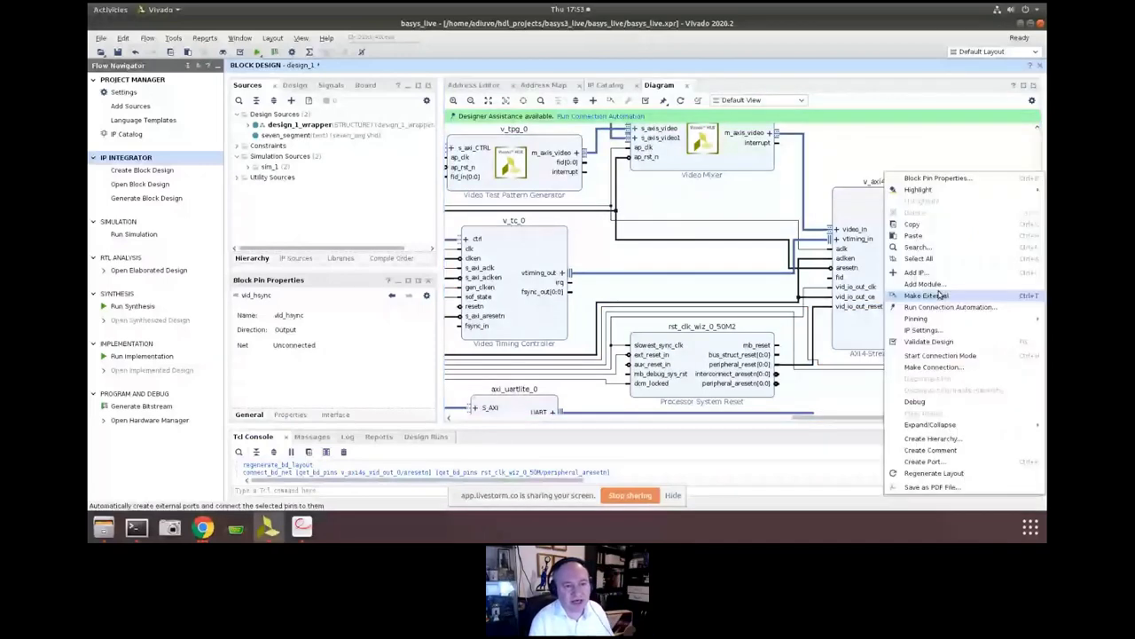
left_click(941, 295)
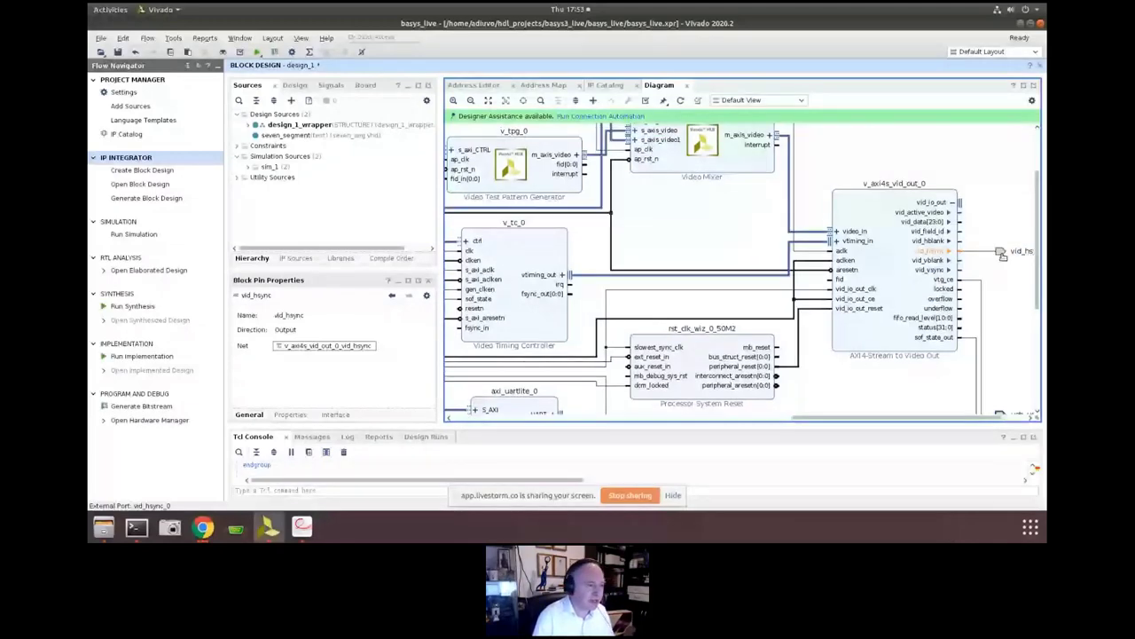
left_click(1003, 254)
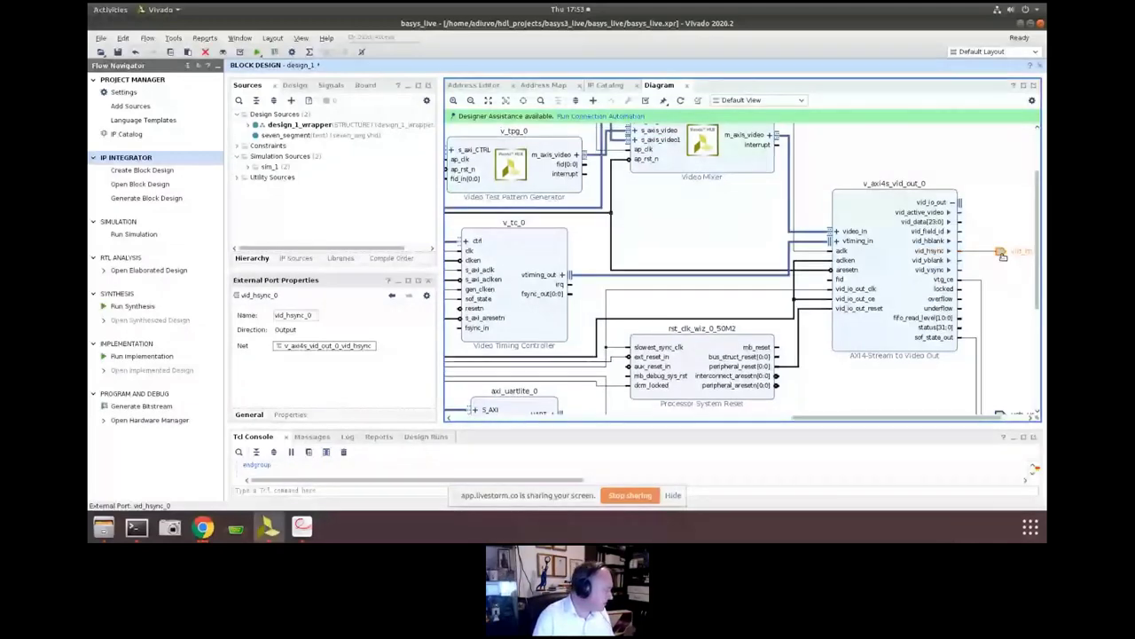
double_click(275, 315)
type("Hsync")
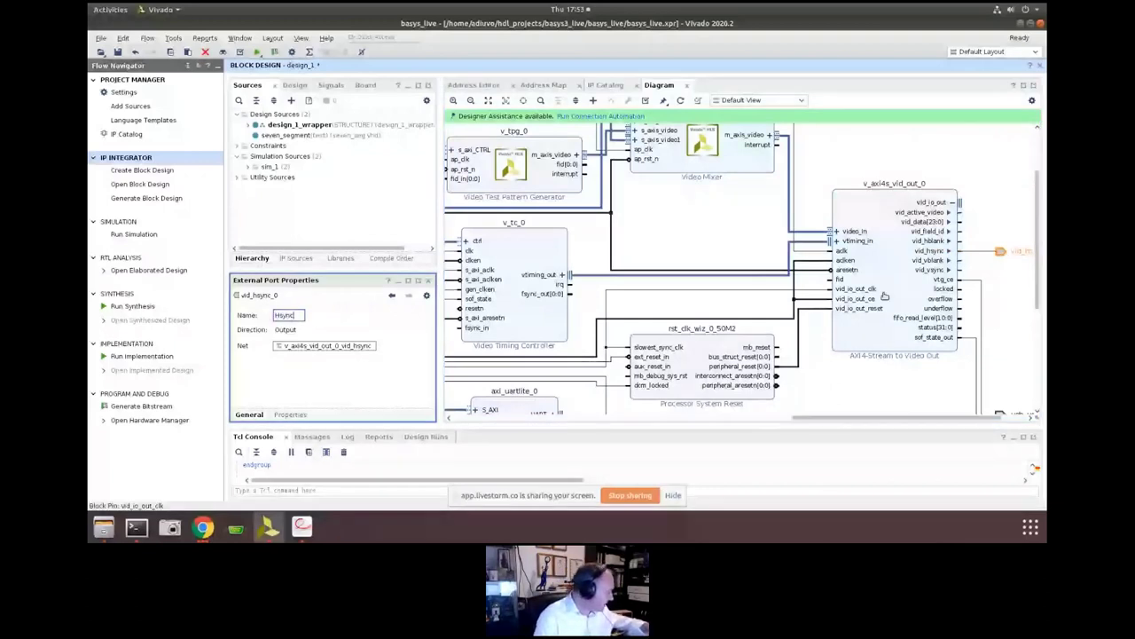
left_click(1006, 302)
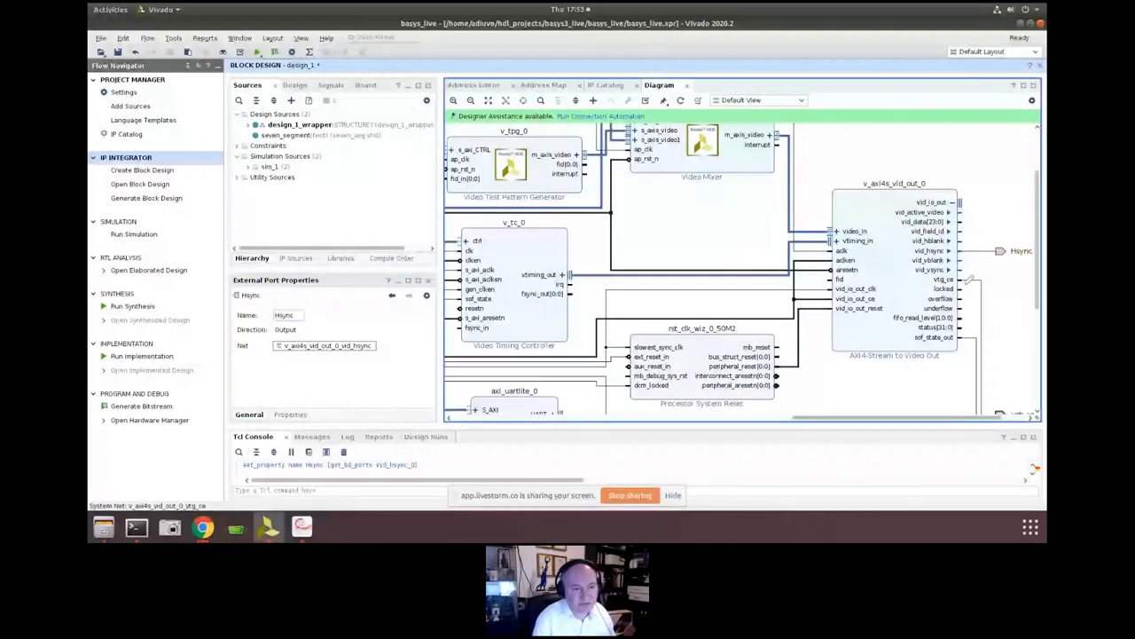
Make v_axi4s_vid_out_0's vid_vsync output external and rename the new port Vsync
left_click(971, 281)
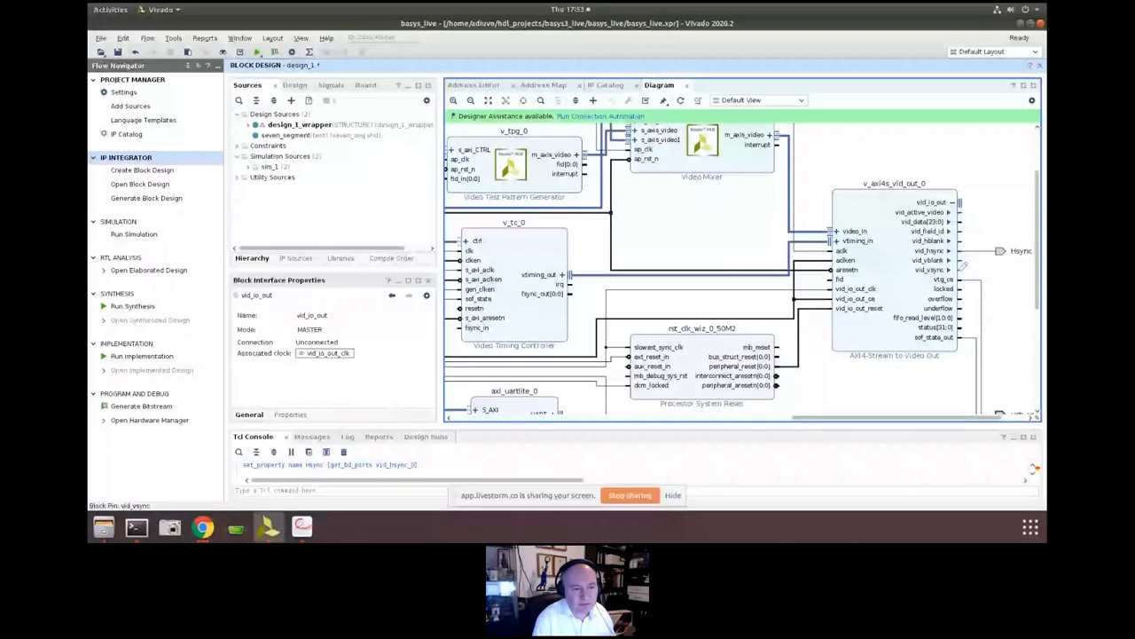
right_click(963, 266)
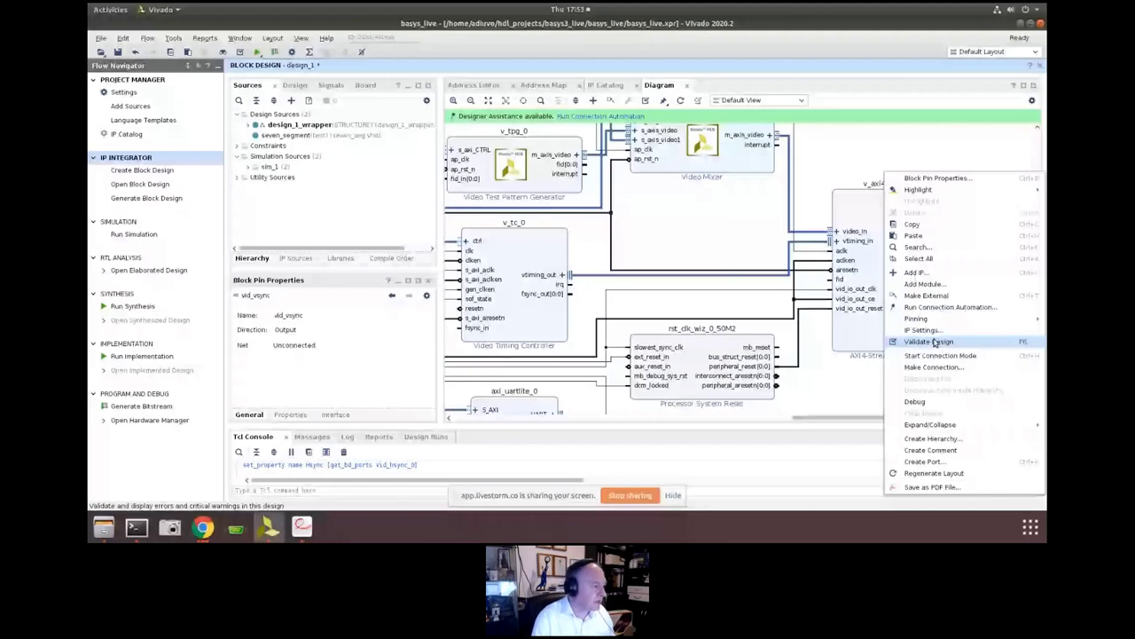
left_click(926, 296)
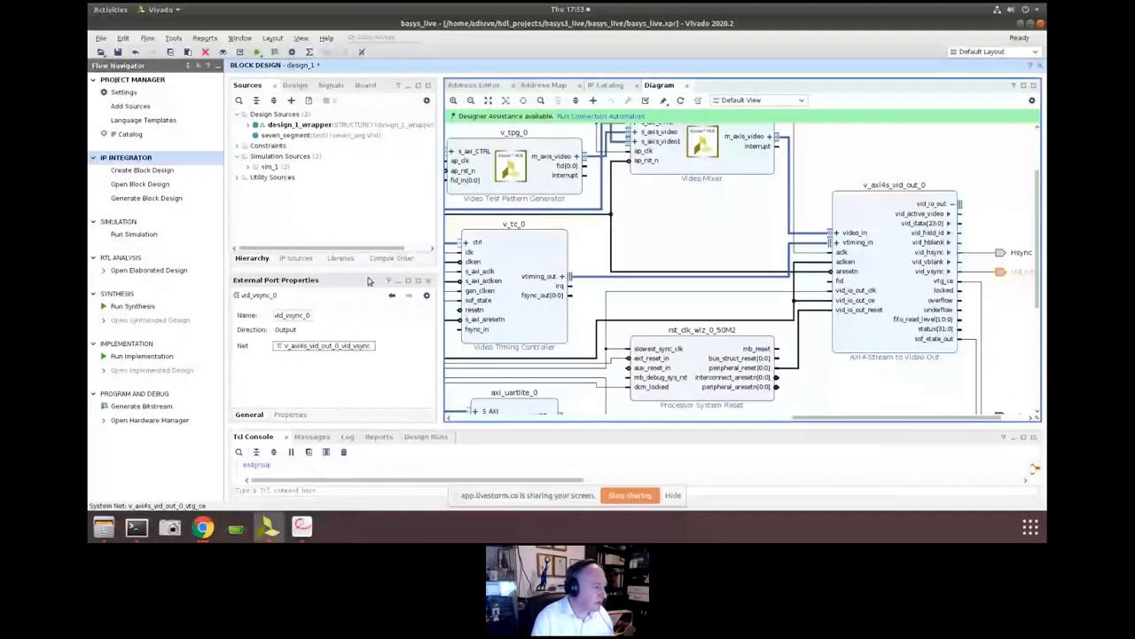
double_click(312, 315)
key("BackSpace")
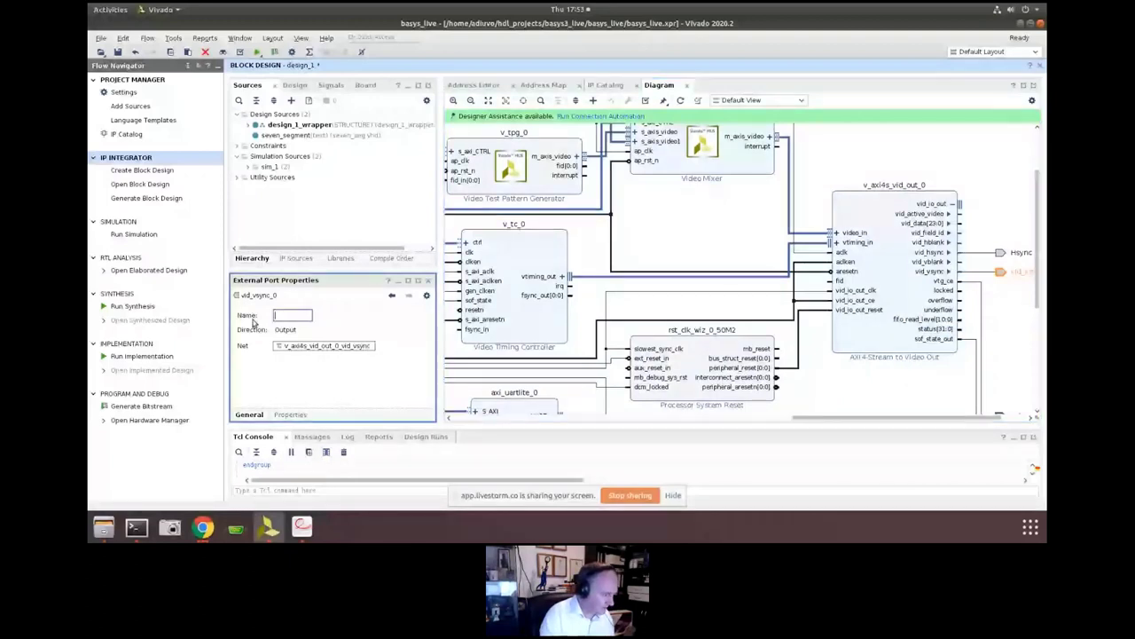
type("Vsy")
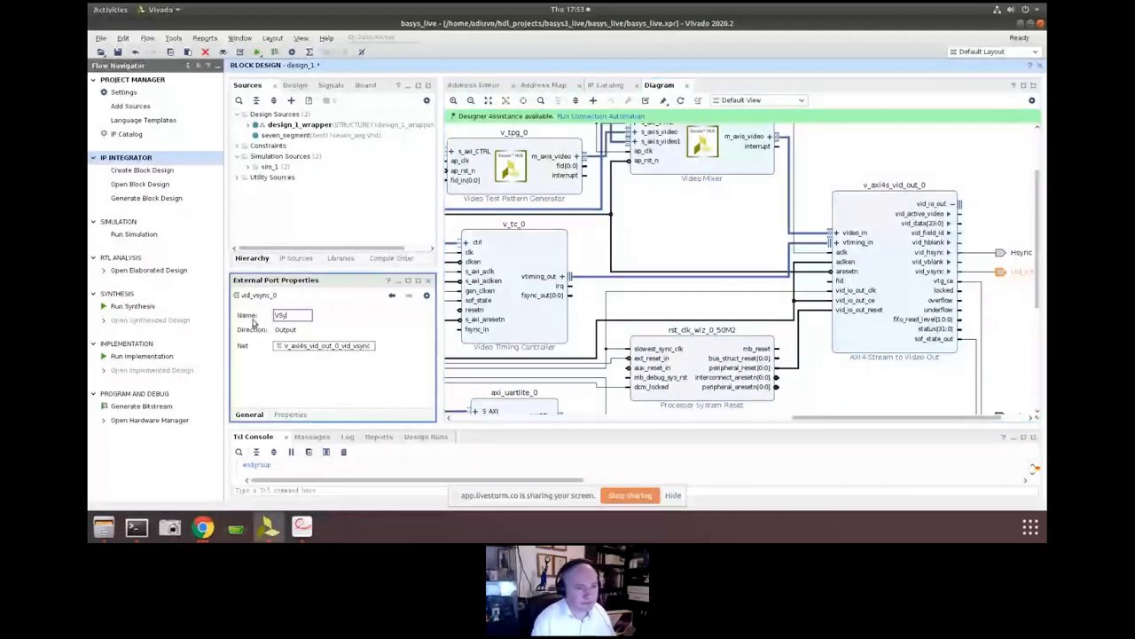
type("n")
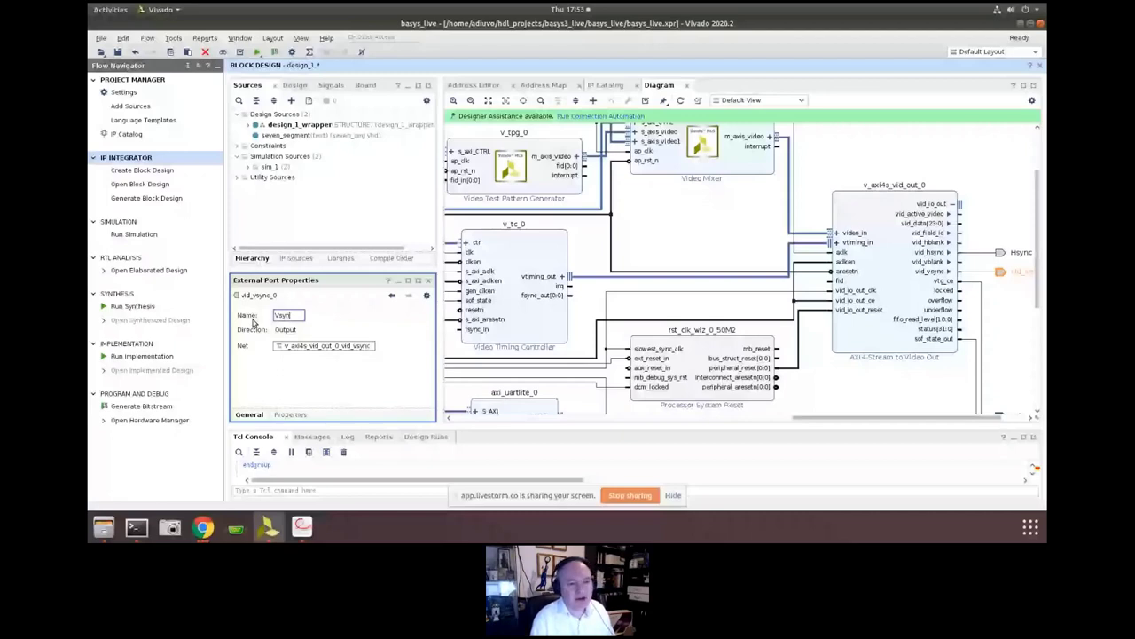
type("c")
key("Return")
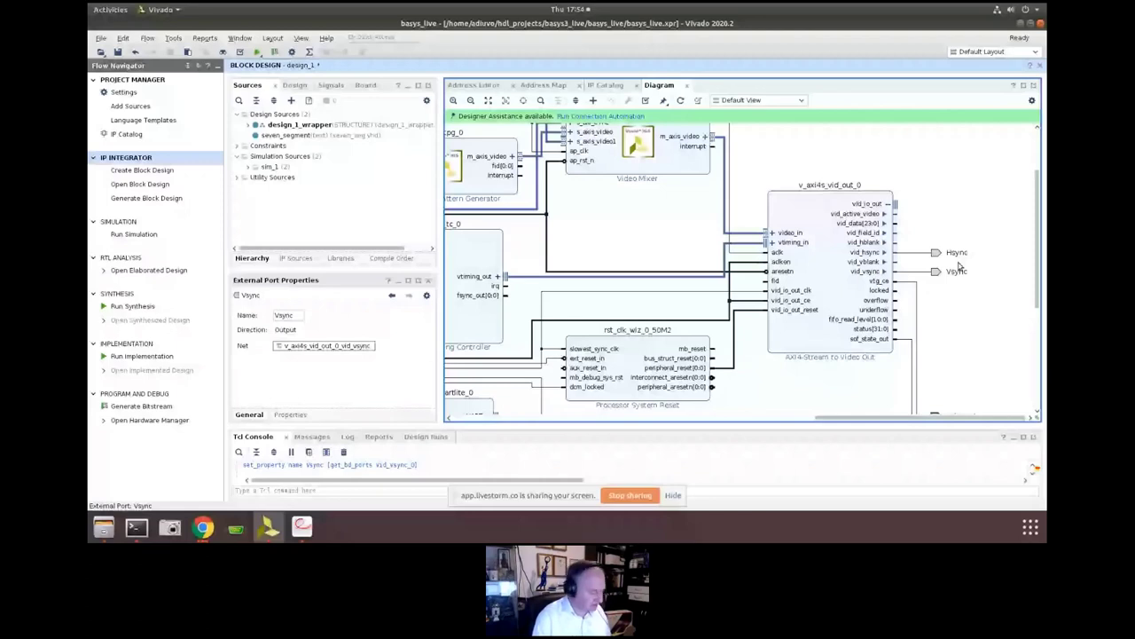
Add a Slice IP to the block design and place it beside the outputs of v_axi4s_vid_out_0
key("ctrl+i")
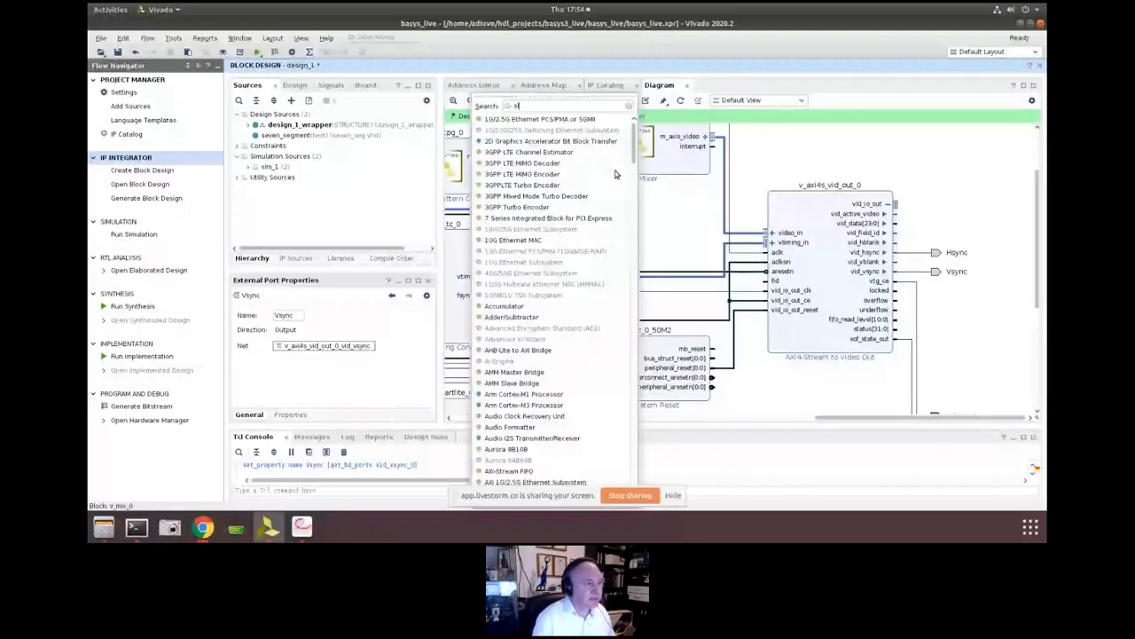
type("slice")
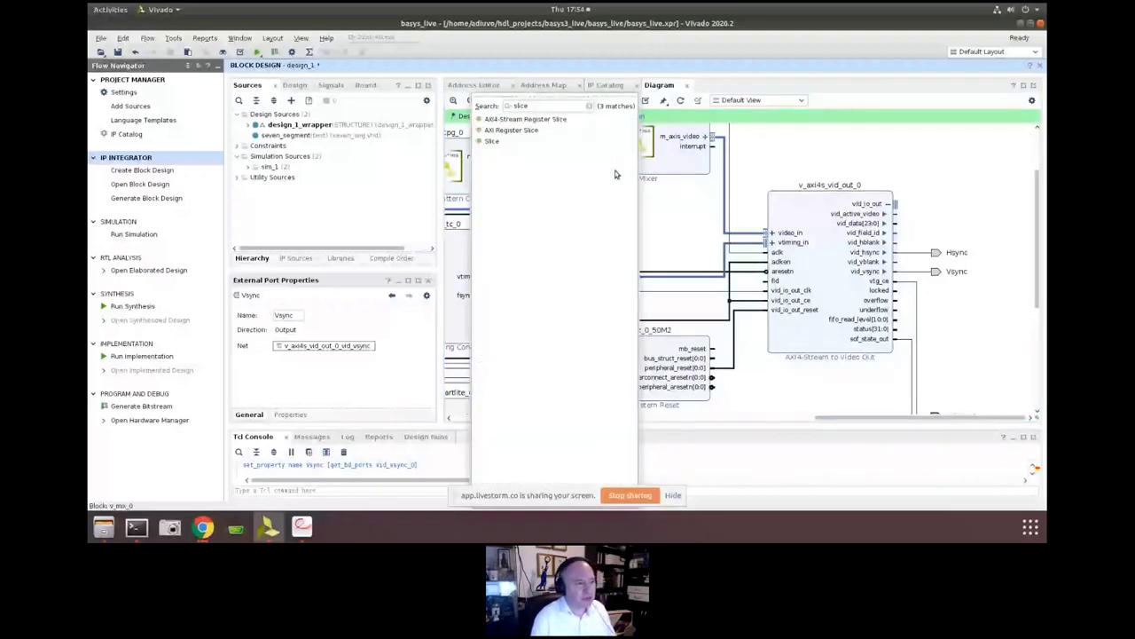
key("Return")
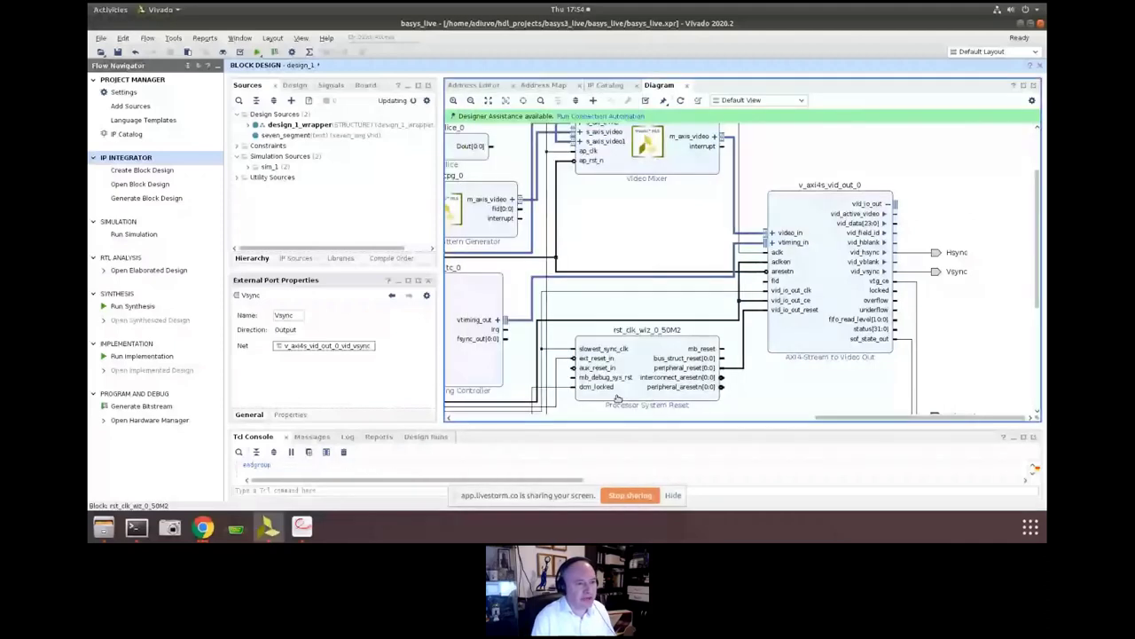
mouse_move(483, 149)
left_mouse_down()
mouse_move(875, 166)
mouse_move(942, 203)
left_mouse_up()
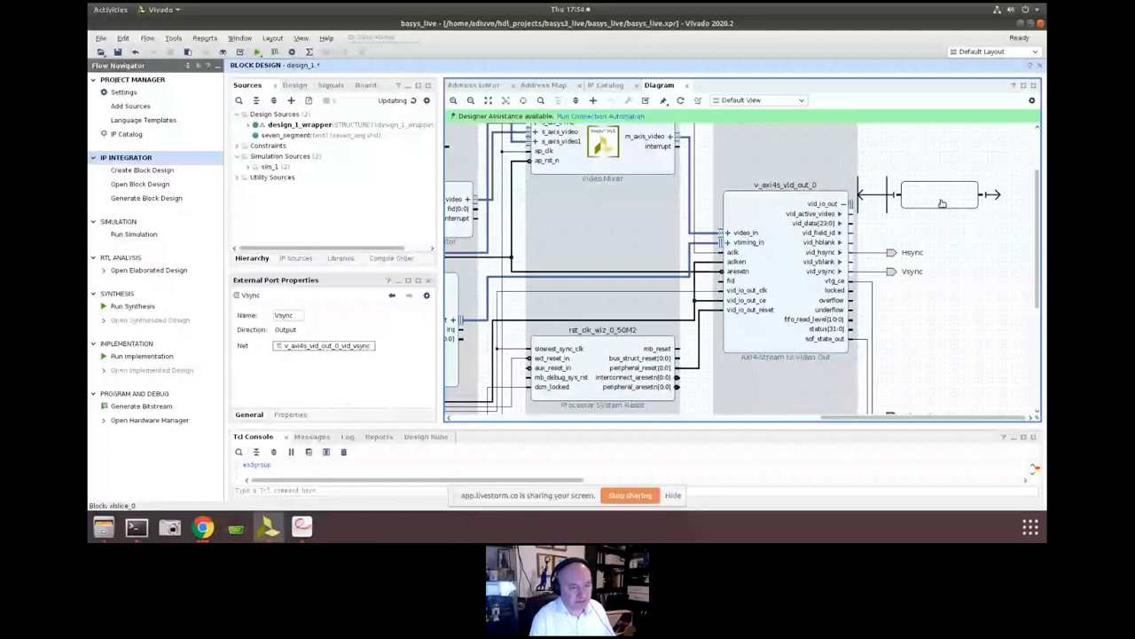
left_click_drag(942, 203, 942, 203)
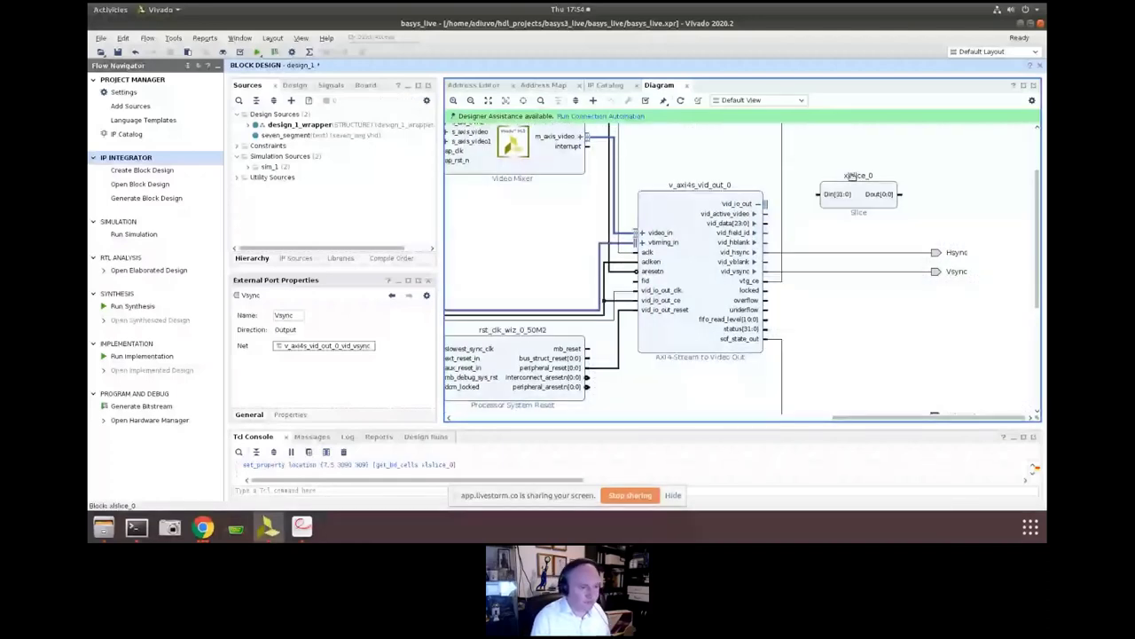
Duplicate the xlslice_0 block twice and place the copies next to the original beside v_axi4s_vid_out_0
left_click(863, 205)
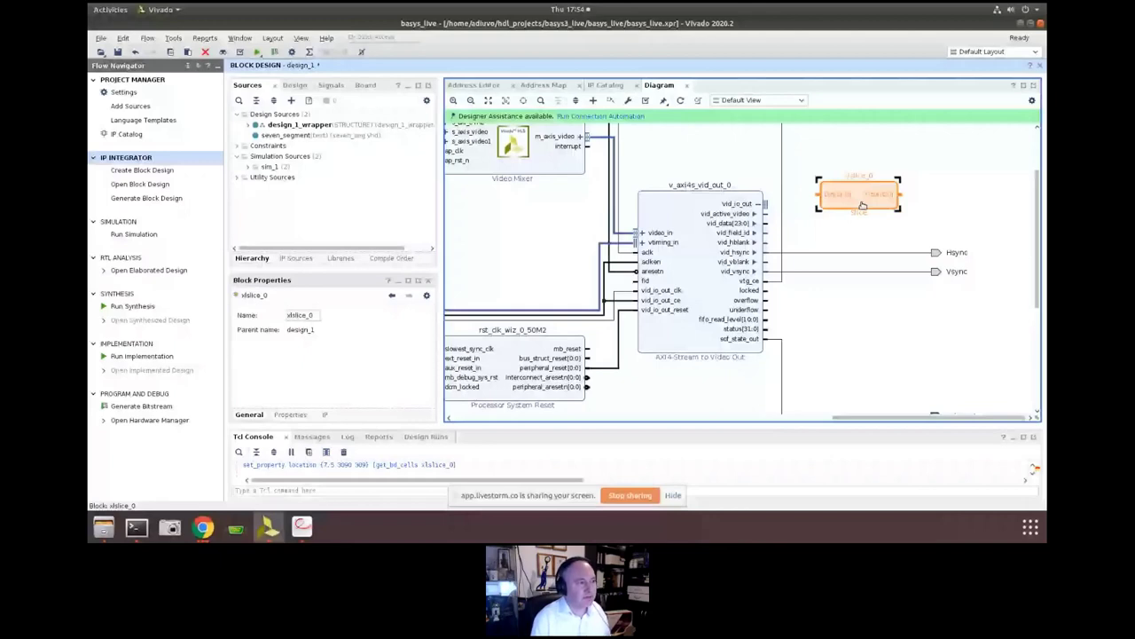
key("ctrl+v")
left_click(495, 103)
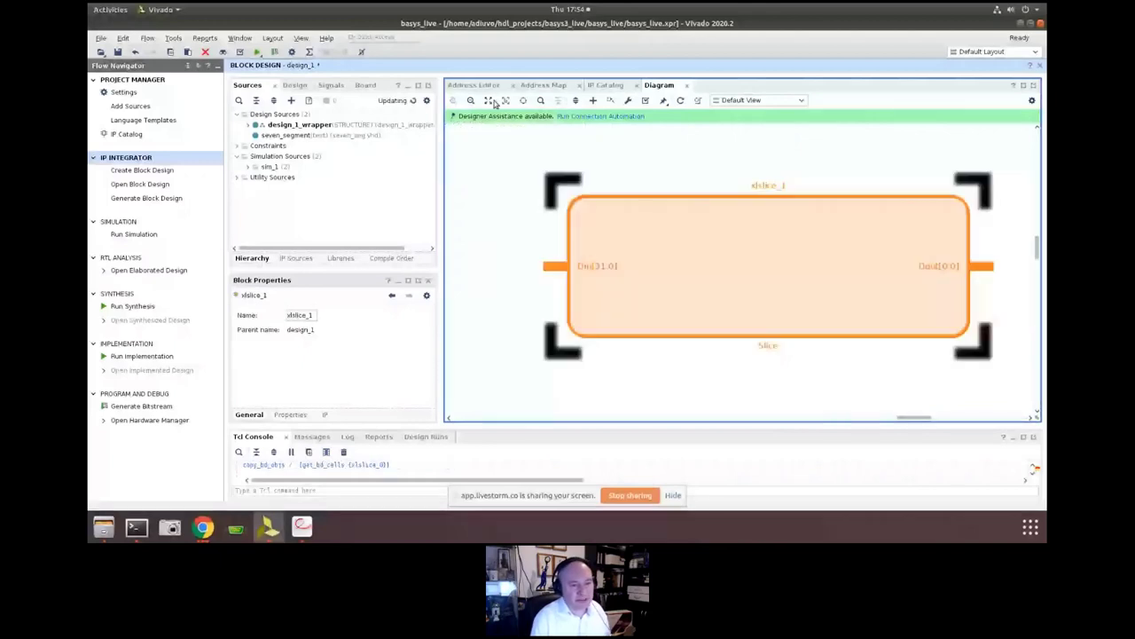
left_click(493, 101)
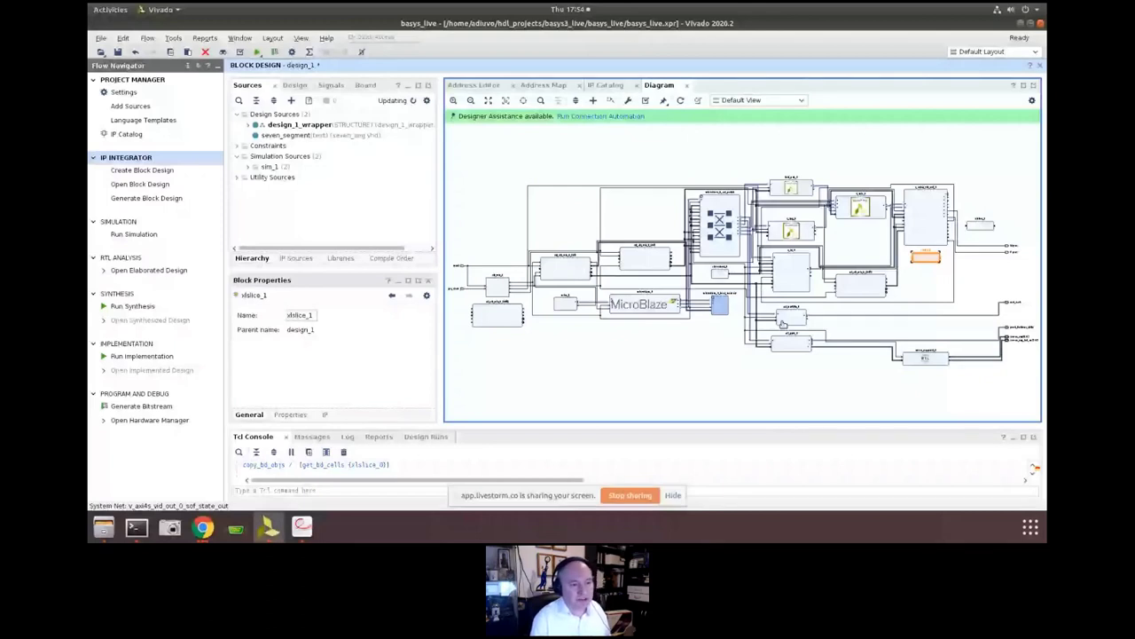
key("ctrl+v")
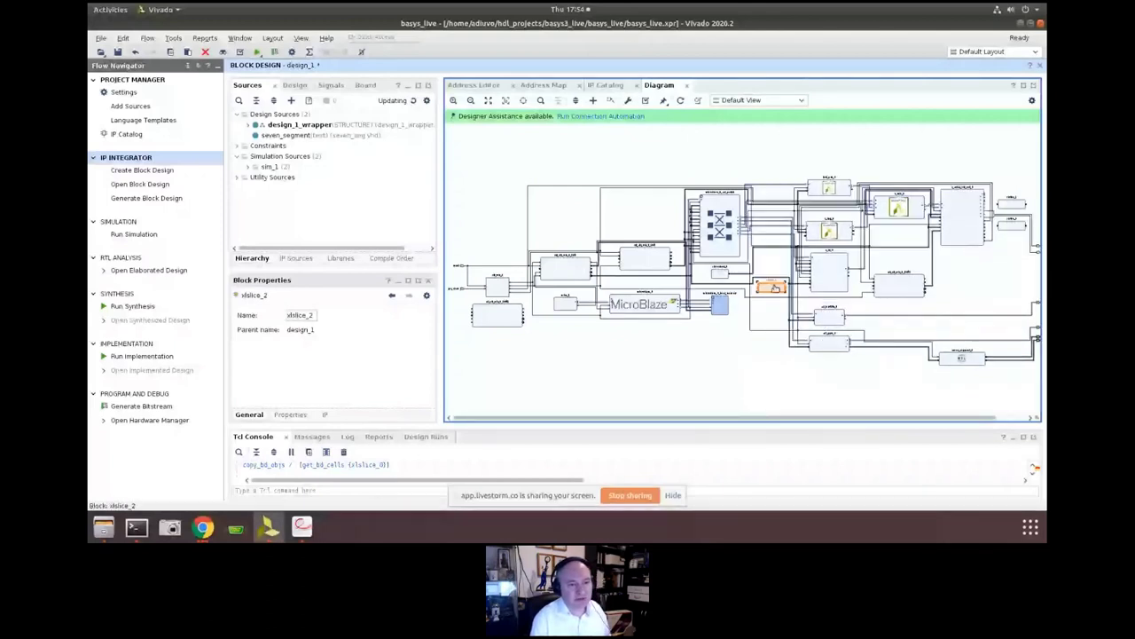
left_click(775, 289)
scroll(774, 288, "up", 5)
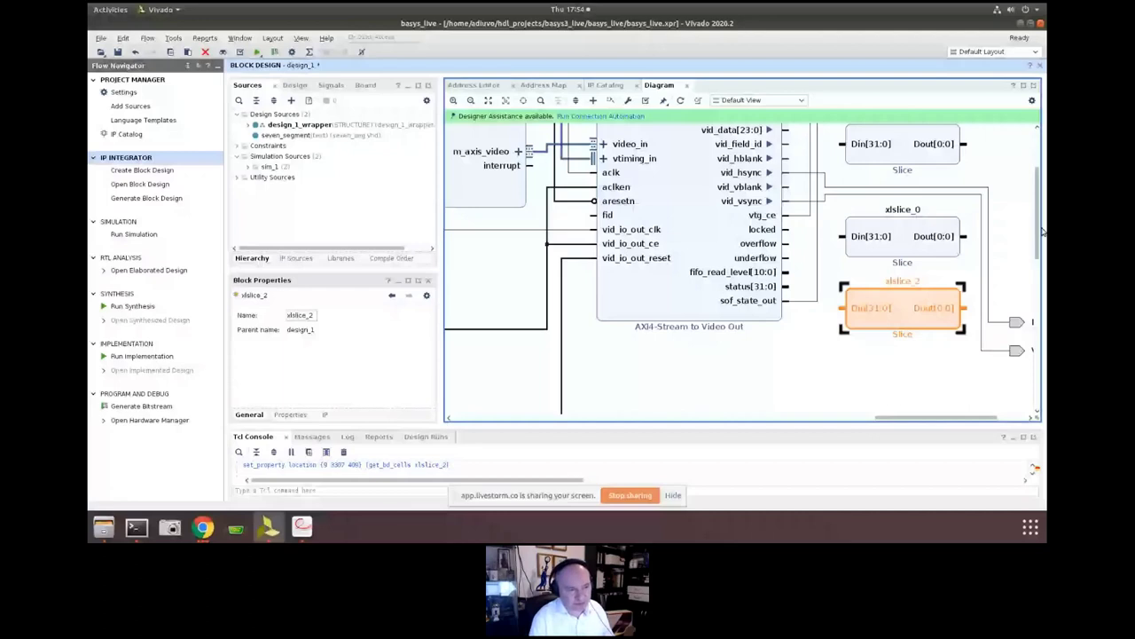
Connect v_axi4s_vid_out_0's vid_data output to the Din inputs of xlslice_1, xlslice_0 and xlslice_2
left_click_drag(1043, 230, 1038, 208)
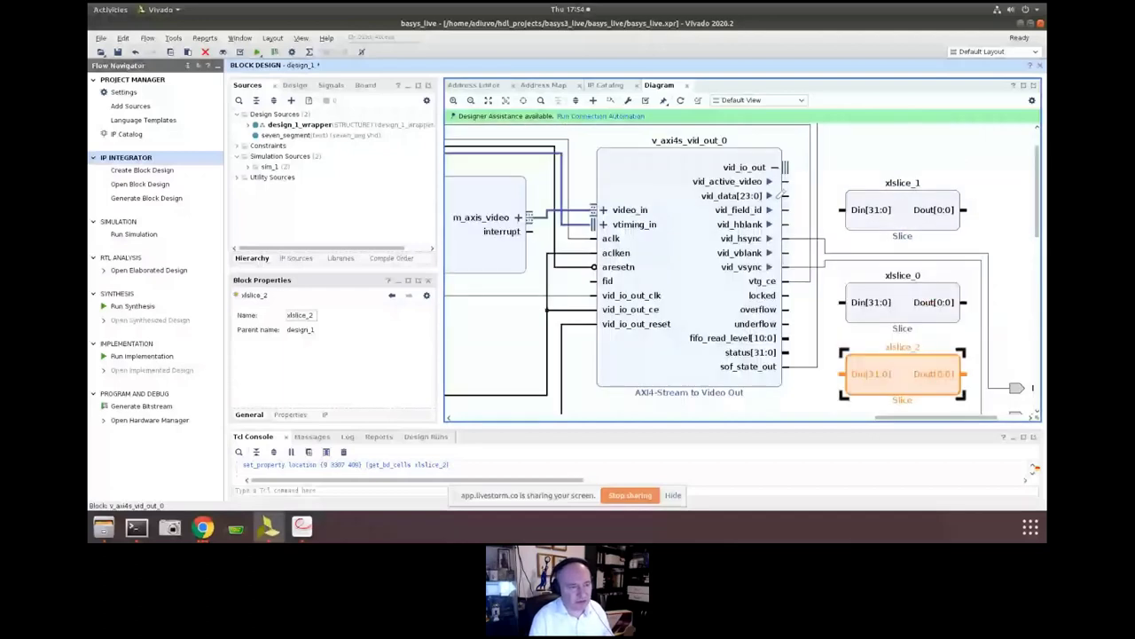
left_click_drag(783, 192, 841, 206)
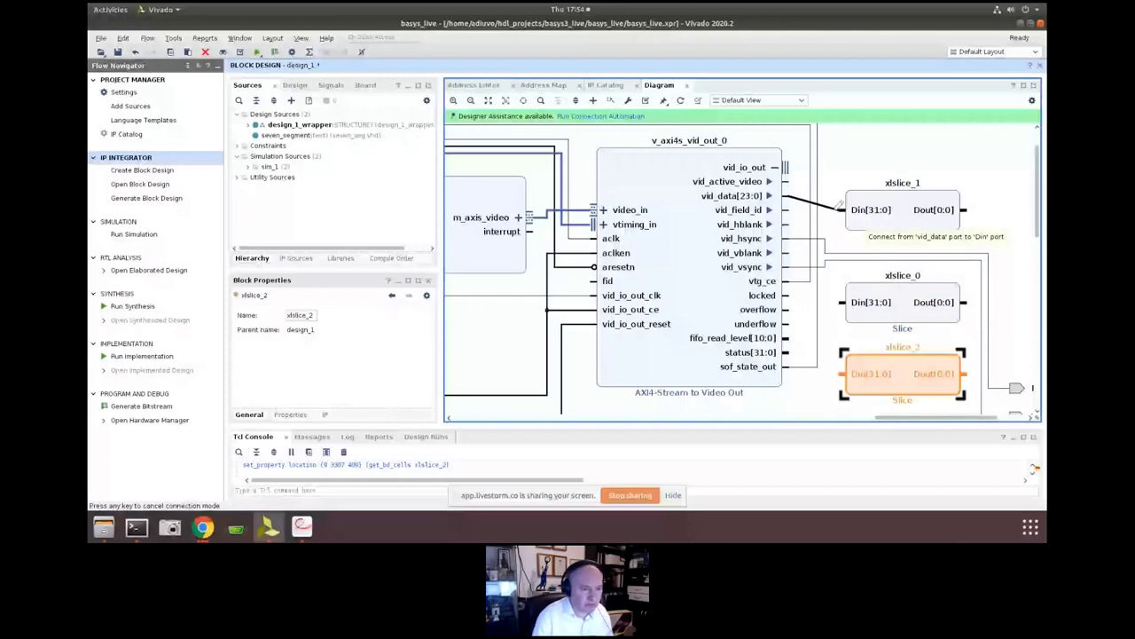
left_click_drag(838, 205, 841, 209)
left_click_drag(843, 300, 835, 204)
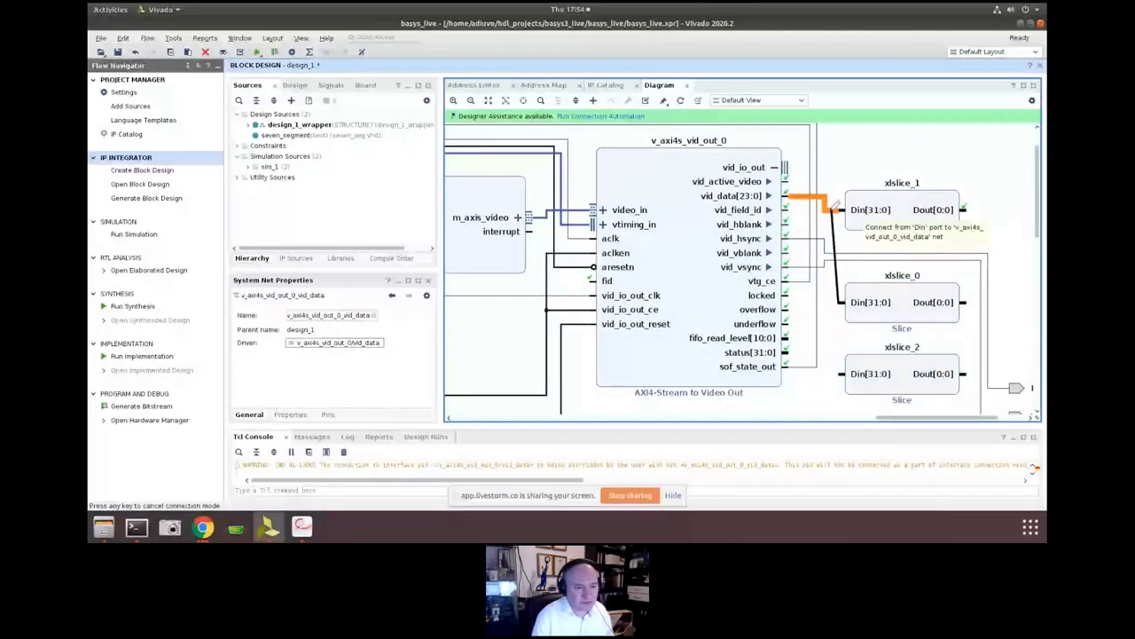
left_click_drag(835, 205, 836, 205)
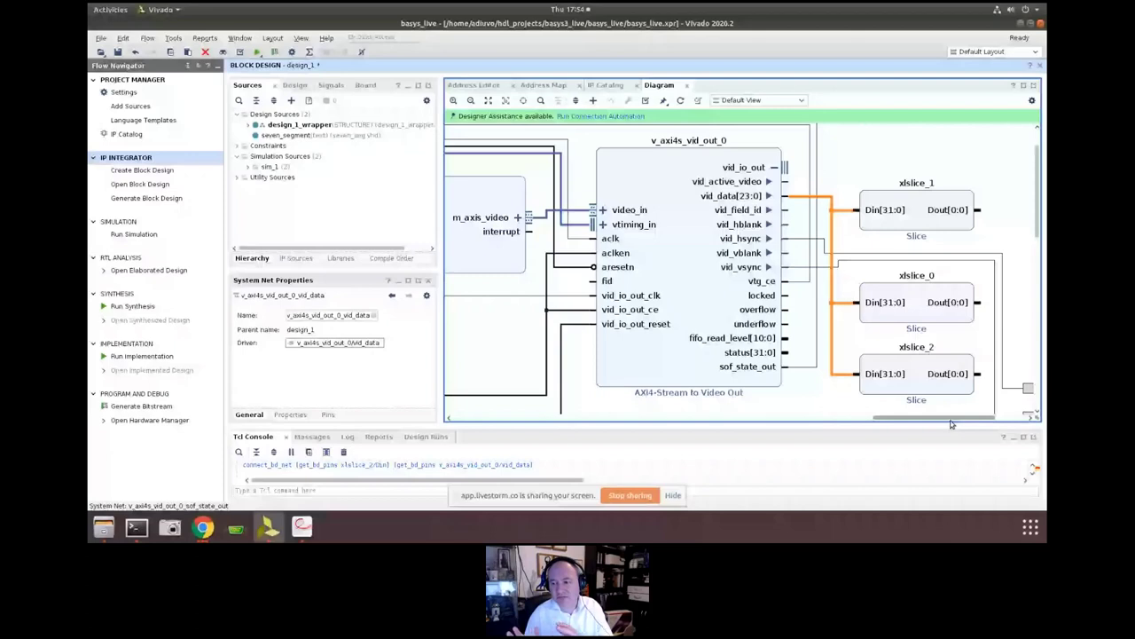
Configure xlslice_0 with Din Width 24, Din From 19 and Din Down To 17
scroll(740, 254, "right", 3)
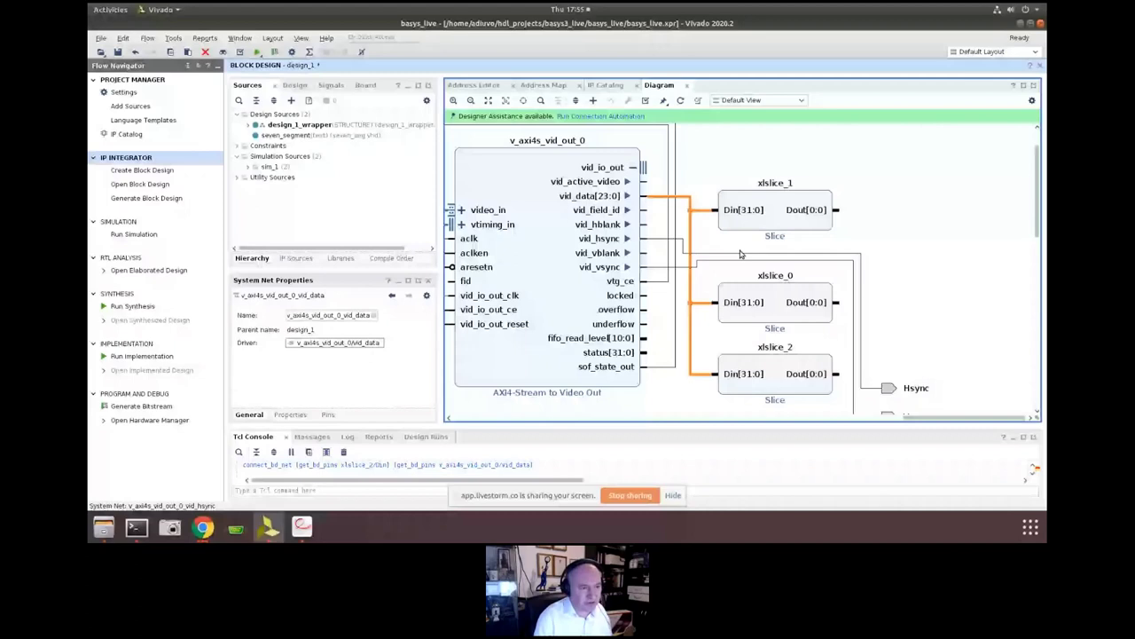
double_click(784, 292)
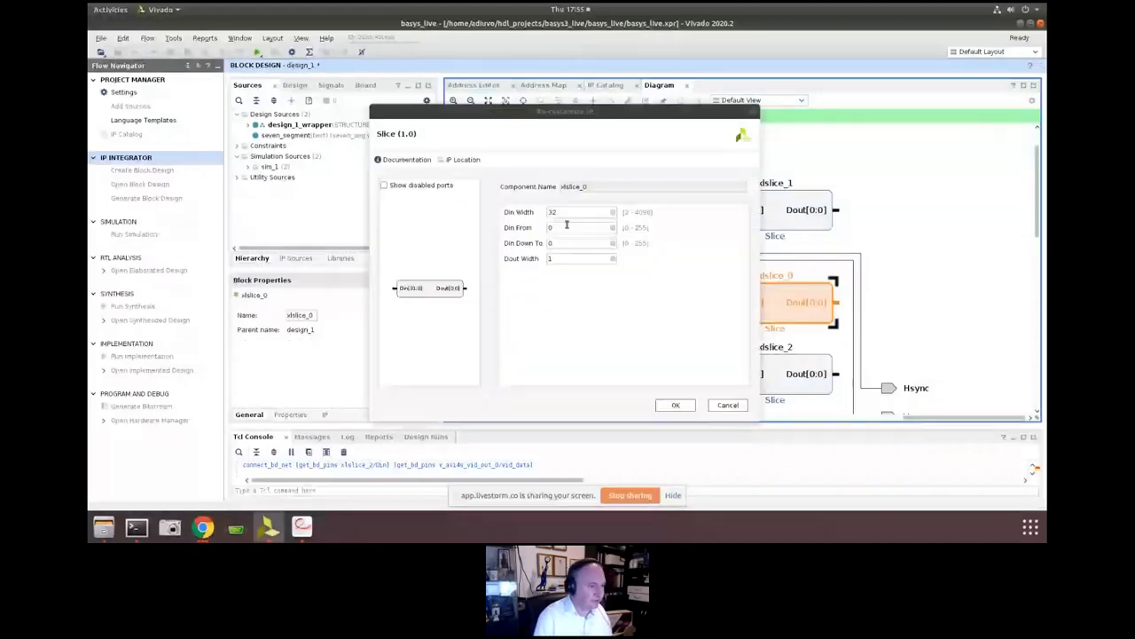
type("24")
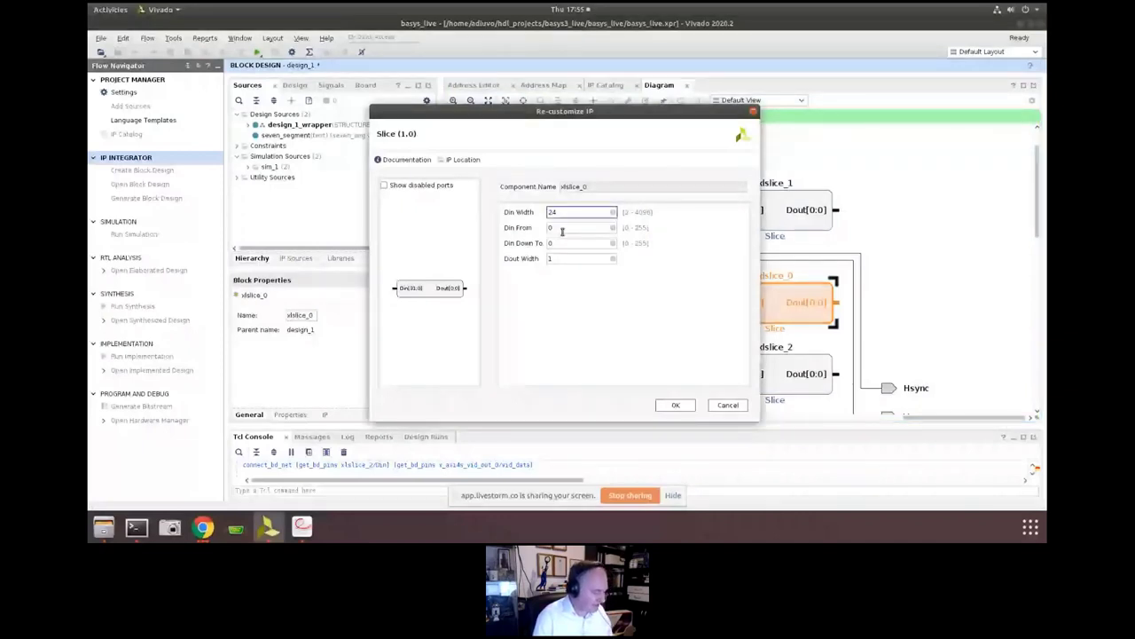
key("Tab")
type("19")
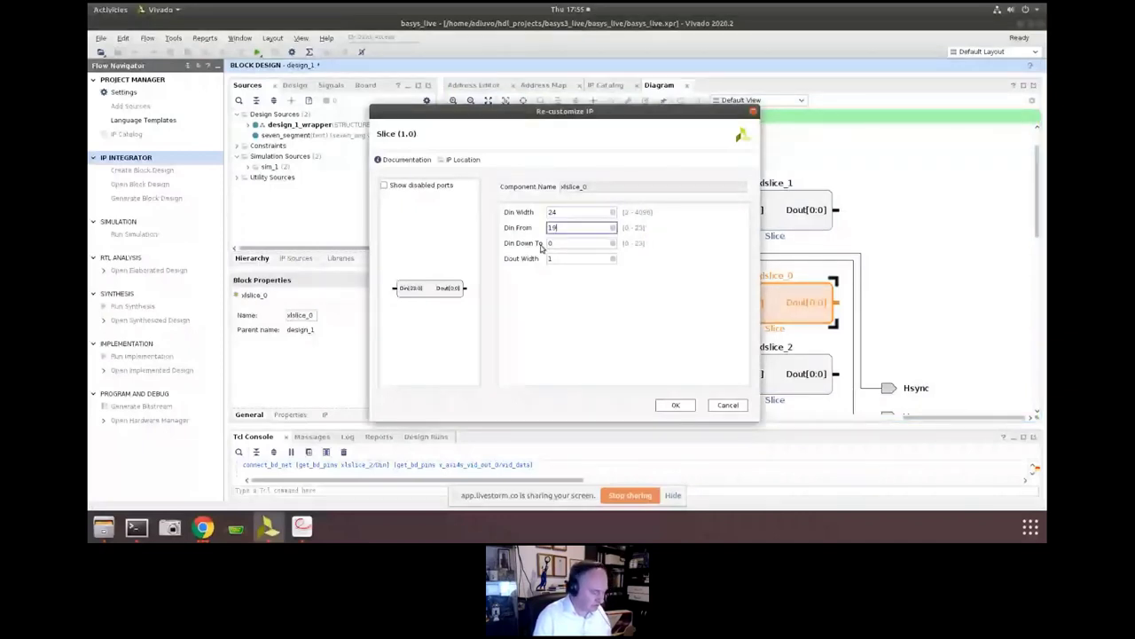
left_click(553, 243)
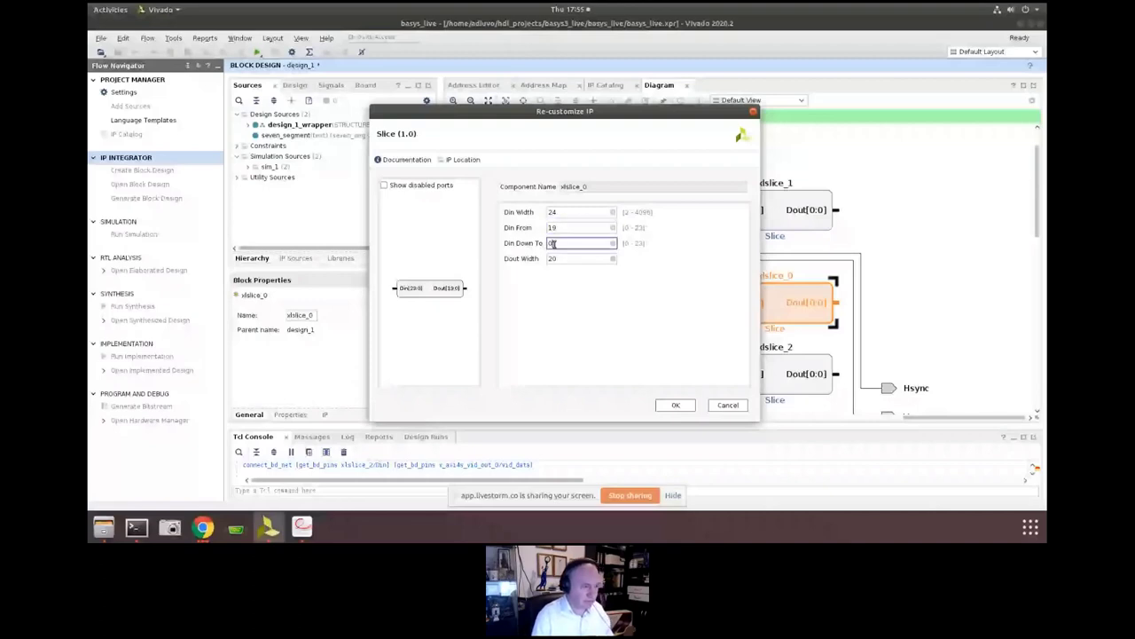
type("17")
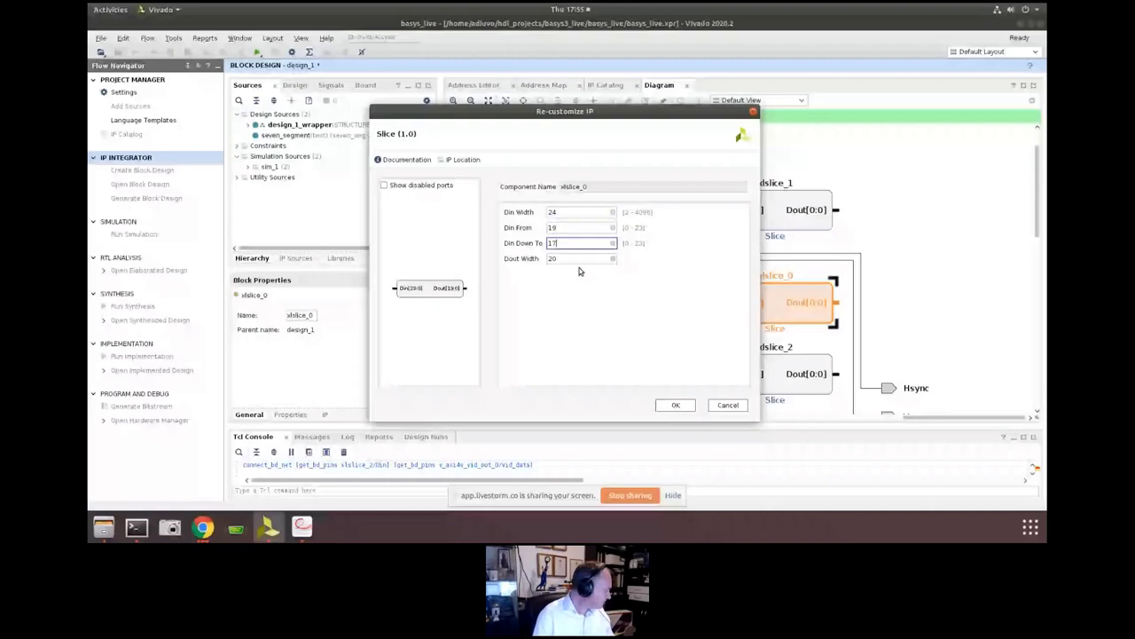
left_click(581, 228)
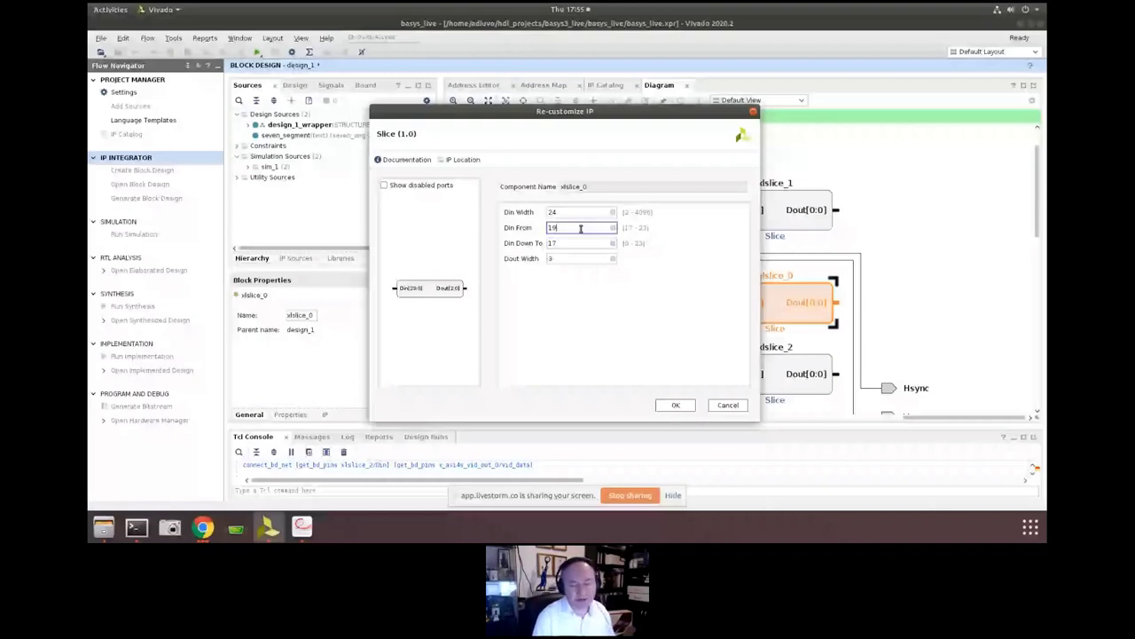
left_click(673, 404)
Configure xlslice_1 with Din Width 24, Din From 11 and a Din Down To value giving a three-bit output
double_click(796, 209)
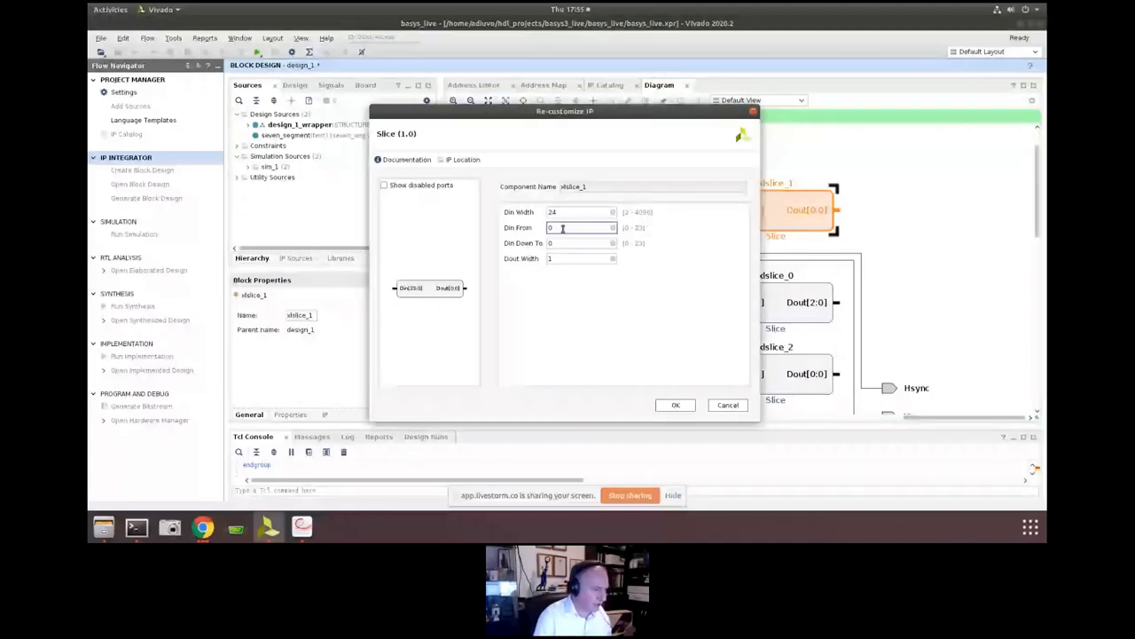
left_click_drag(562, 228, 544, 227)
type("11")
left_click(553, 245)
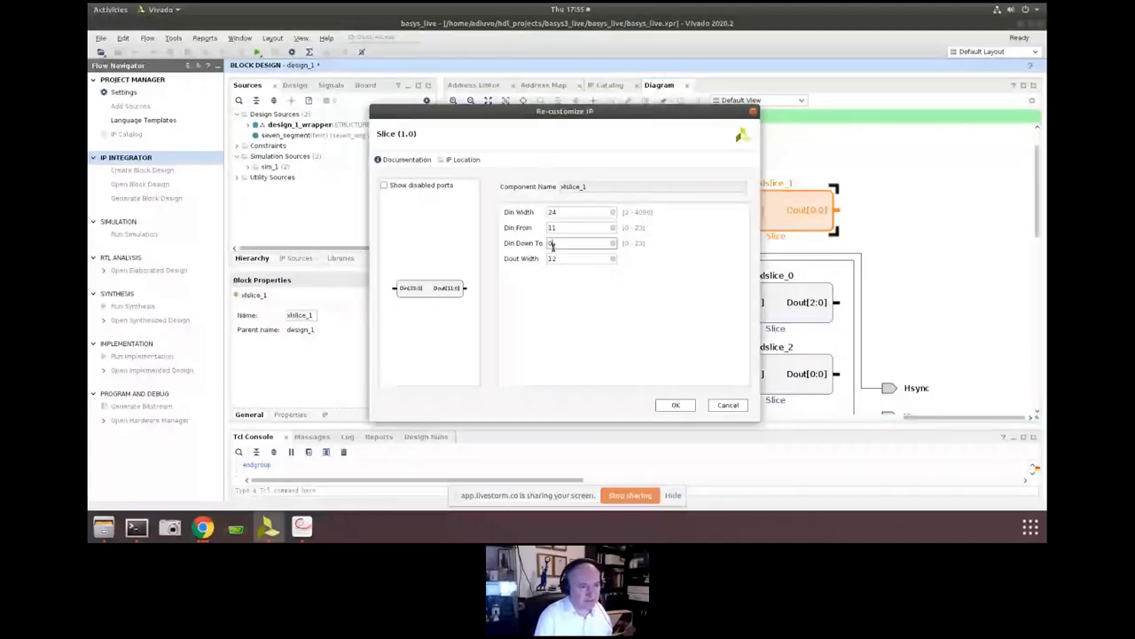
key("Return")
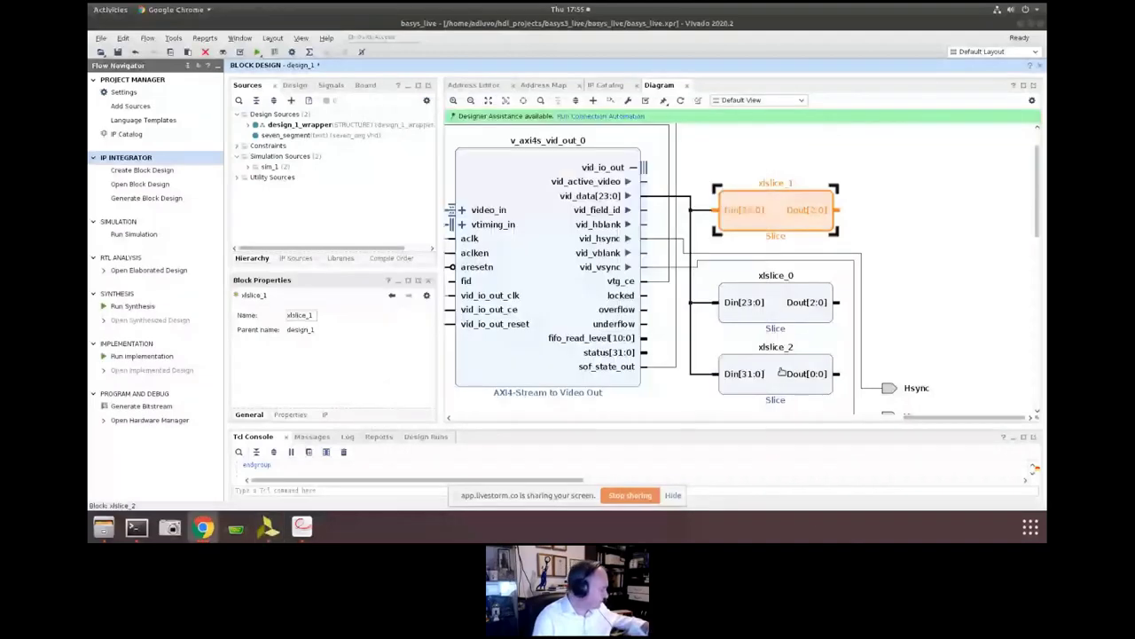
Configure xlslice_2 with Din Width 24, Din From 3 and Din Down To 1
double_click(781, 372)
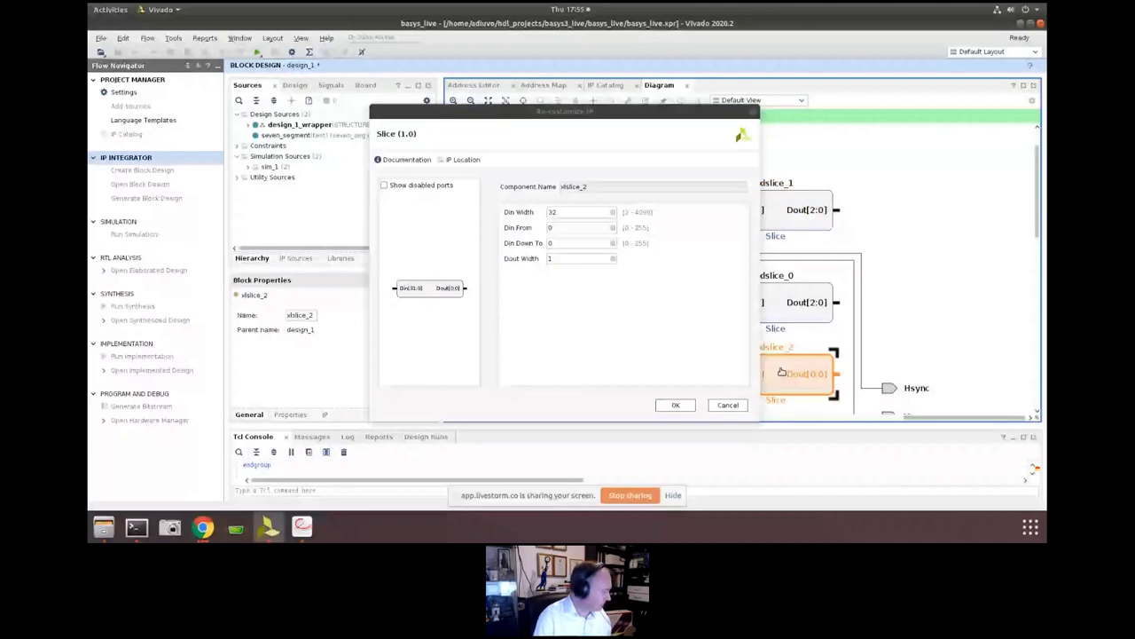
type("24")
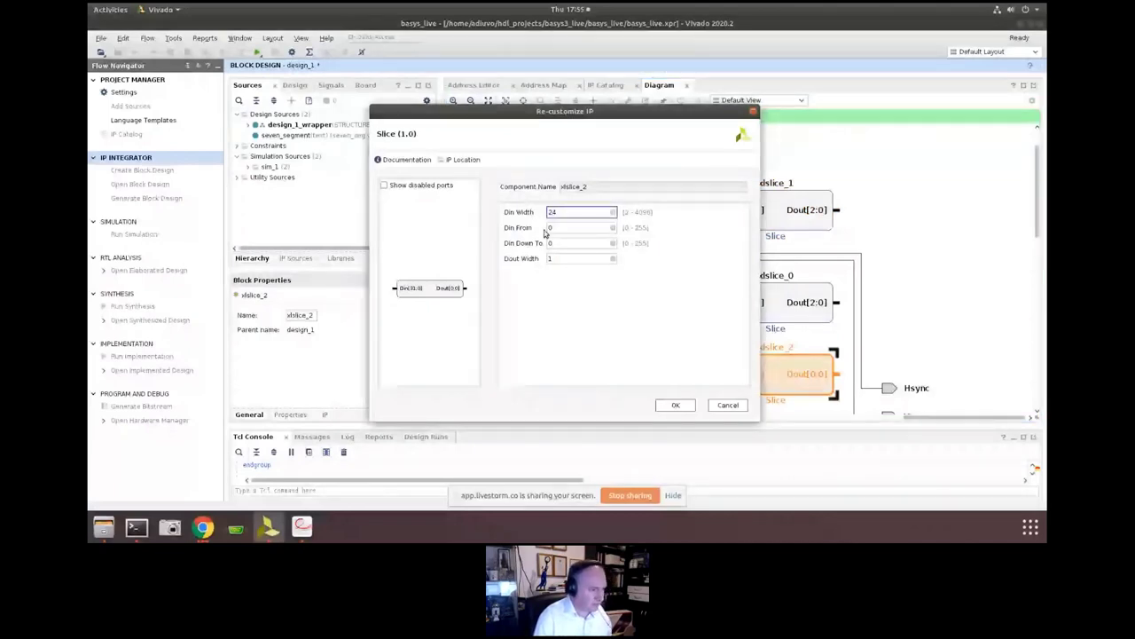
key("Tab")
type("3")
key("Tab")
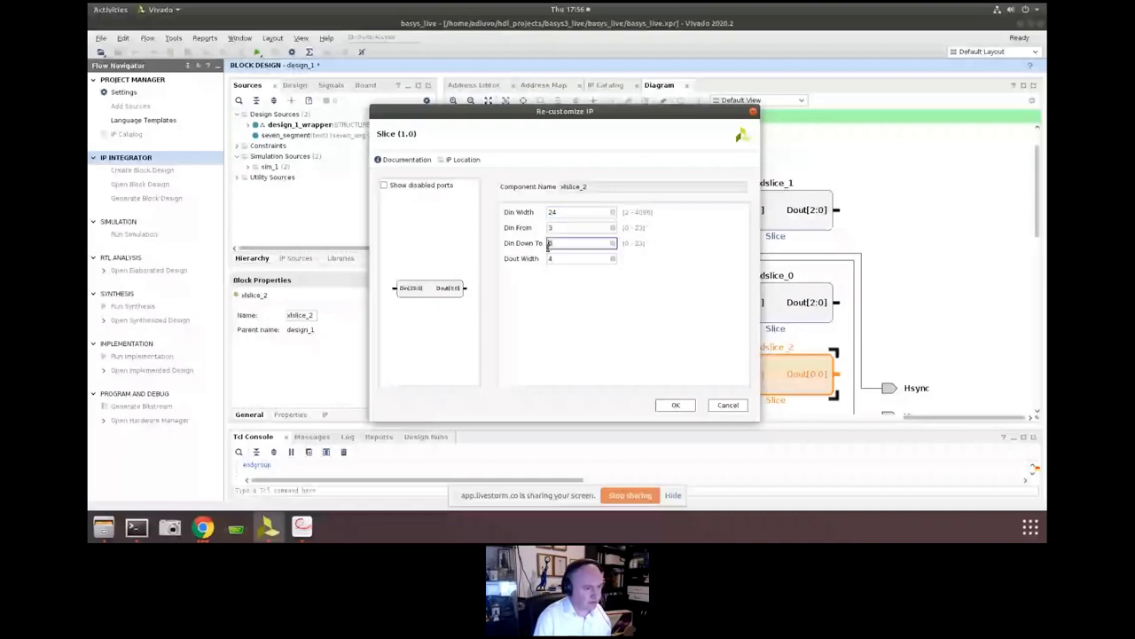
type("1")
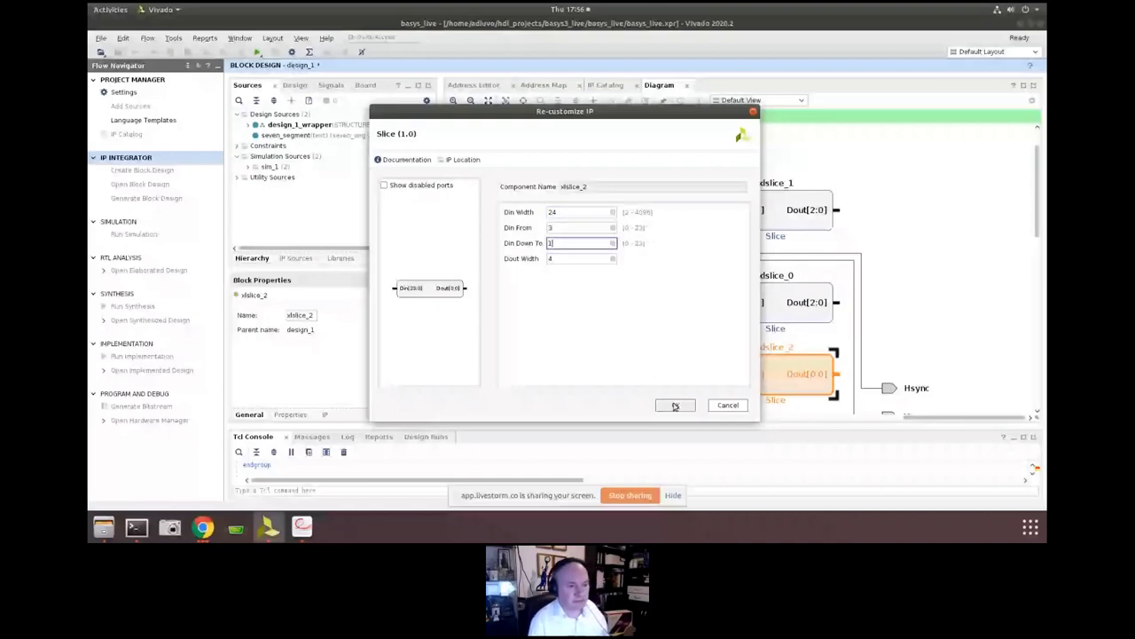
left_click(674, 406)
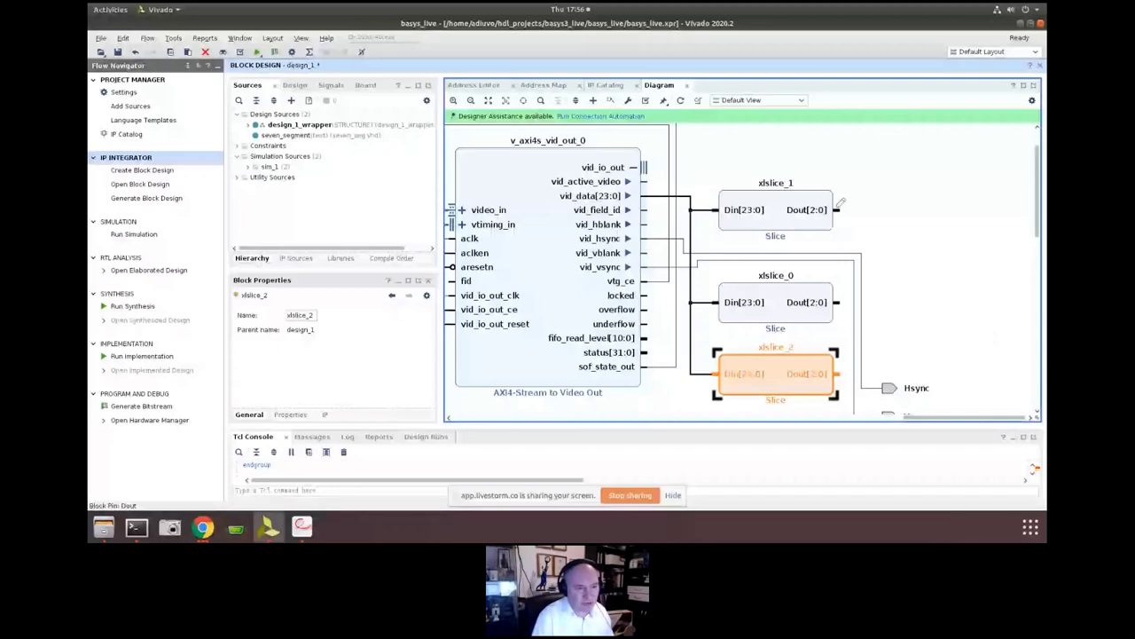
Make the Dout pins of xlslice_1, xlslice_0 and xlslice_2 external and save the block design
left_click(836, 211)
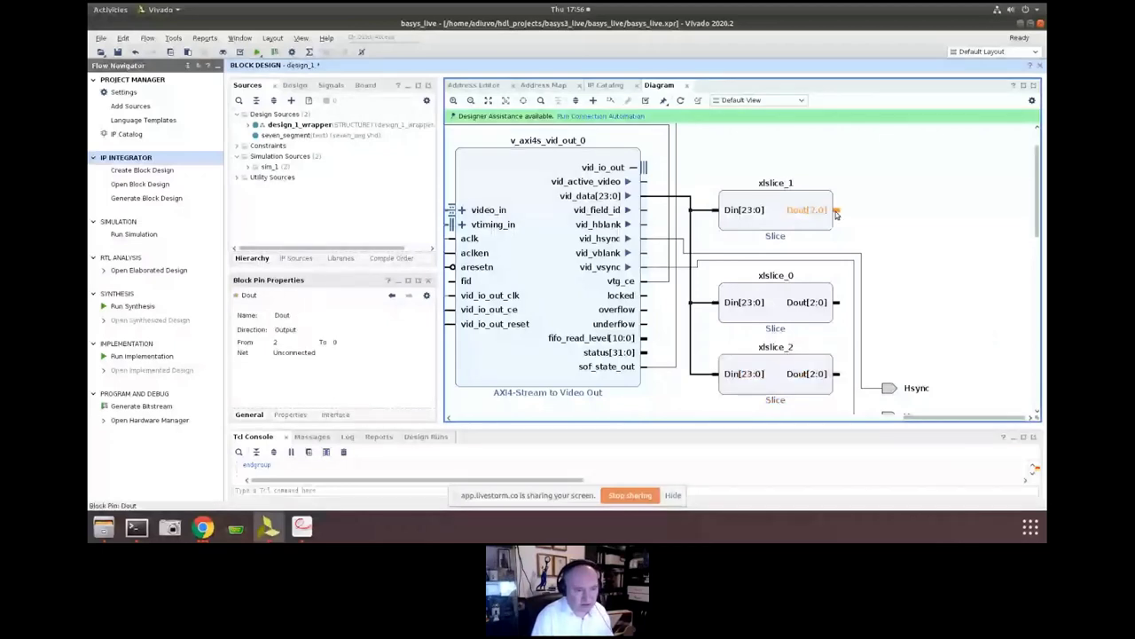
right_click(835, 302)
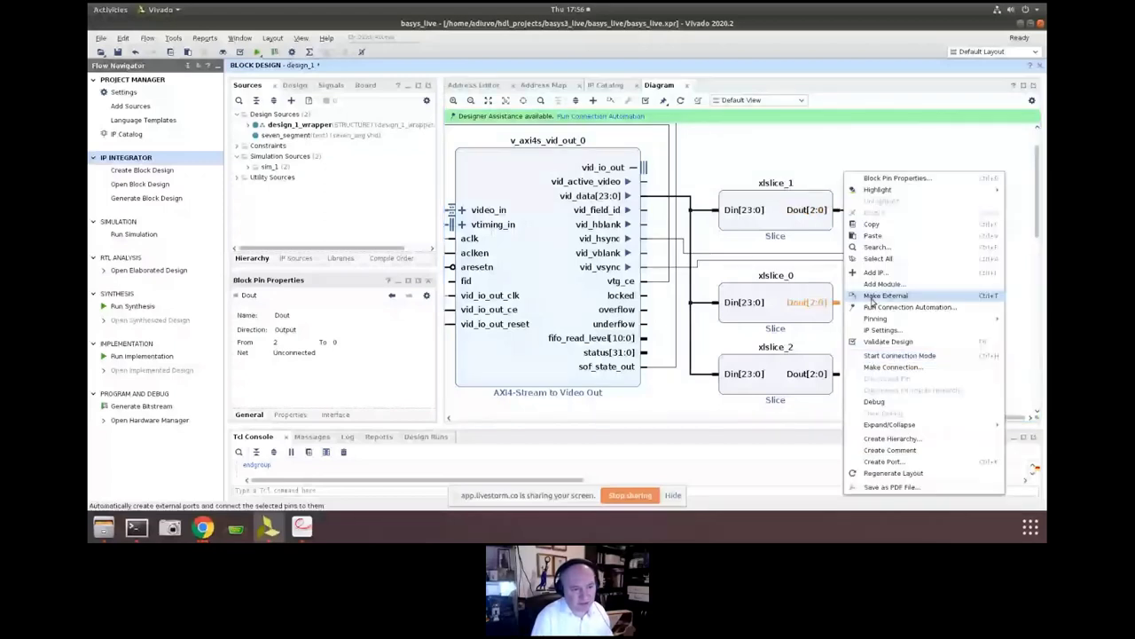
right_click(806, 374)
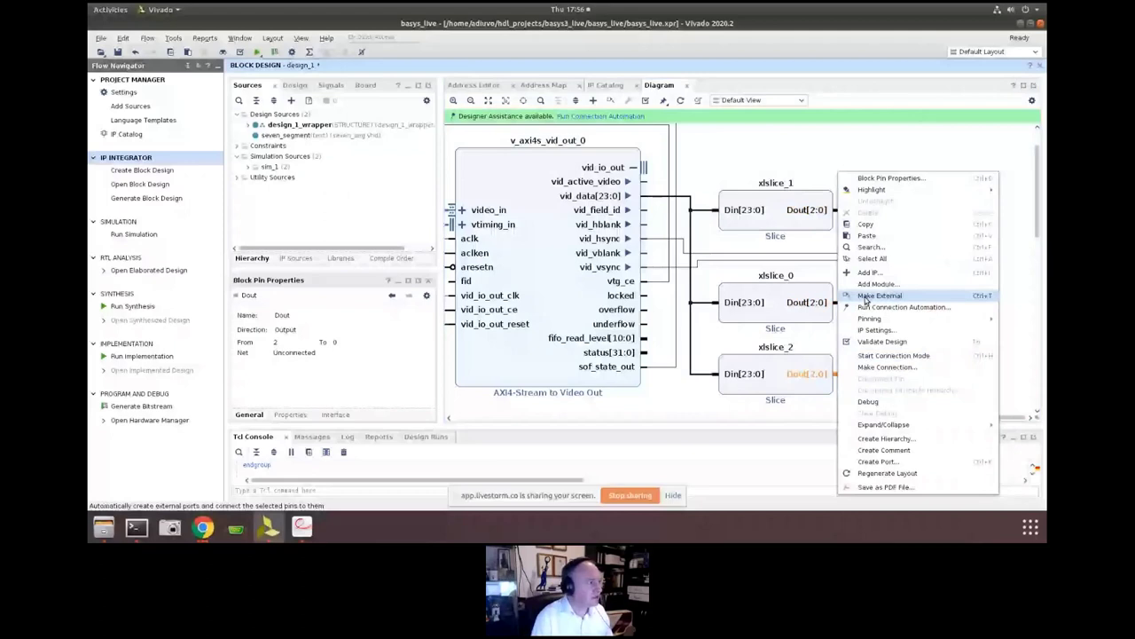
left_click(864, 296)
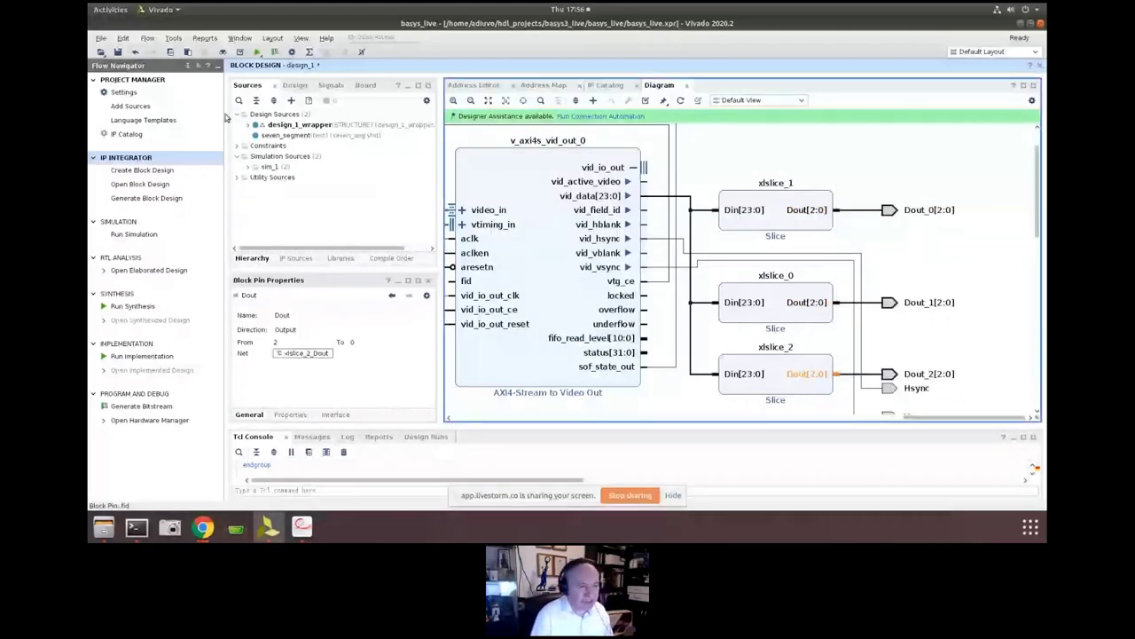
key("ctrl+s")
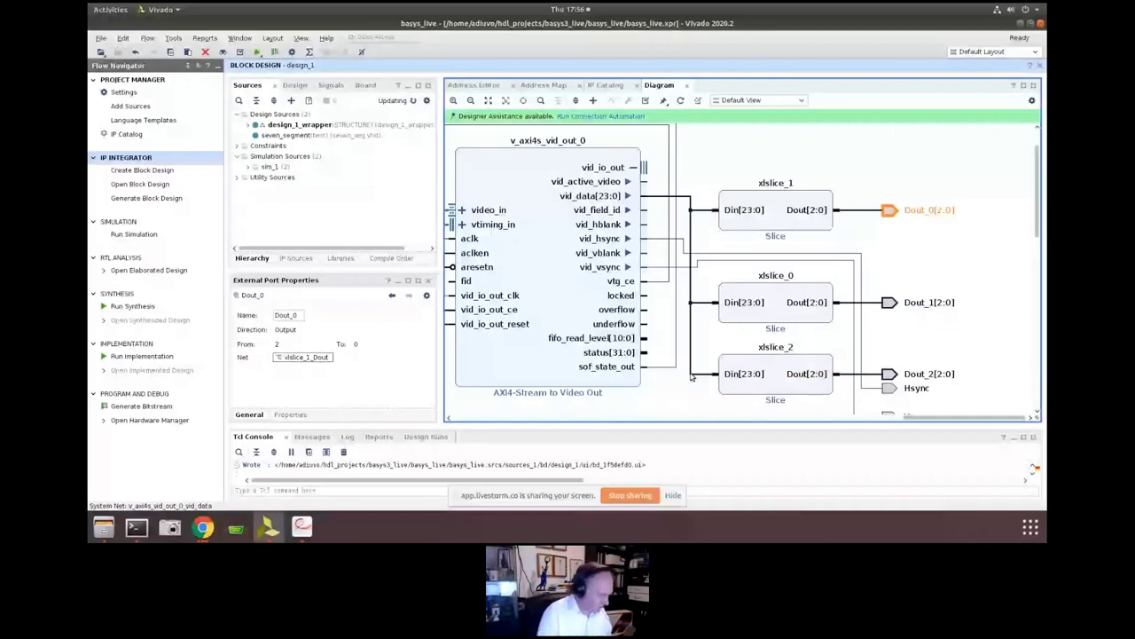
Rename the external output ports of xlslice_0, xlslice_1 and xlslice_2 to vgaRed, vgaBlue and vgaGreen respectively
left_click(890, 303)
left_click(285, 315)
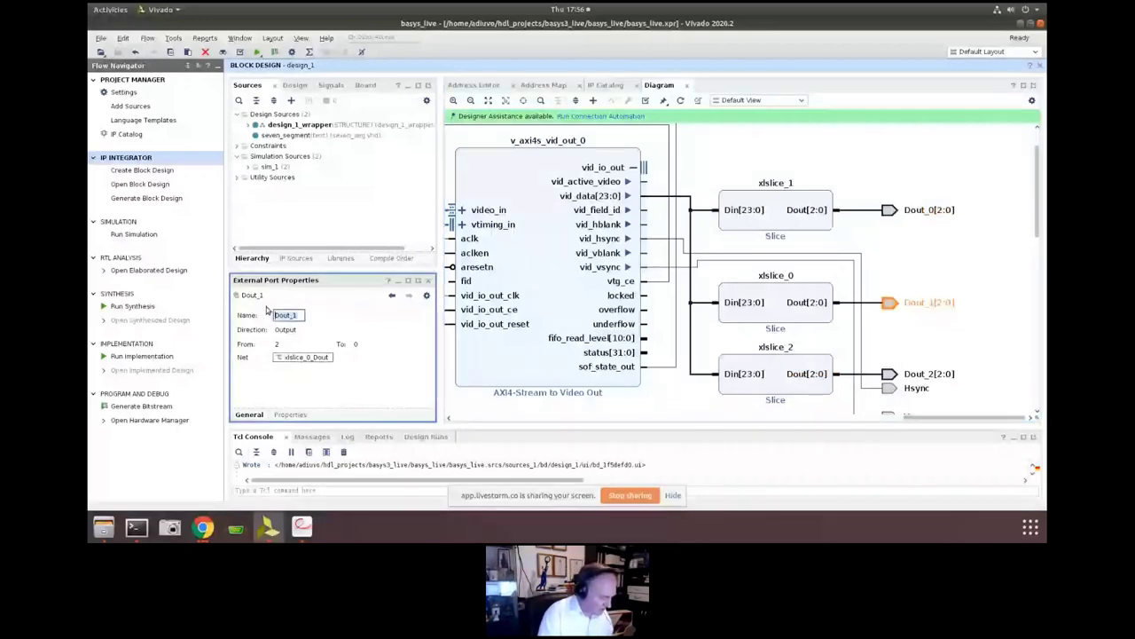
type("vgaRed")
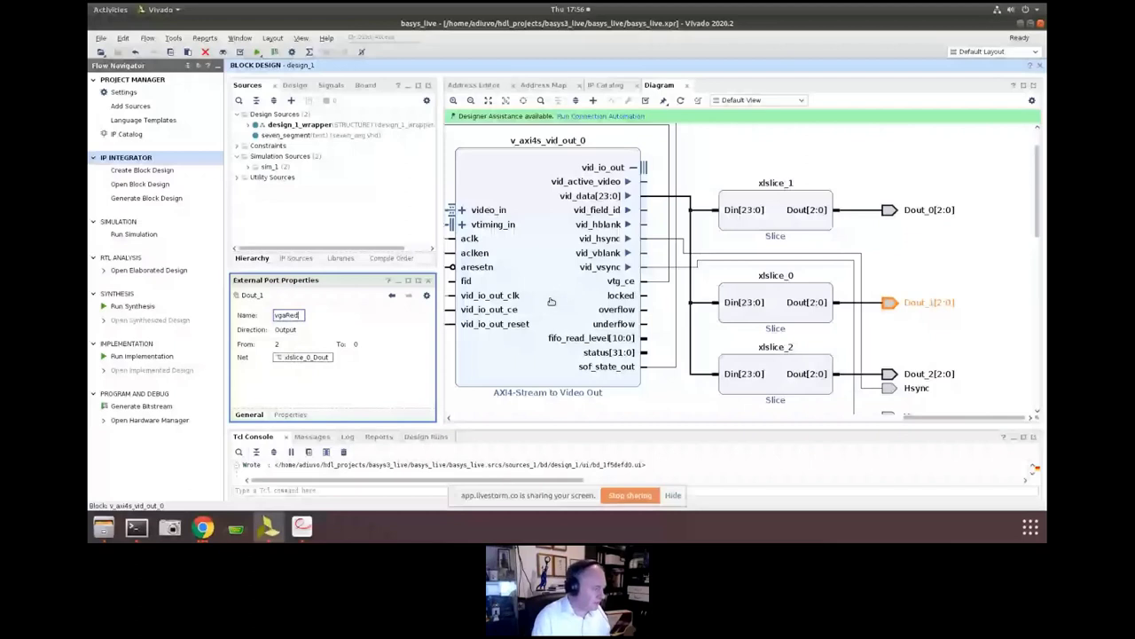
key("Return")
left_click_drag(301, 314, 264, 321)
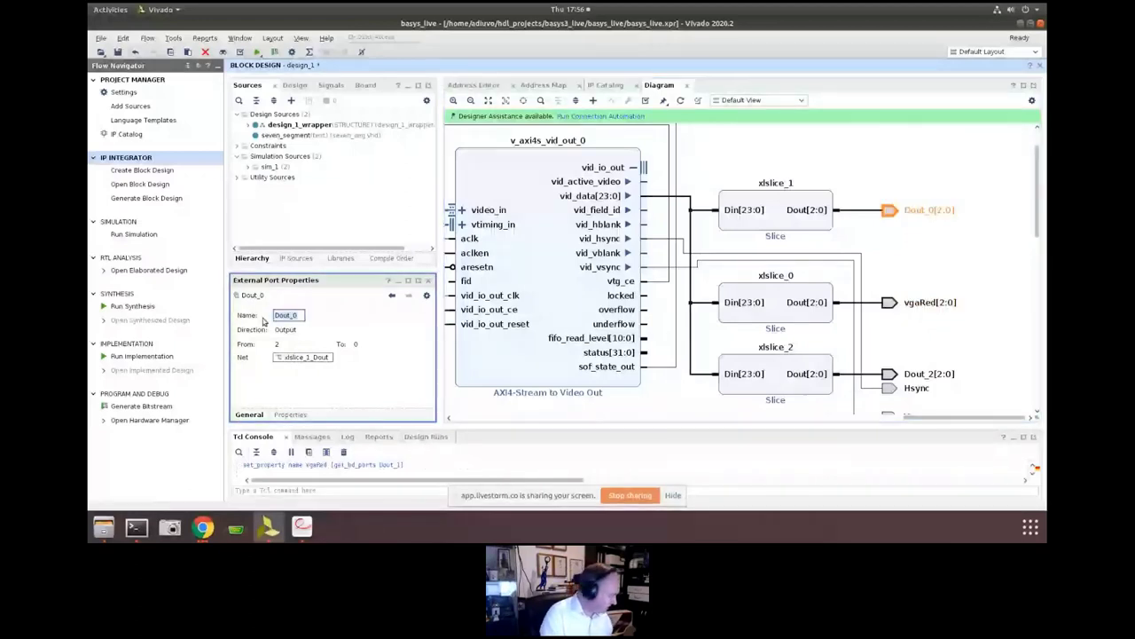
type("v")
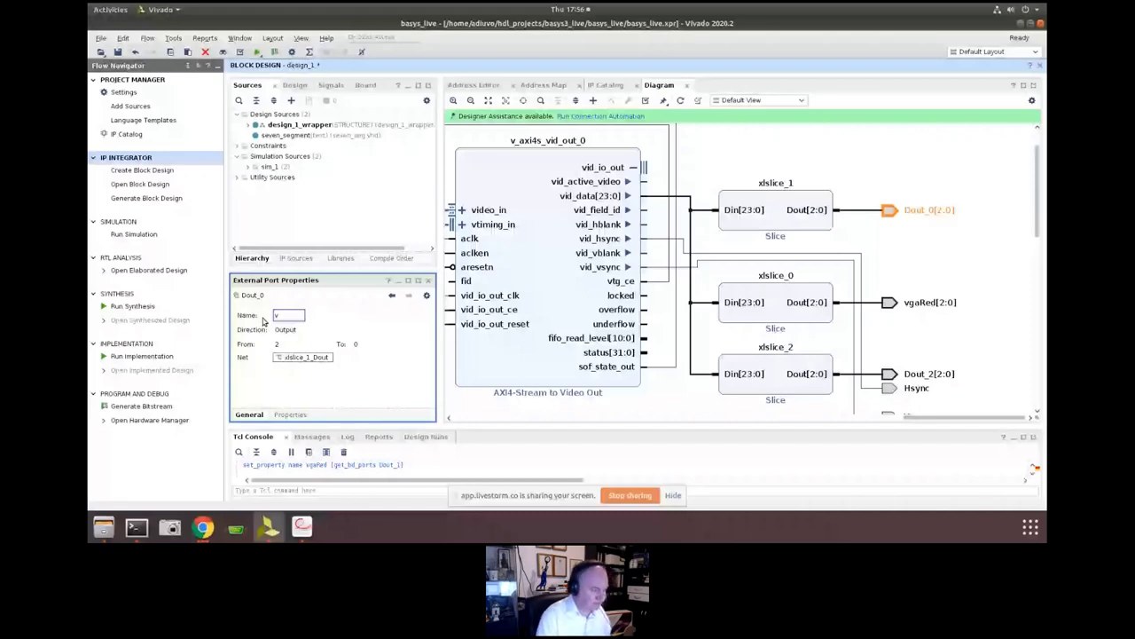
type("gaBlue")
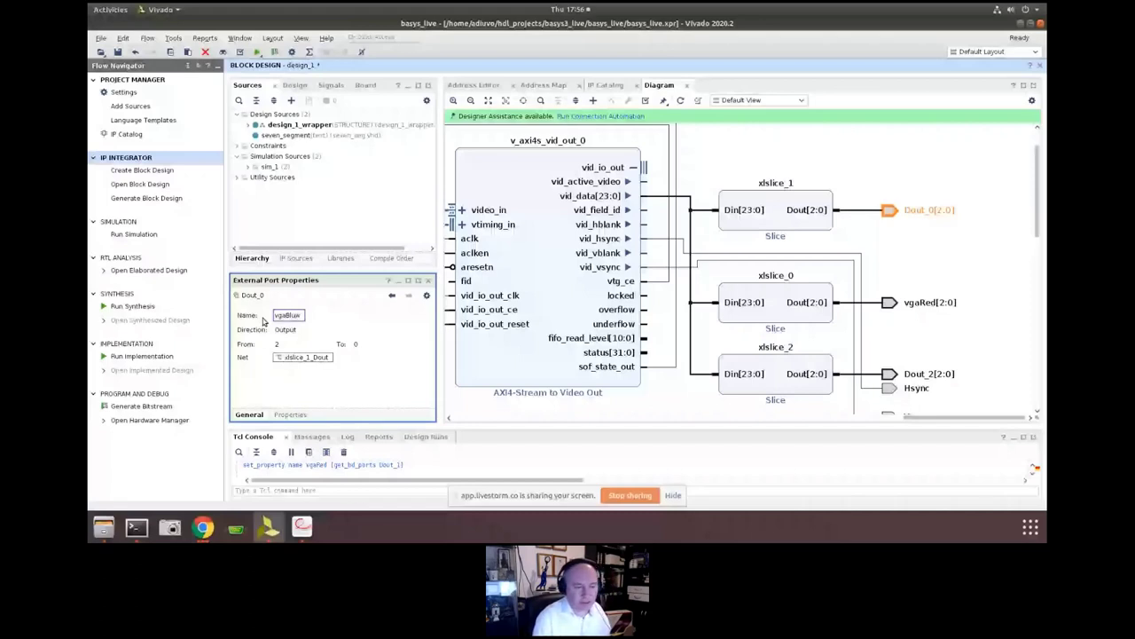
left_click(890, 374)
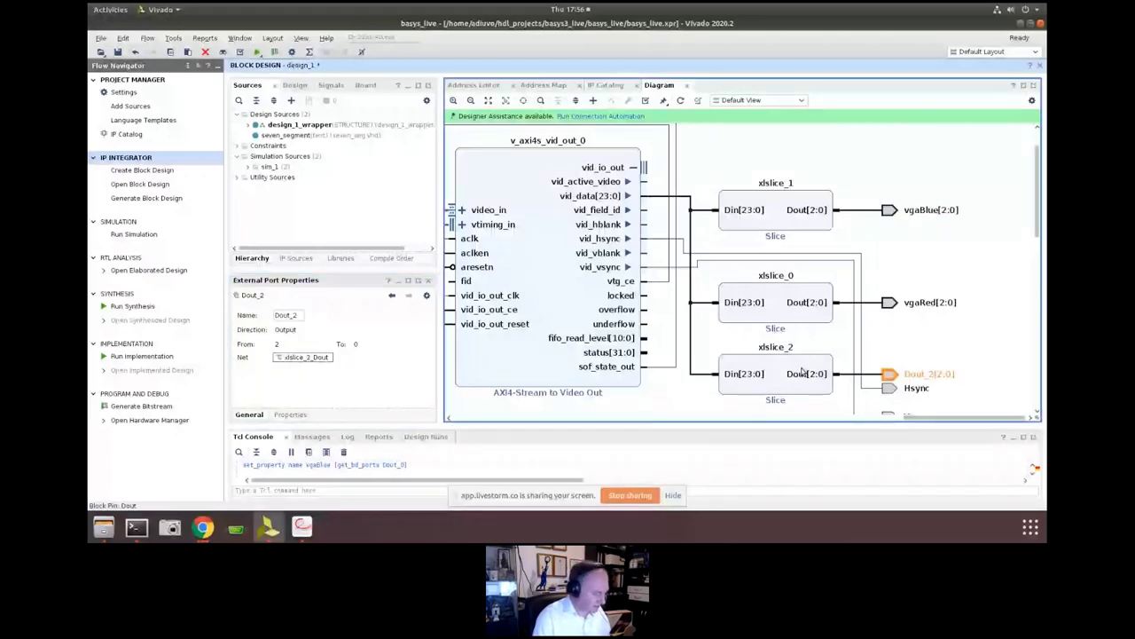
double_click(282, 315)
type("vgaGreen")
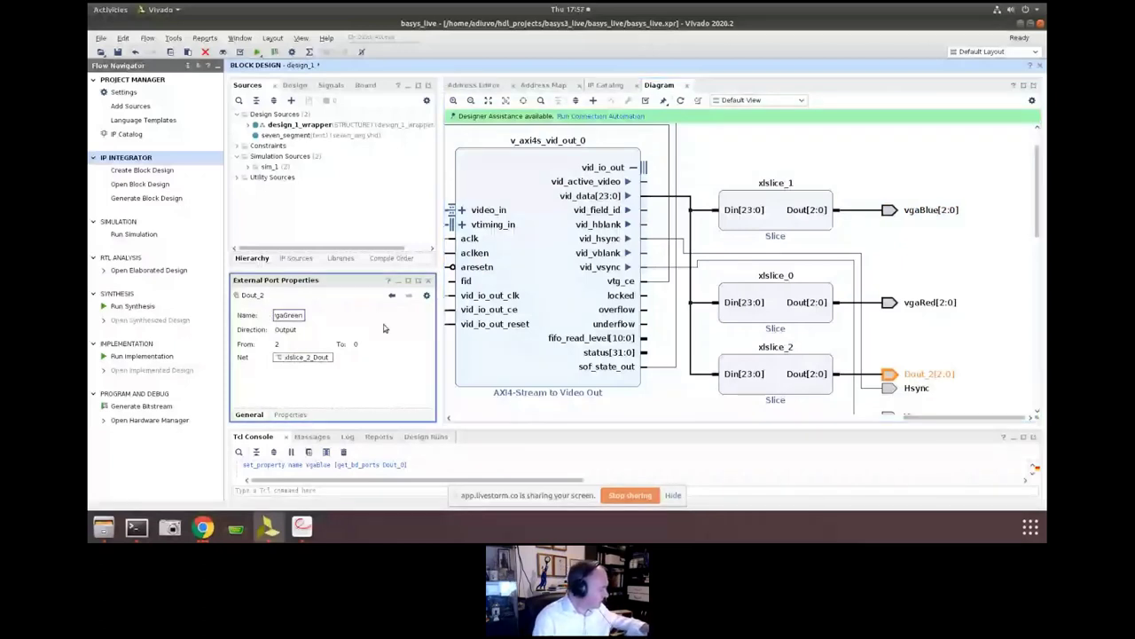
left_click(908, 345)
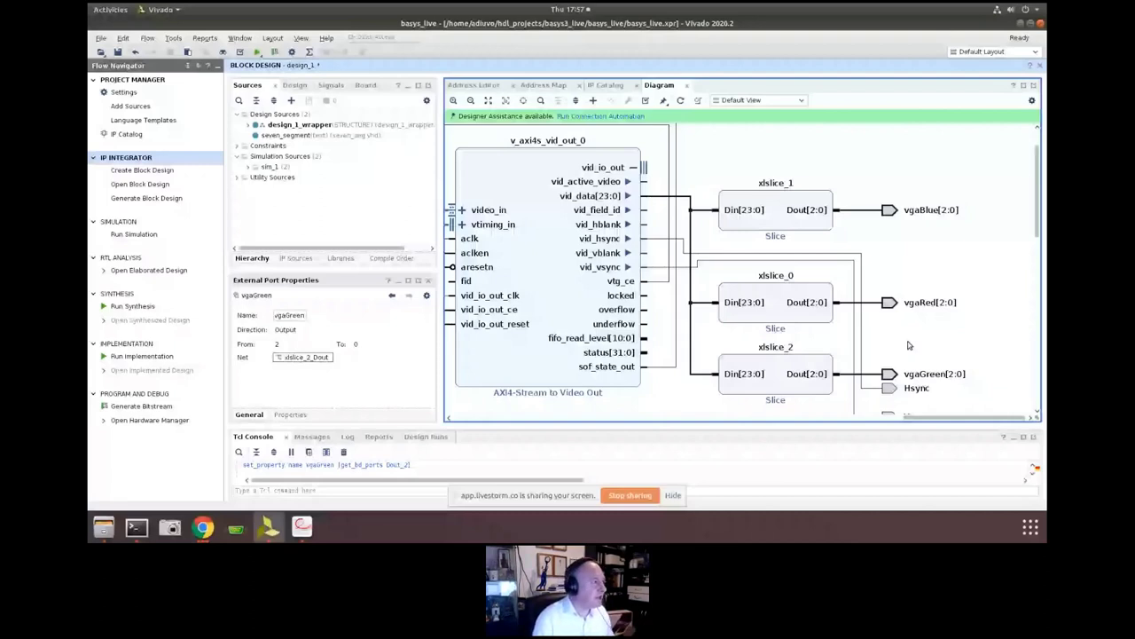
Delete the unconnected Processor System Reset block from the full block diagram
double_click(901, 83)
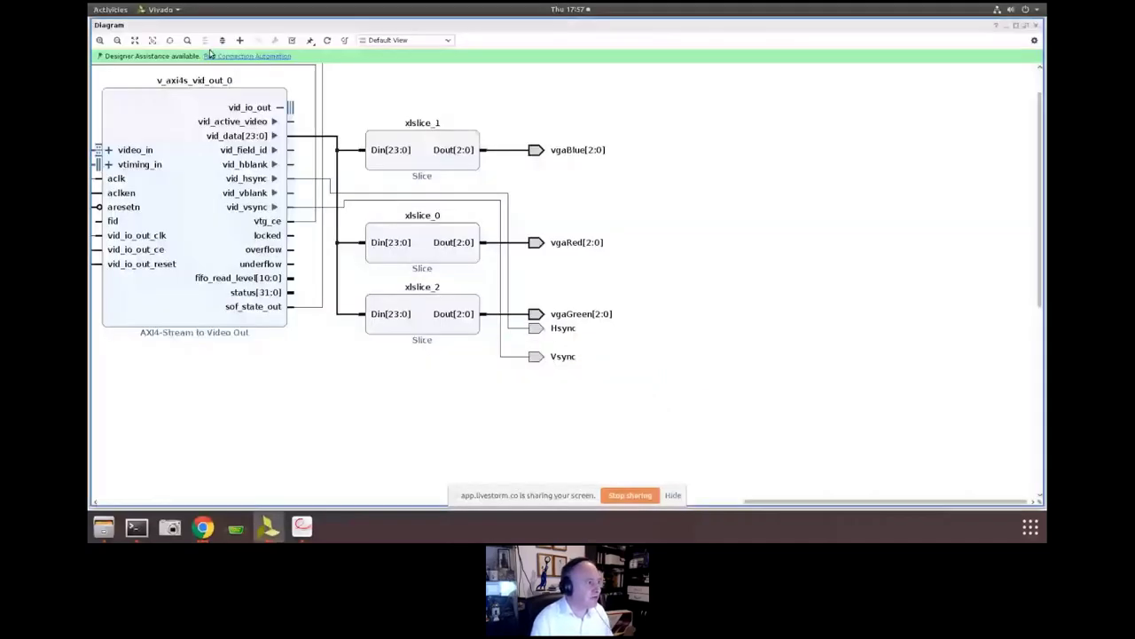
key("ctrl+0")
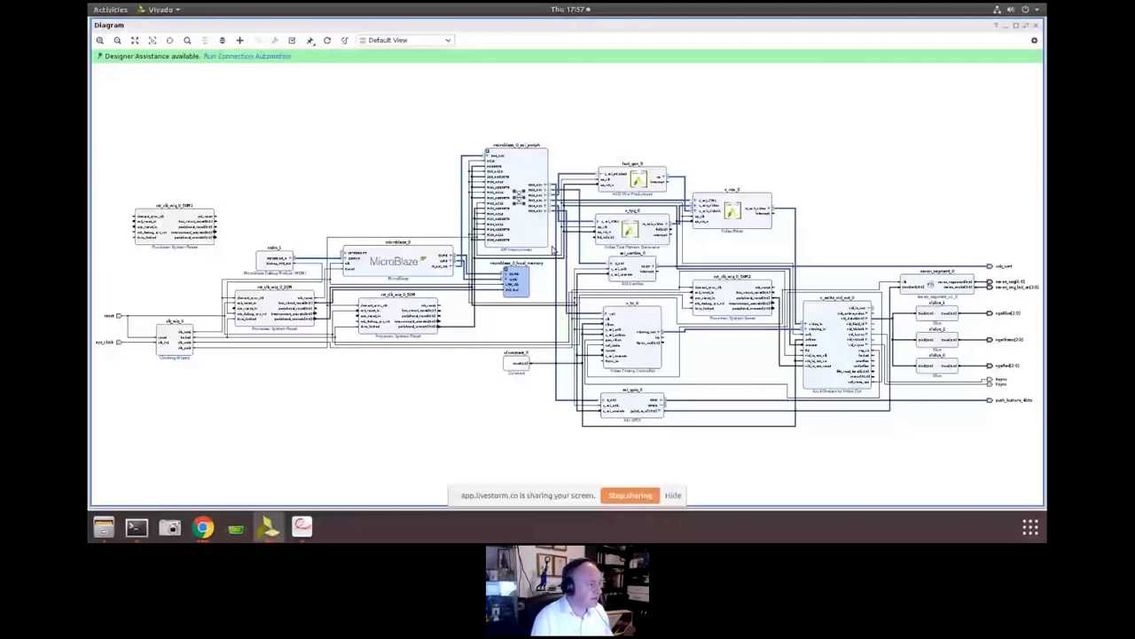
left_click(167, 229)
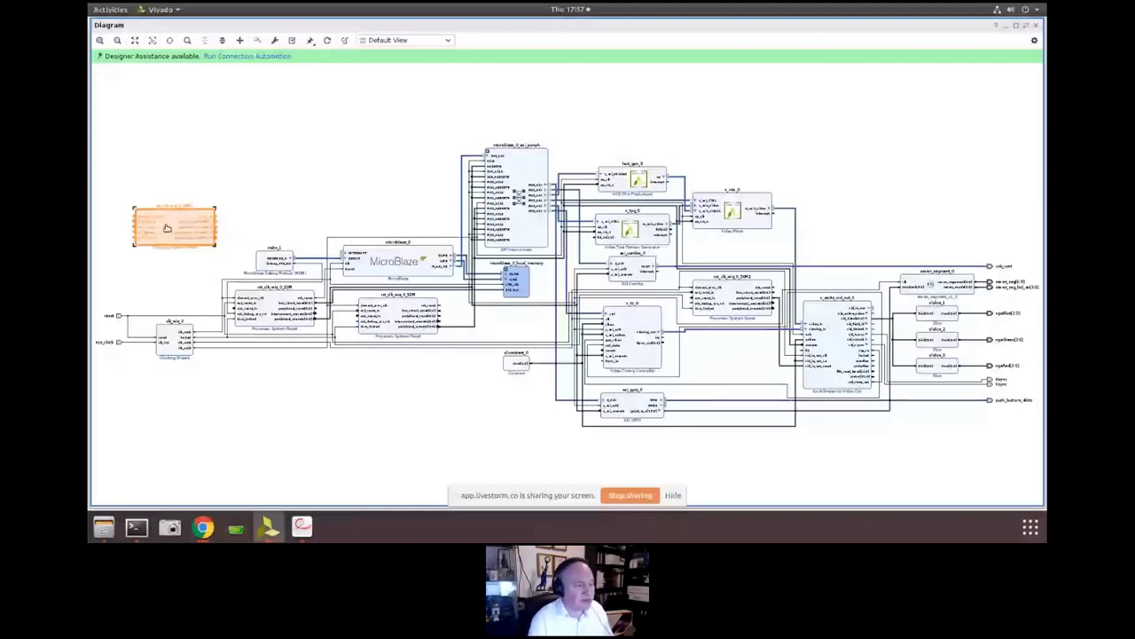
key("Delete")
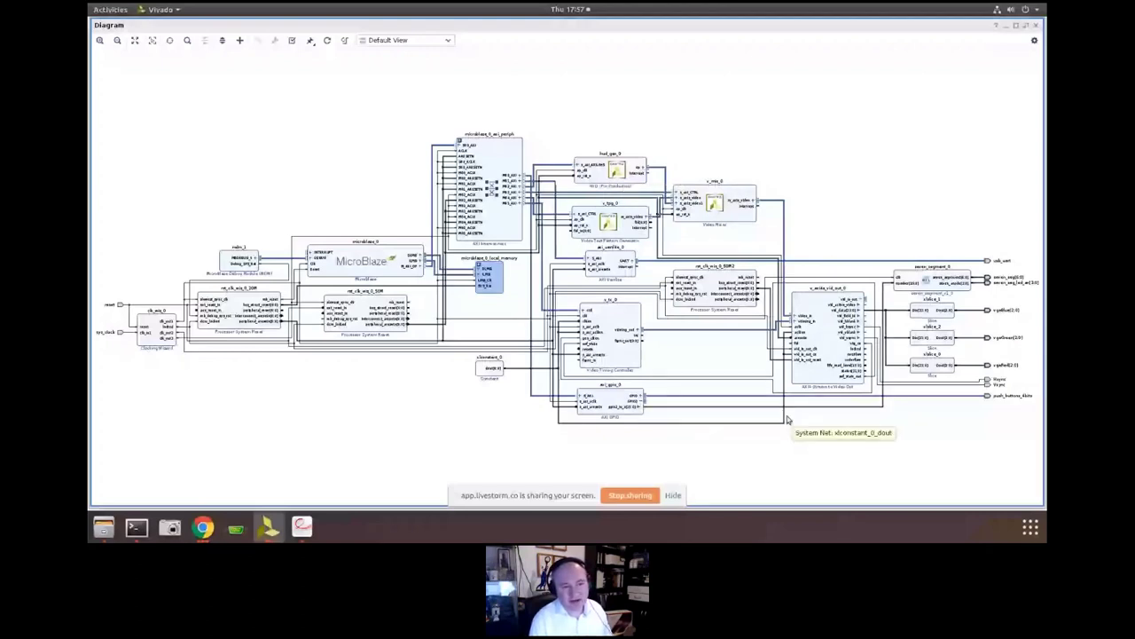
left_click(924, 280)
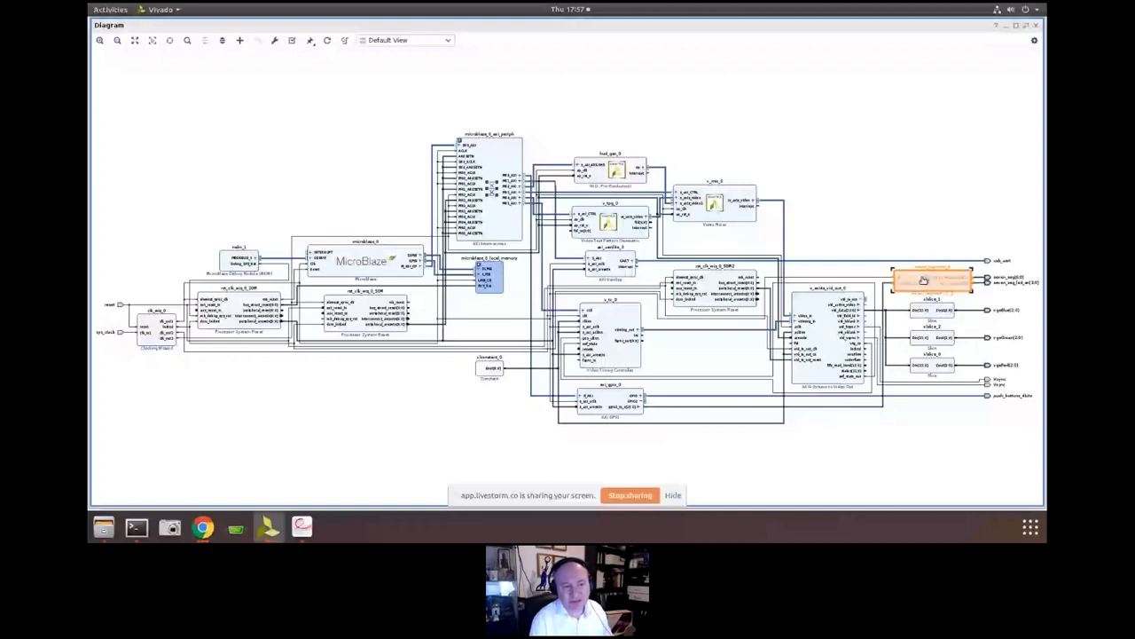
left_click(933, 301)
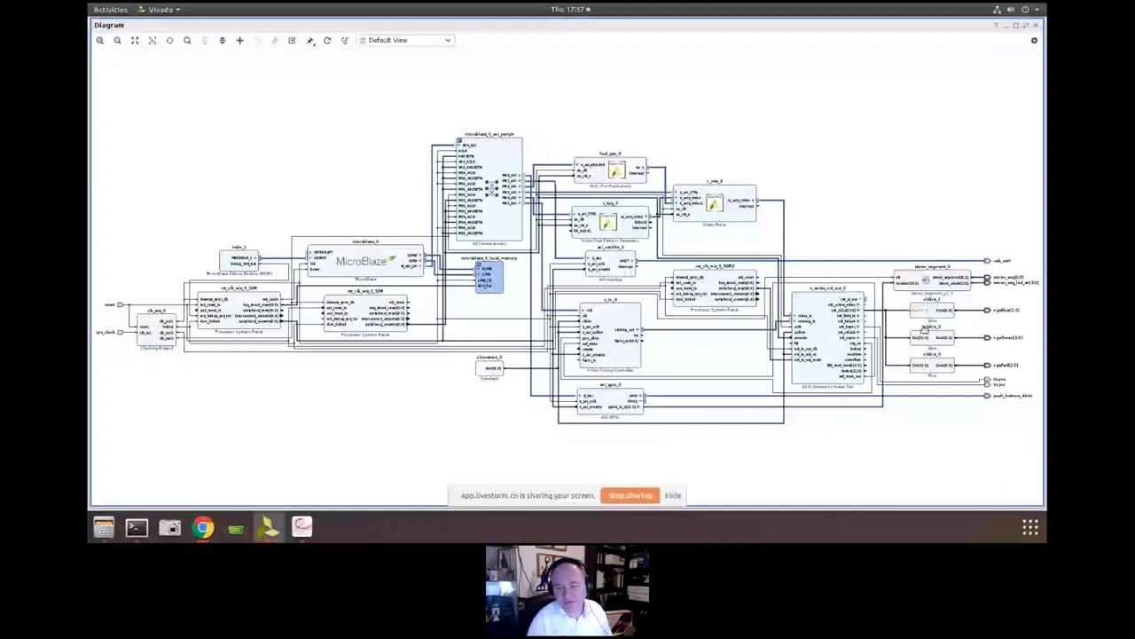
left_click(938, 430)
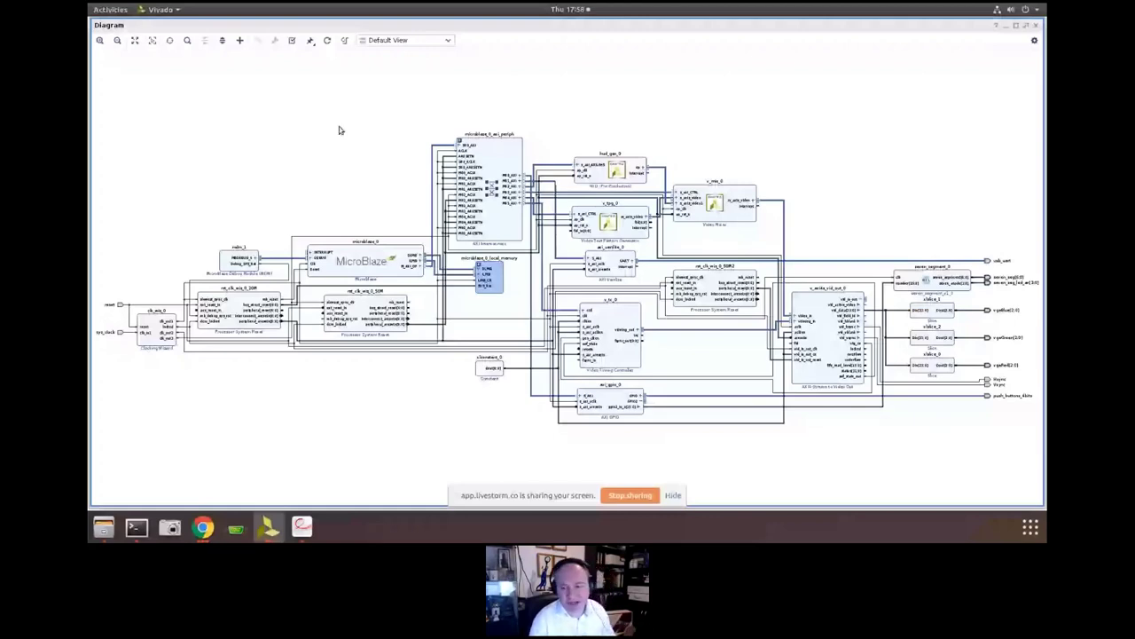
Validate the complete block design
left_click(292, 49)
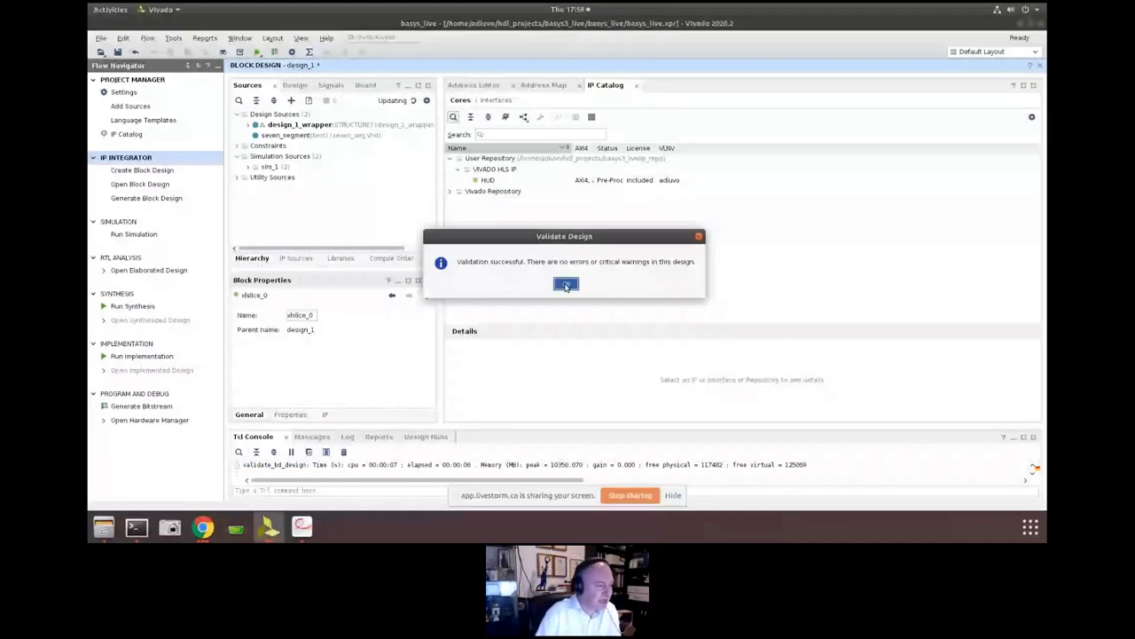
left_click(566, 284)
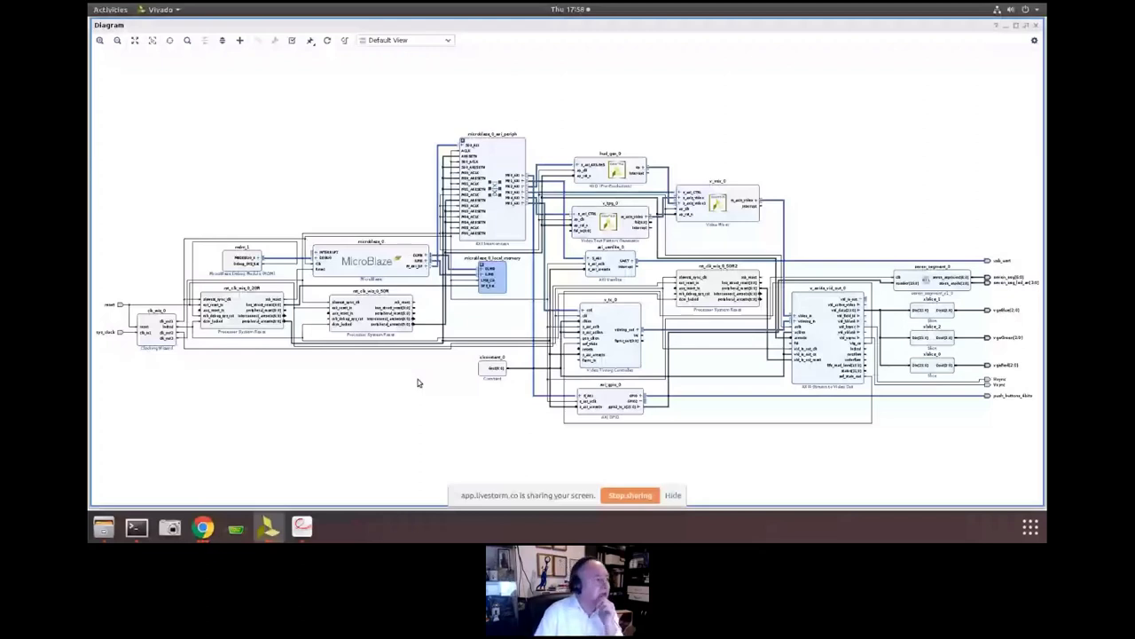
key("alt+Tab")
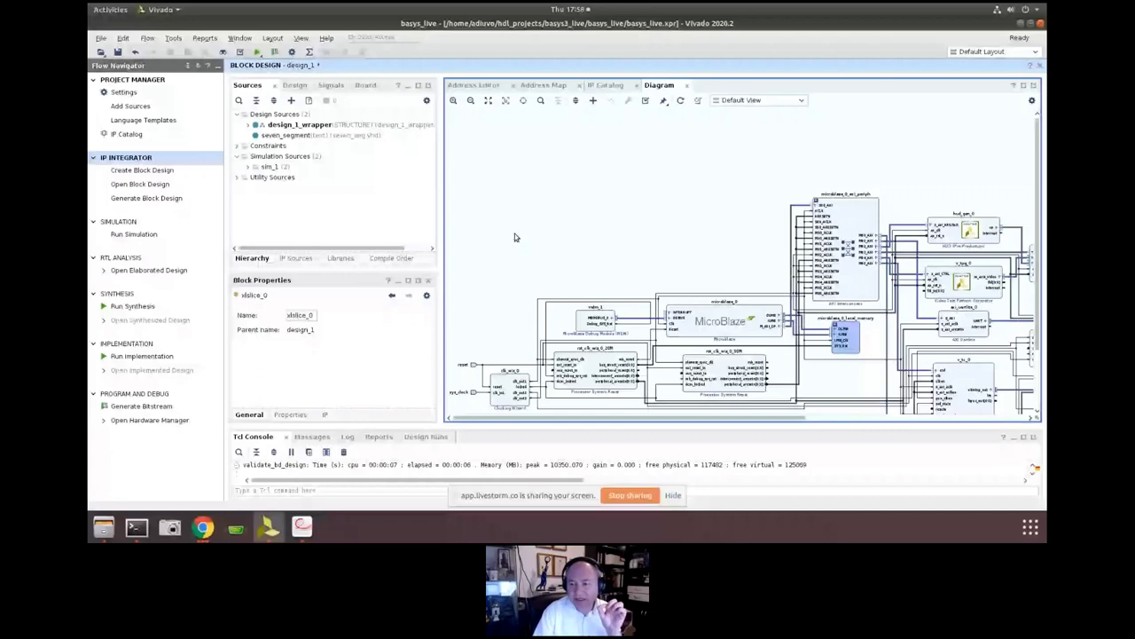
Review the configuration of v_axi4s_vid_out_0, including its timing mode and FIFO Depth options
left_click(488, 101)
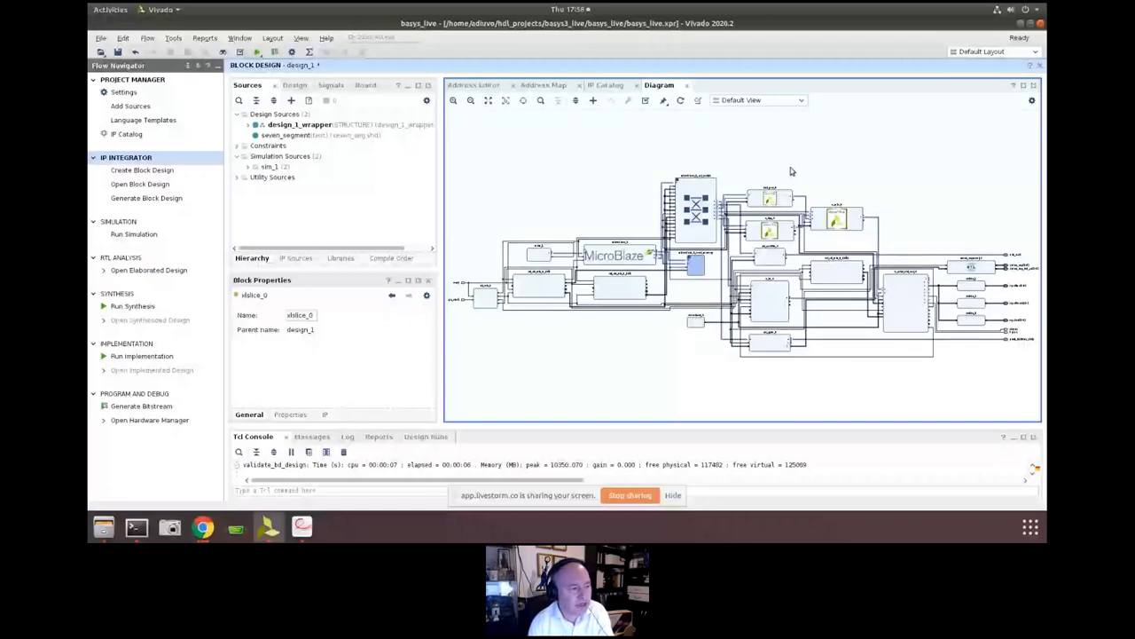
double_click(904, 302)
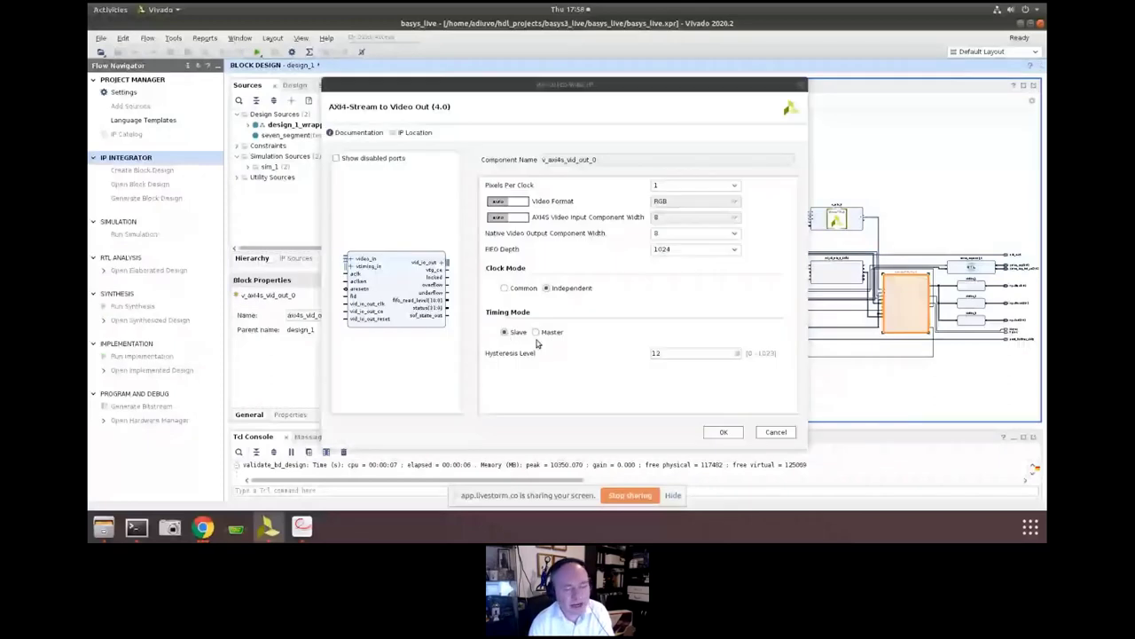
left_click(692, 249)
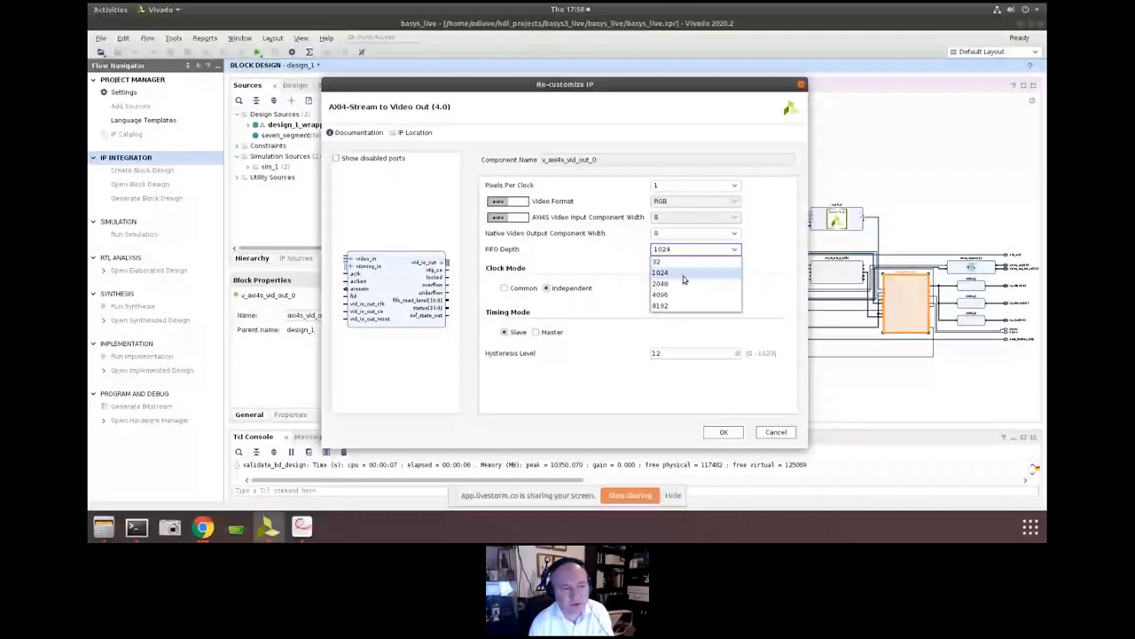
left_click(682, 274)
key("Return")
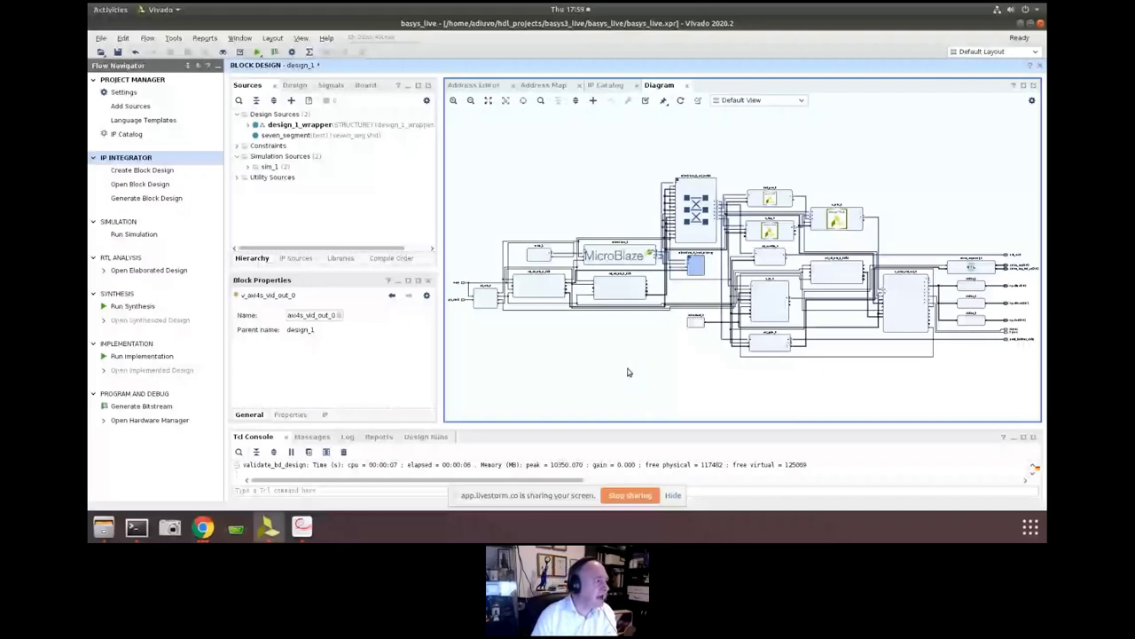
Add the existing constraints file io.xdc from the CrowdSupplyWorkShop1 folder to constraint set constrs_1, copying it into the project
left_click(290, 101)
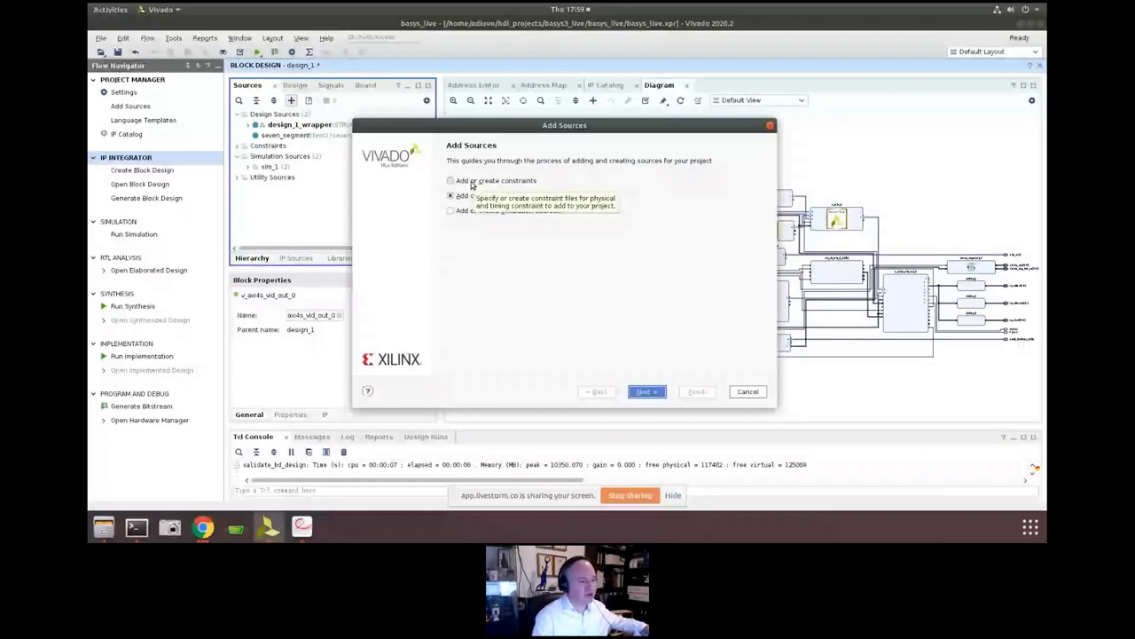
left_click(472, 183)
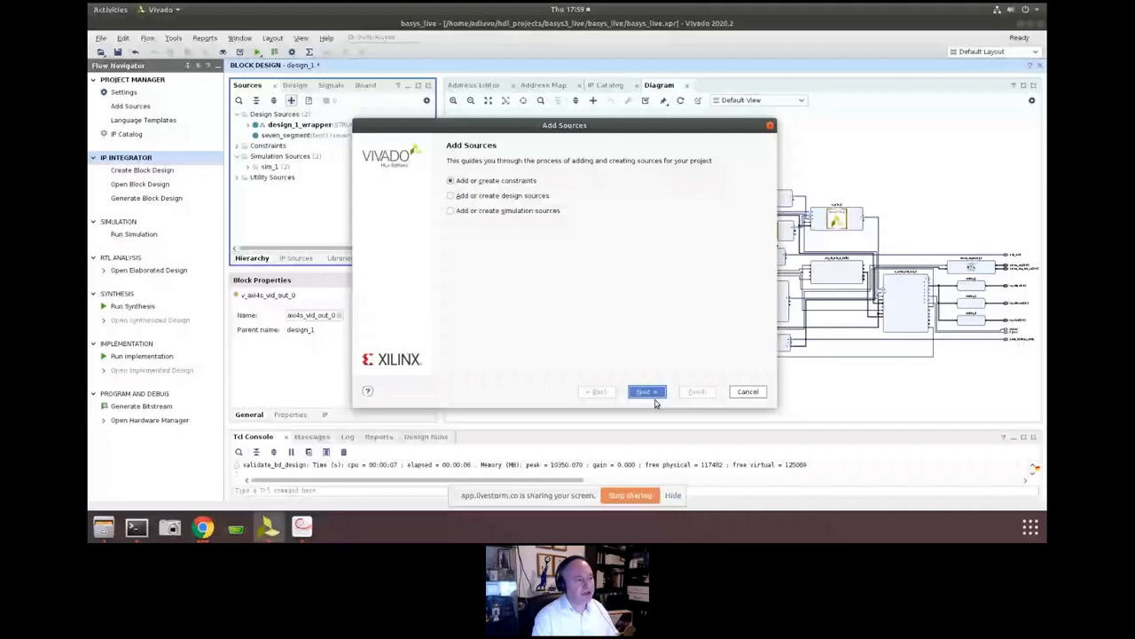
left_click(647, 393)
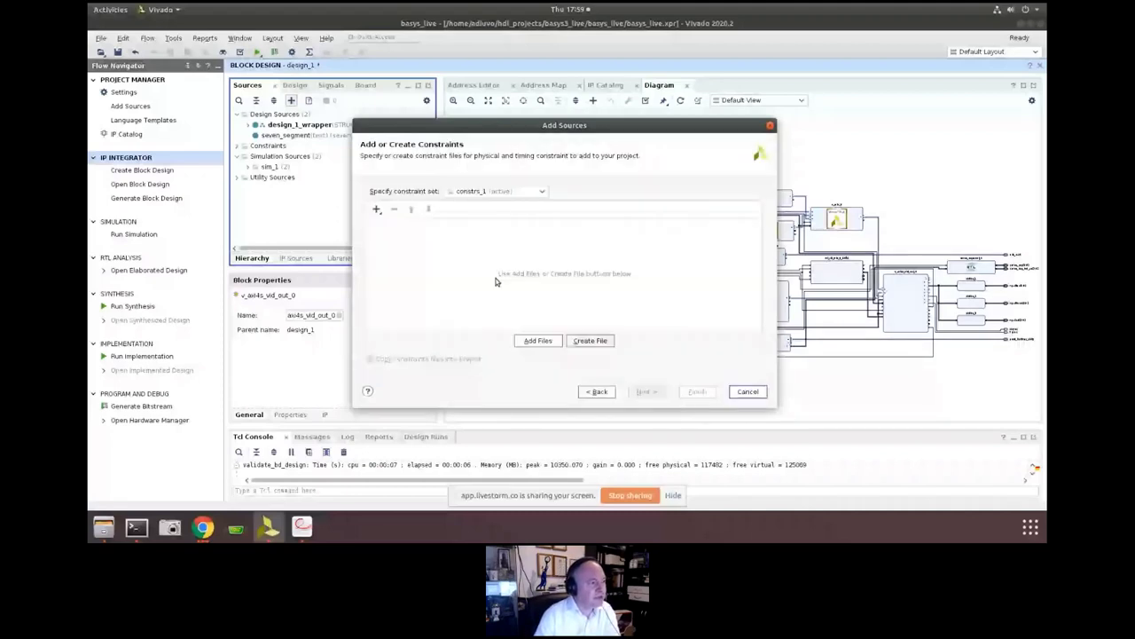
left_click(537, 341)
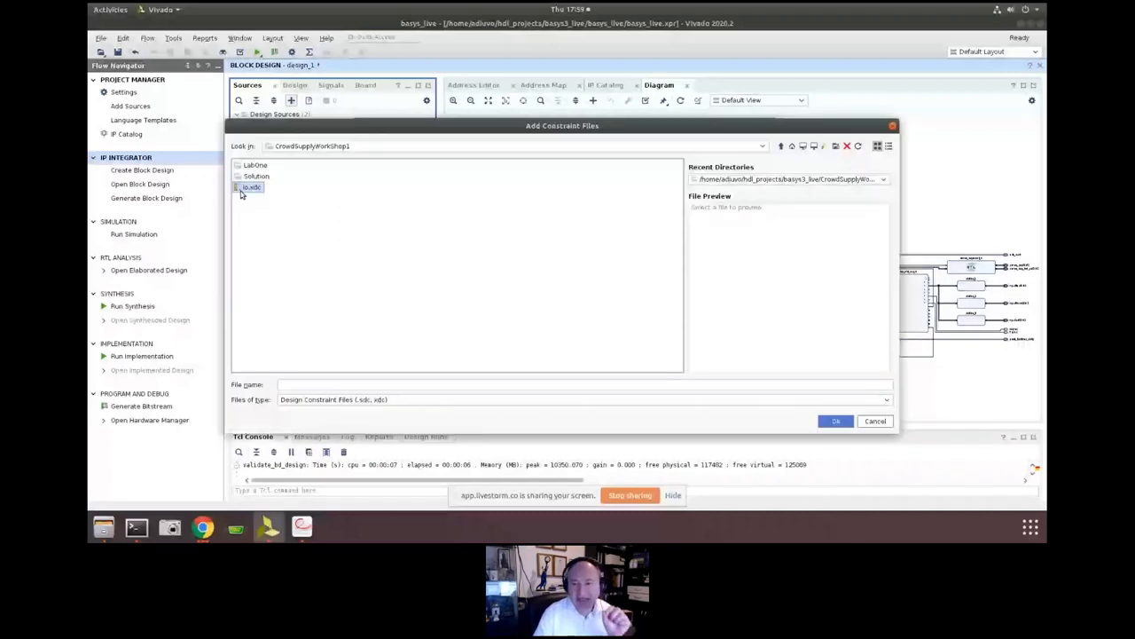
left_click(241, 191)
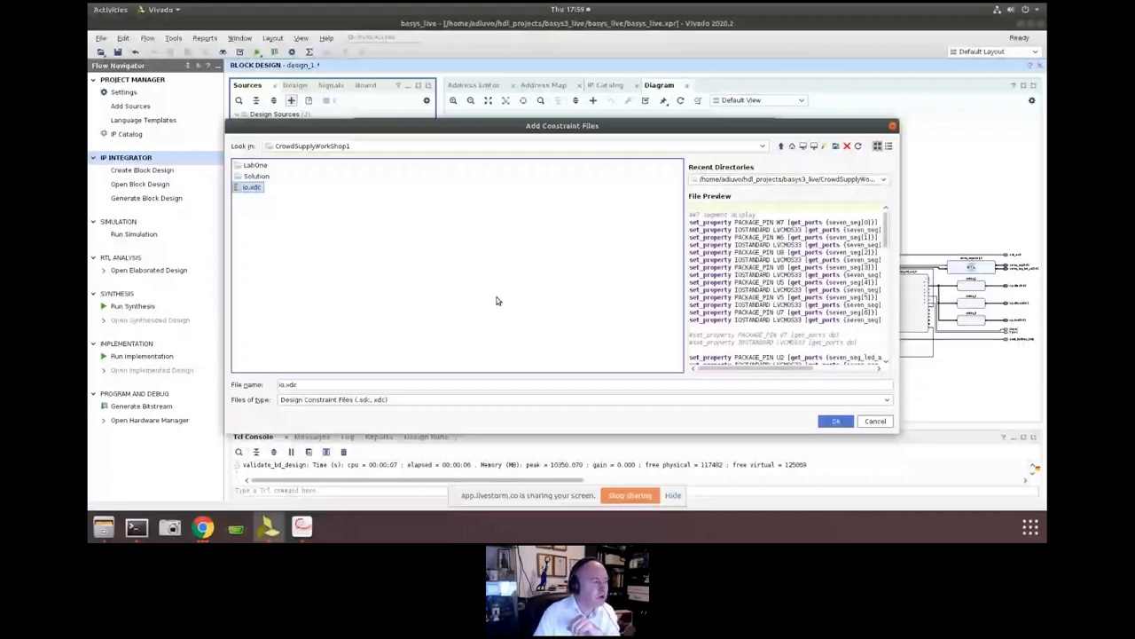
key("Return")
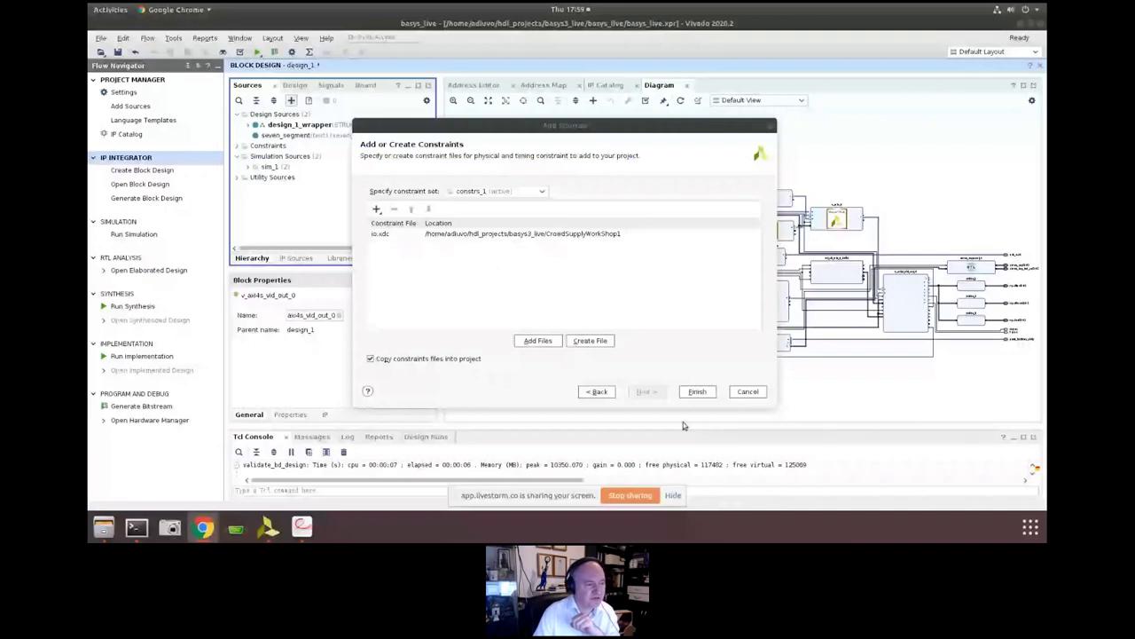
left_click(697, 391)
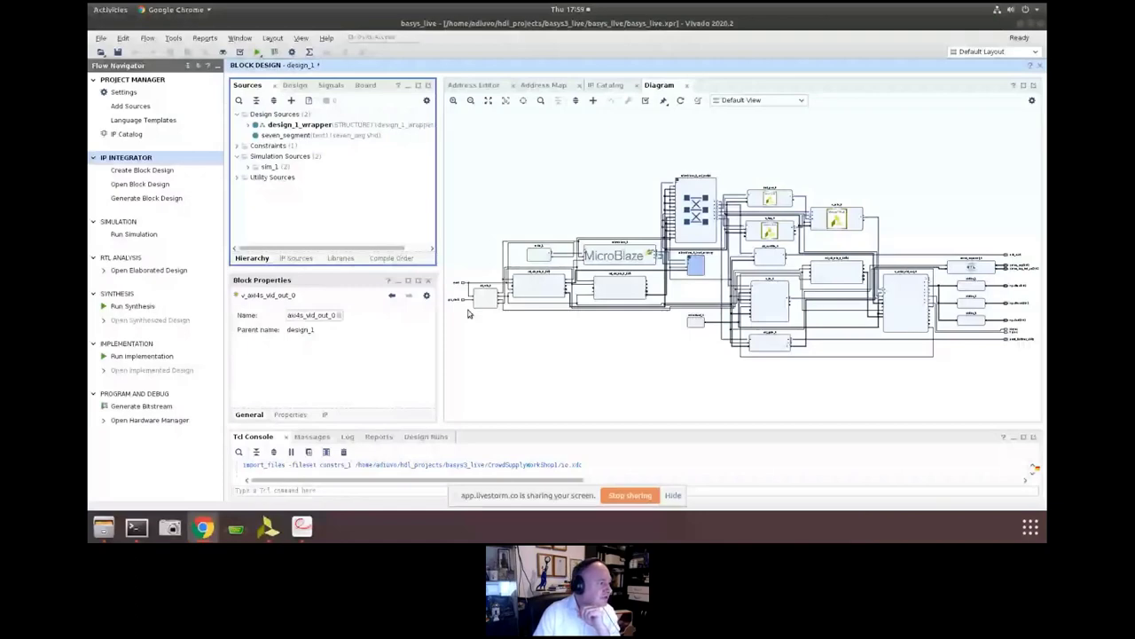
Open io.xdc from the project constraints and review its pin assignments for the seven-segment display, system clock and VGA connector
double_click(267, 167)
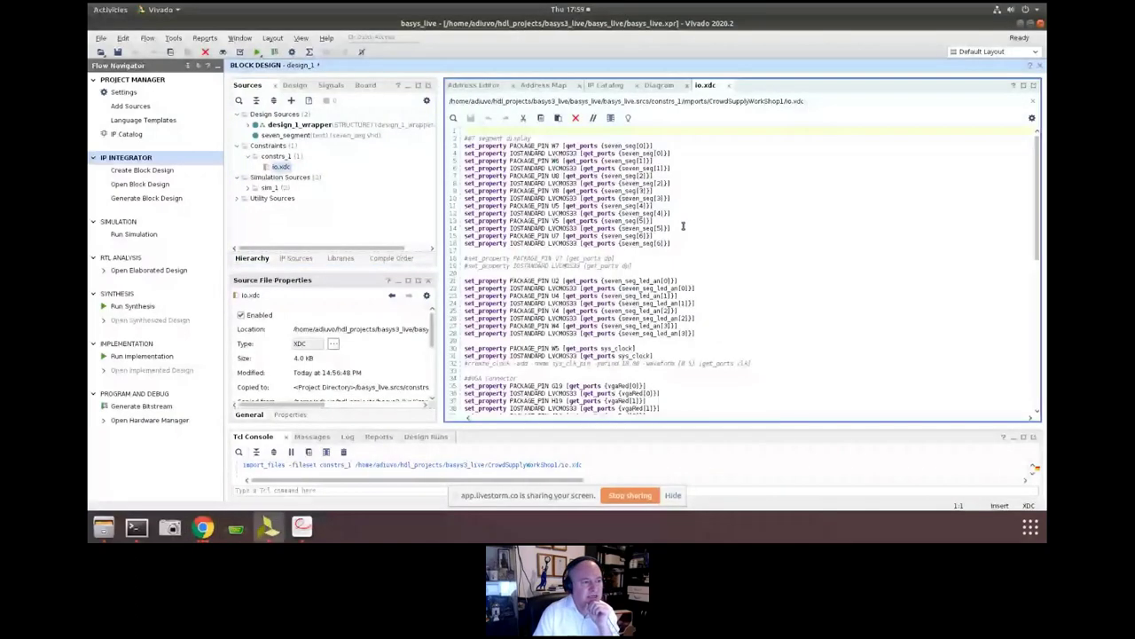
scroll(561, 320, "down", 2)
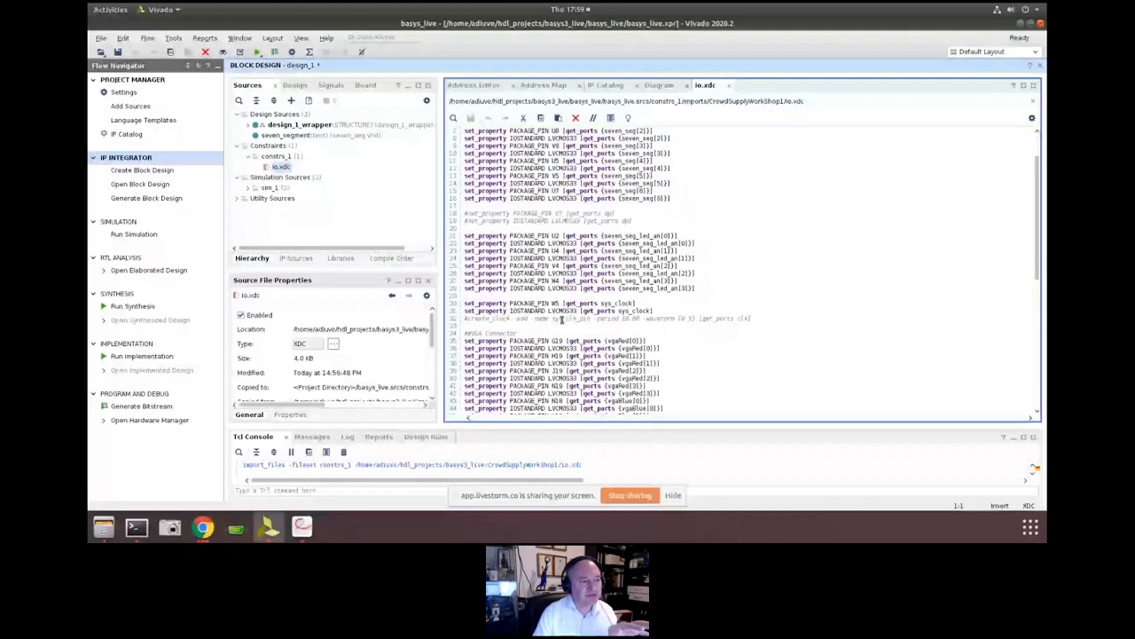
scroll(561, 319, "down", 4)
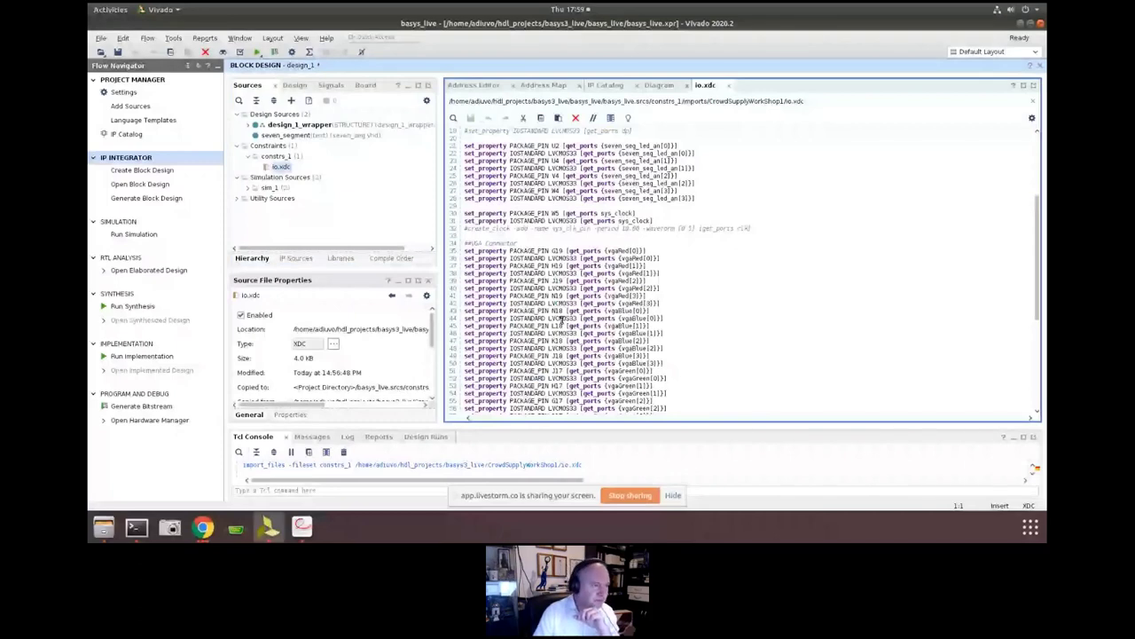
scroll(562, 321, "up", 6)
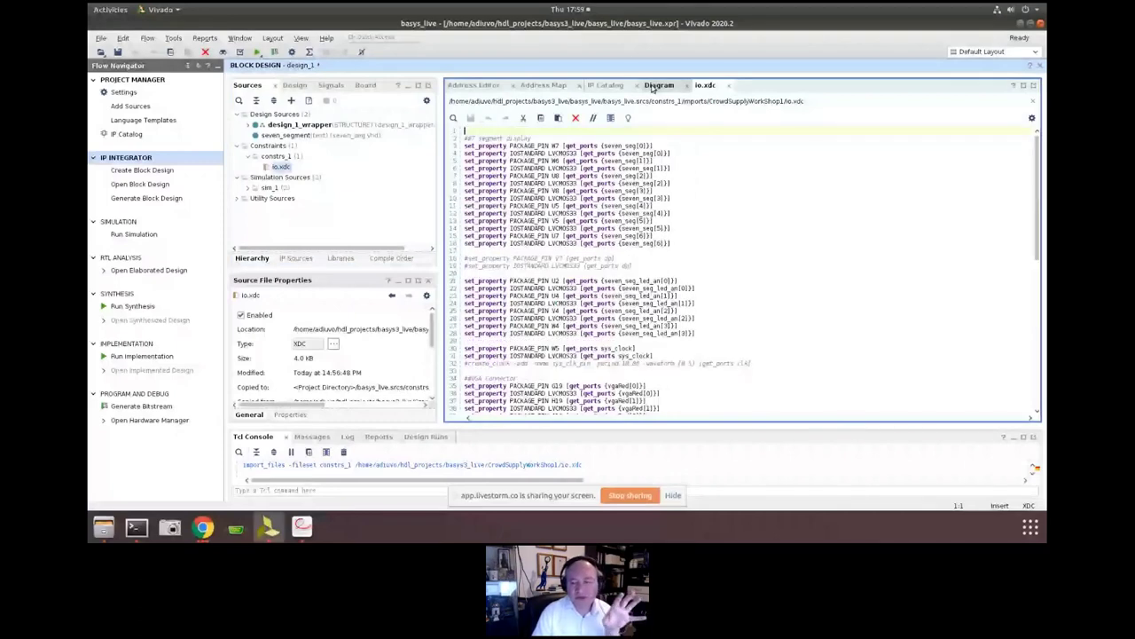
Return to the block diagram and save the block design
left_click(657, 85)
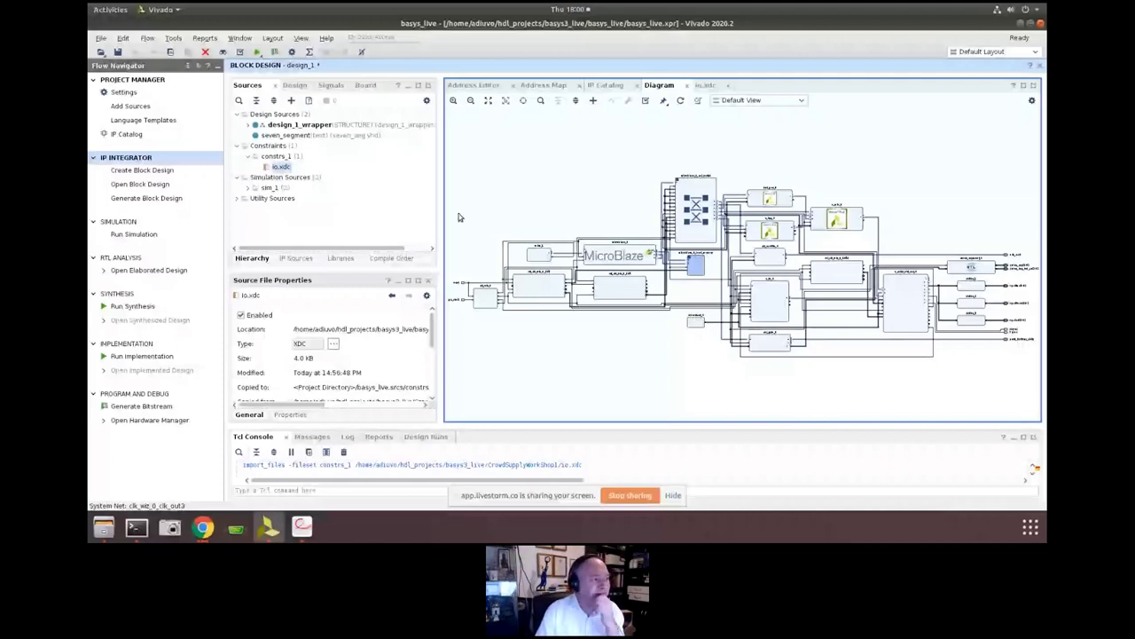
left_click(119, 54)
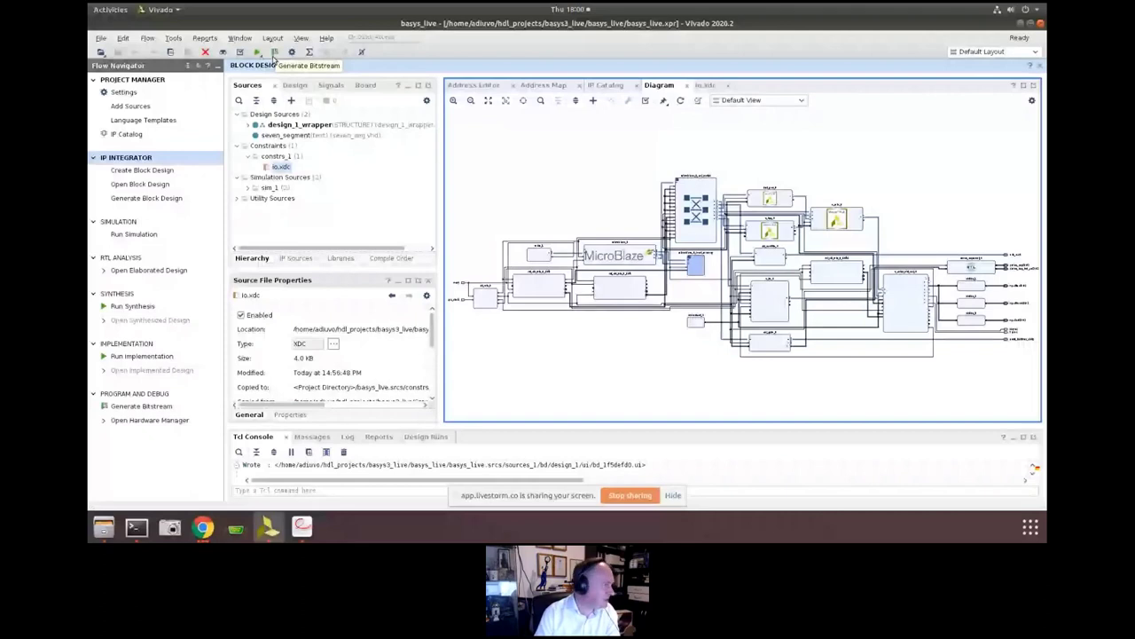
Inspect the bitstream generation launch options without starting the runs, and check the synthesis and implementation sections of the Project Summary
left_click(273, 55)
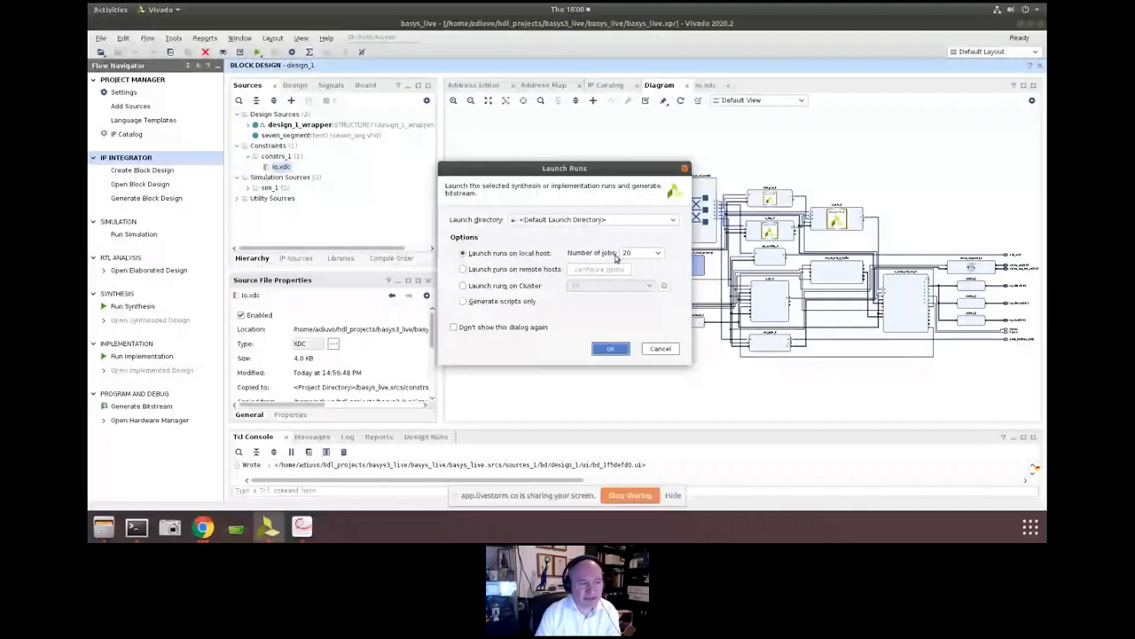
left_click(660, 349)
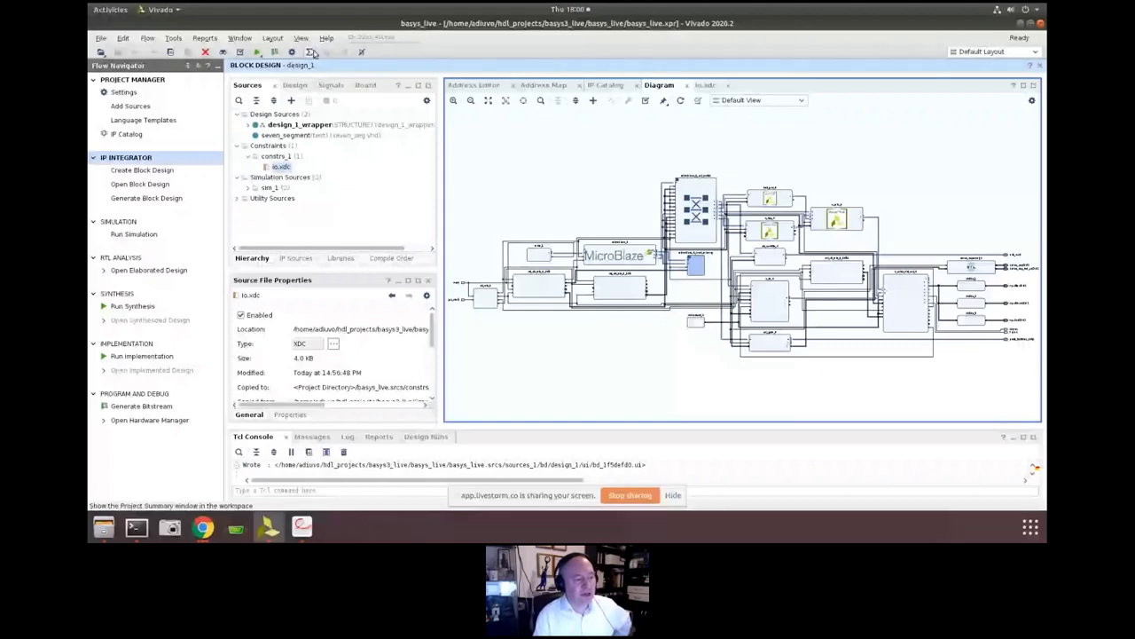
left_click(311, 52)
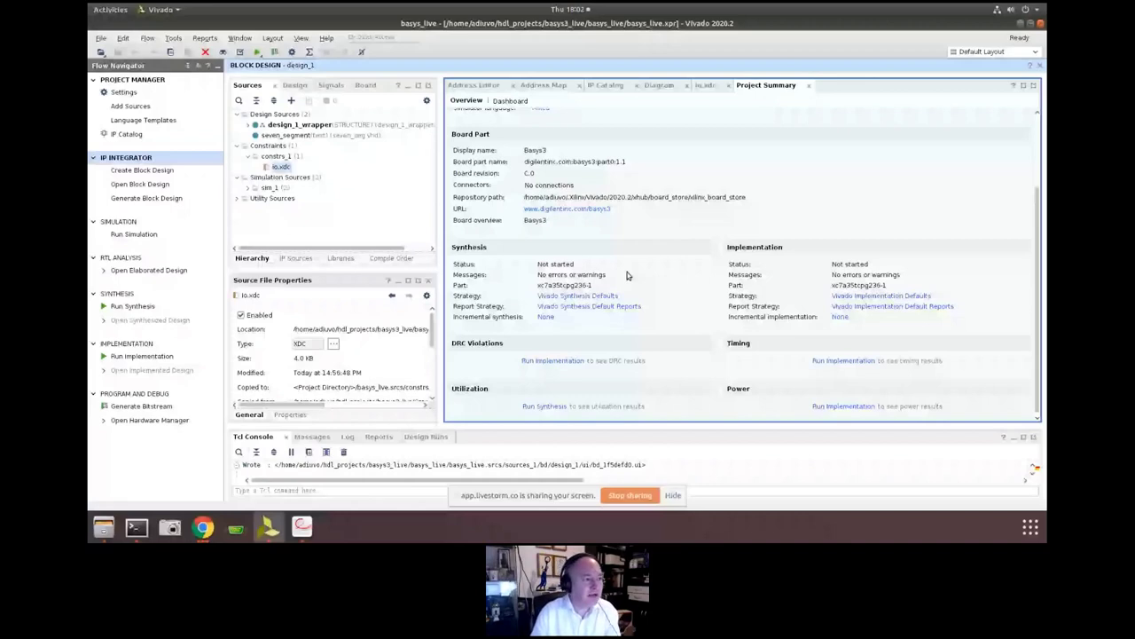
left_click(659, 85)
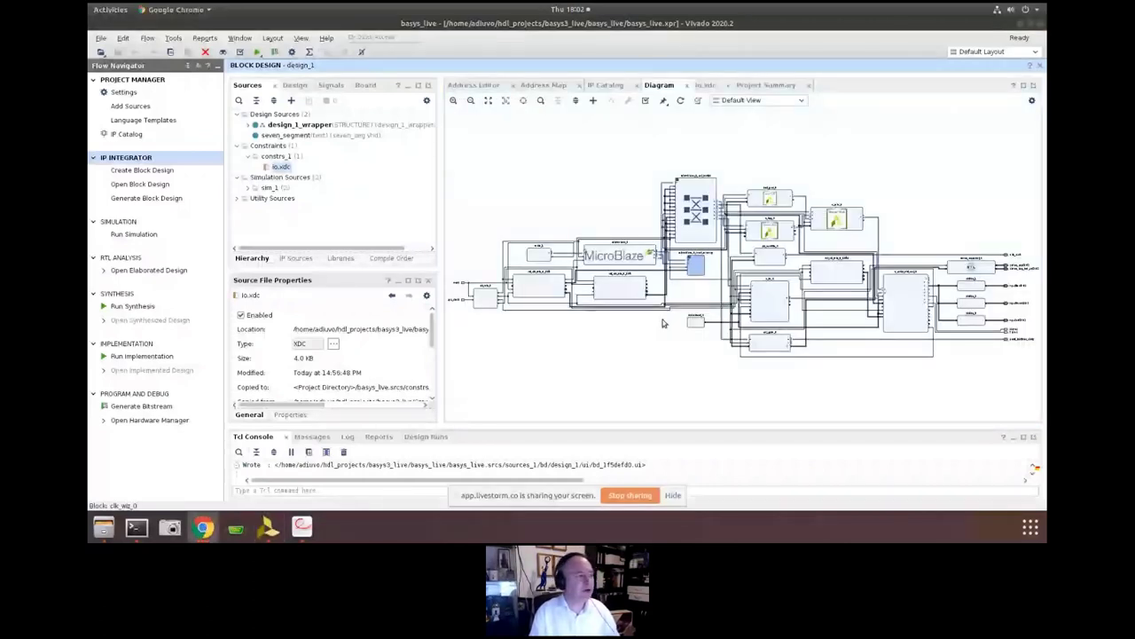
Switch to Chrome and open the Solution folder of the CrowdSupplyWorkShop1 repository on GitHub
key("alt+Tab")
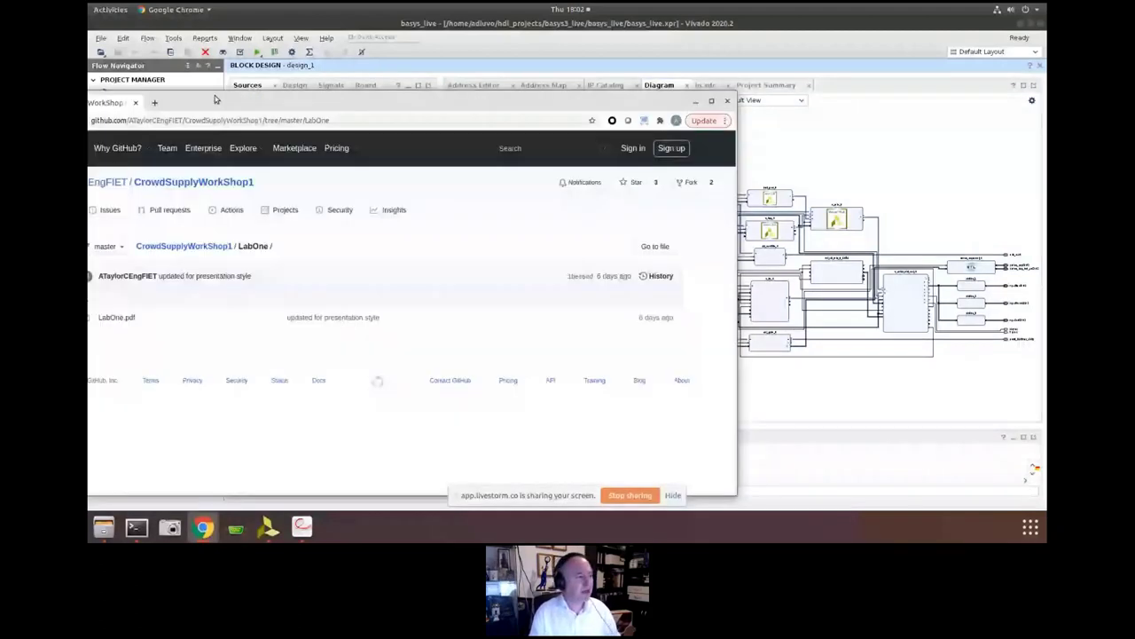
double_click(214, 100)
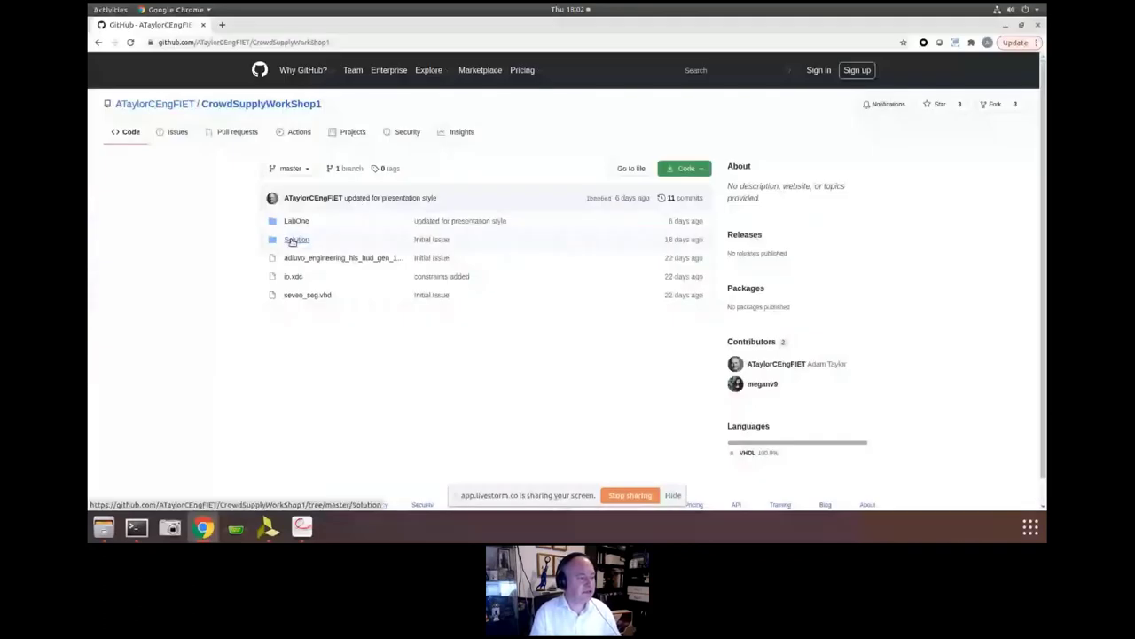
left_click(296, 240)
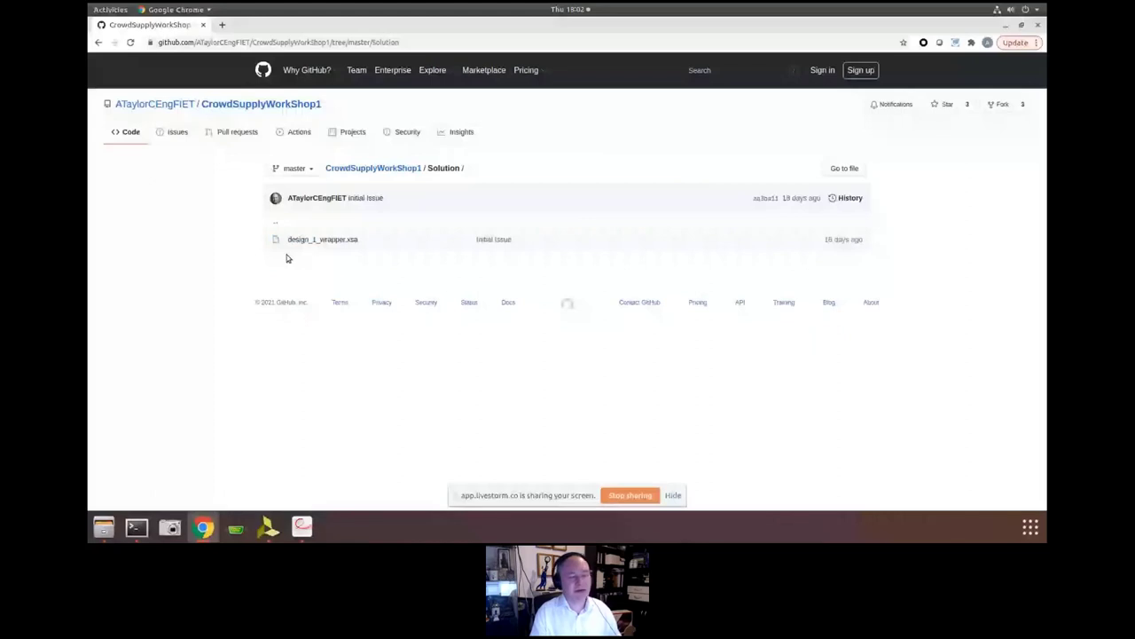